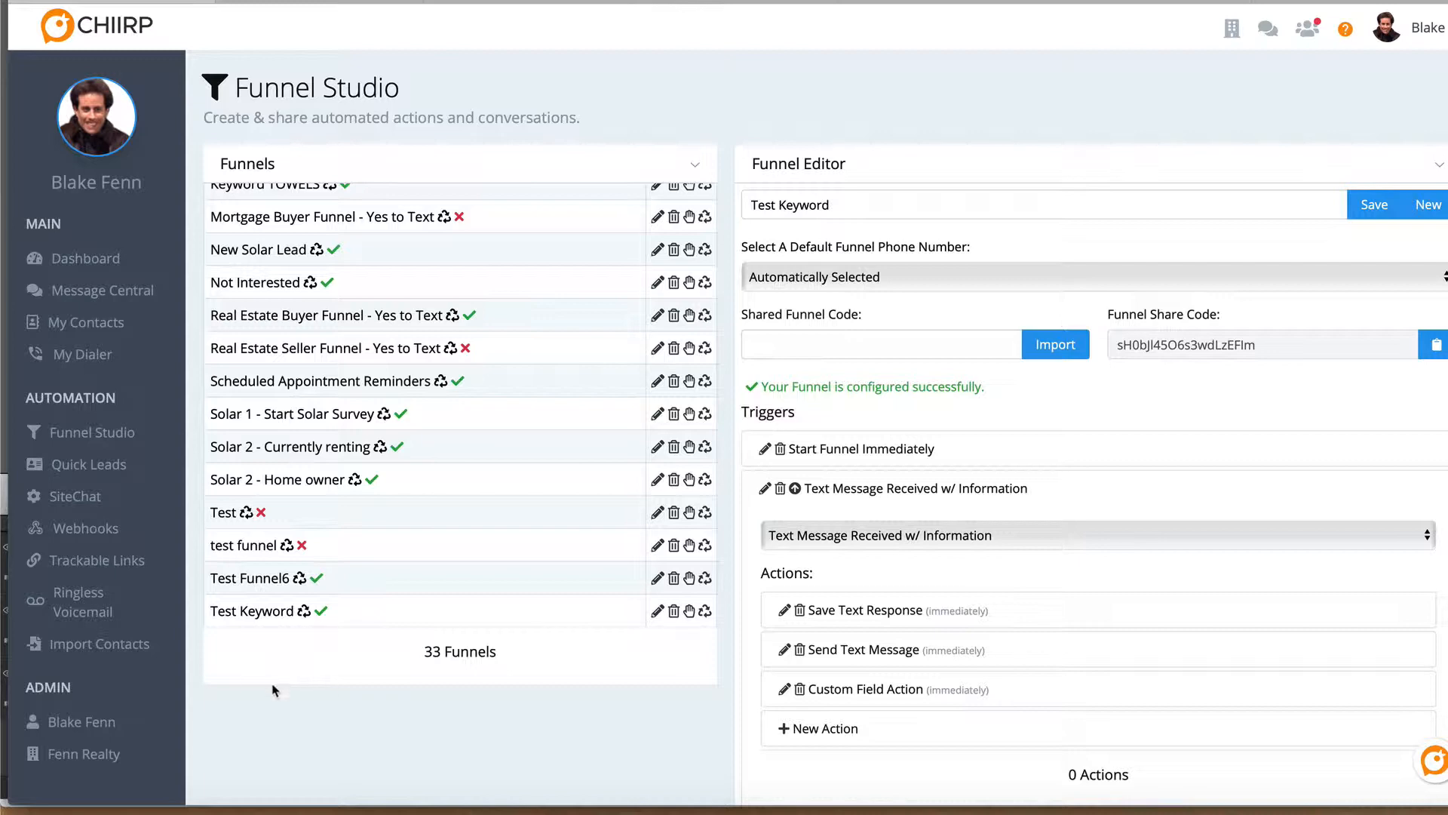
pyautogui.scroll(-3, 261, 715)
pyautogui.scroll(-5, 261, 715)
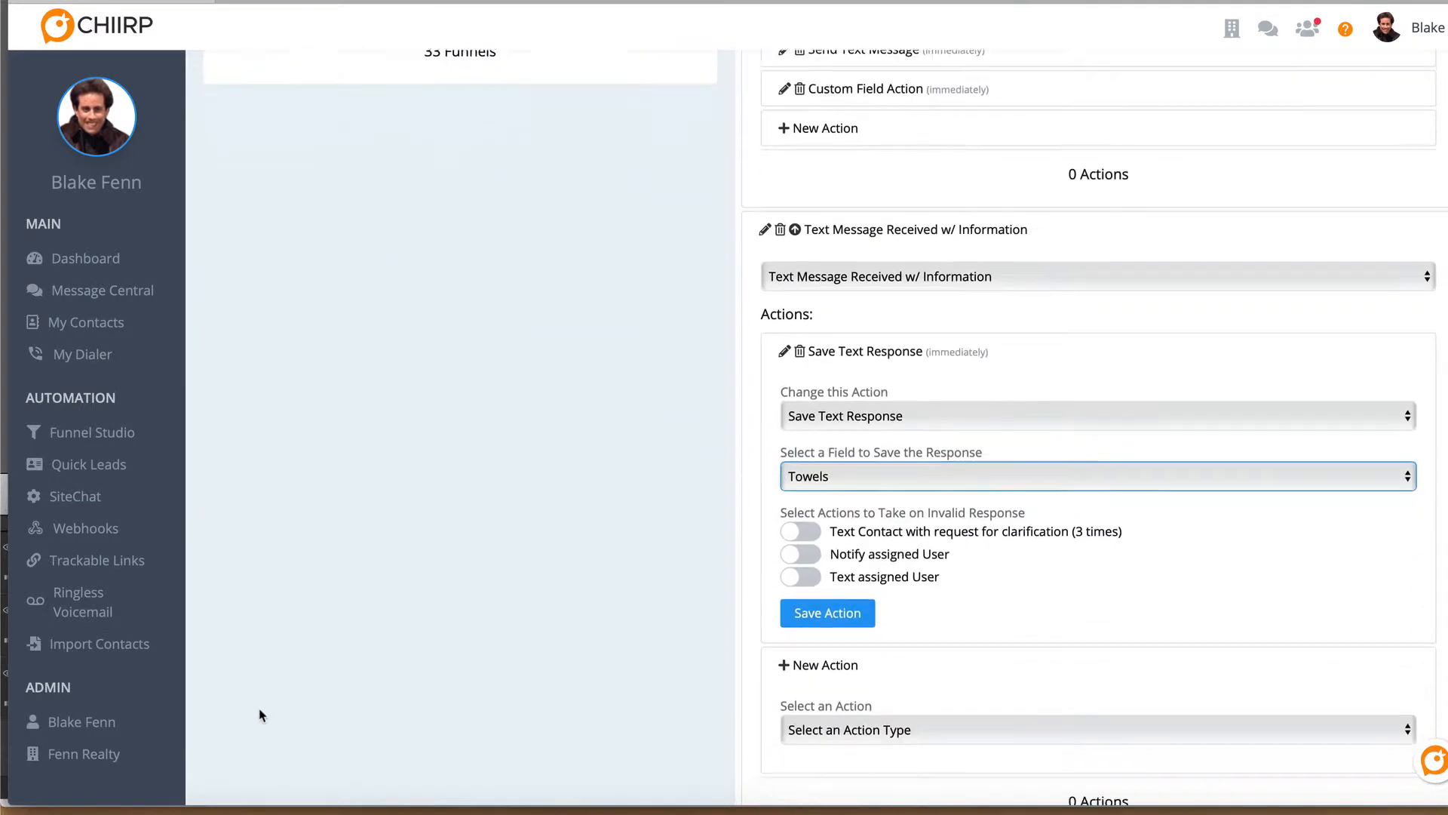
pyautogui.scroll(8, 260, 724)
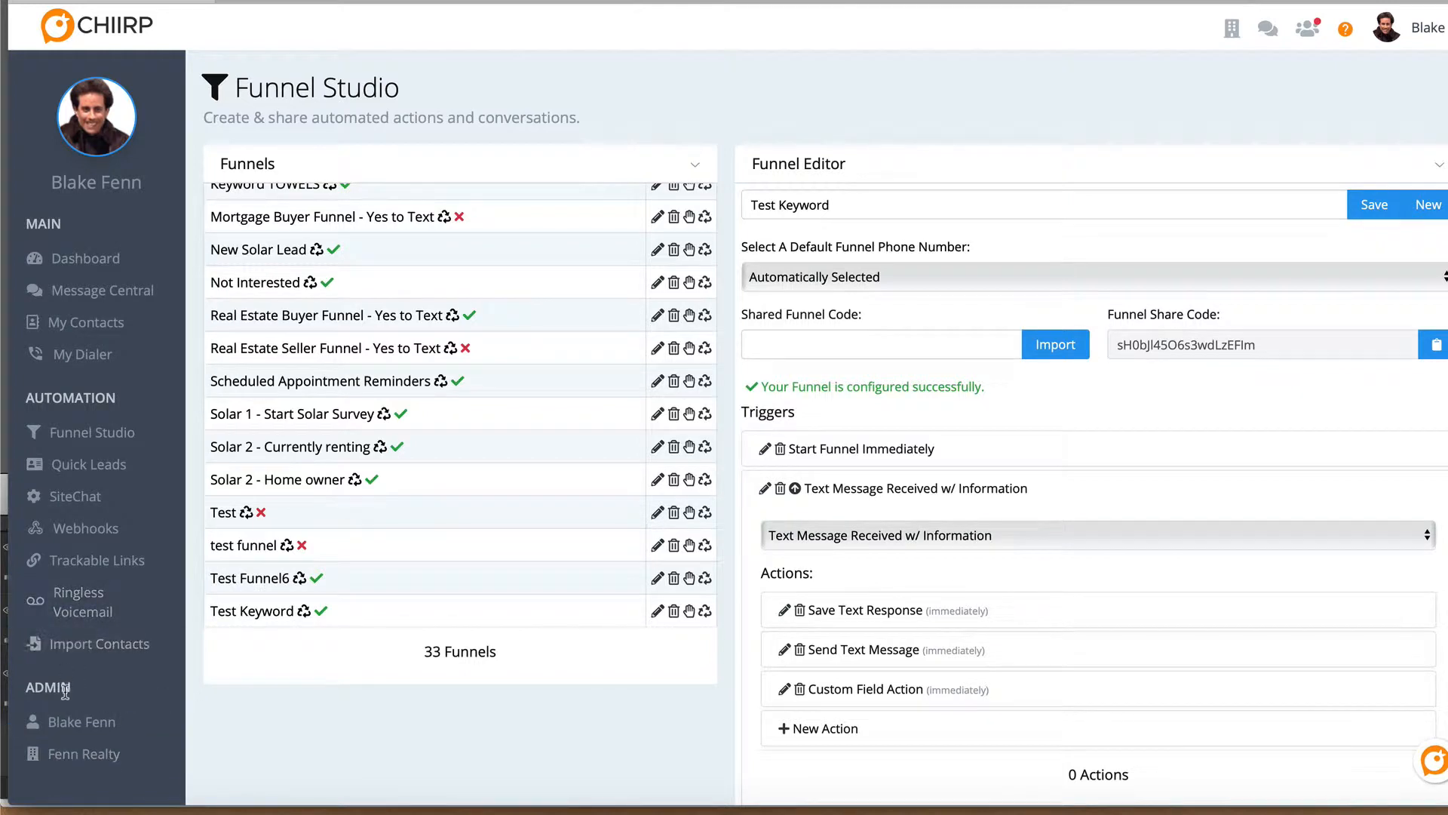
# Open the company settings and expand the Custom Contact Fields section
pyautogui.click(77, 755)
pyautogui.click(683, 596)
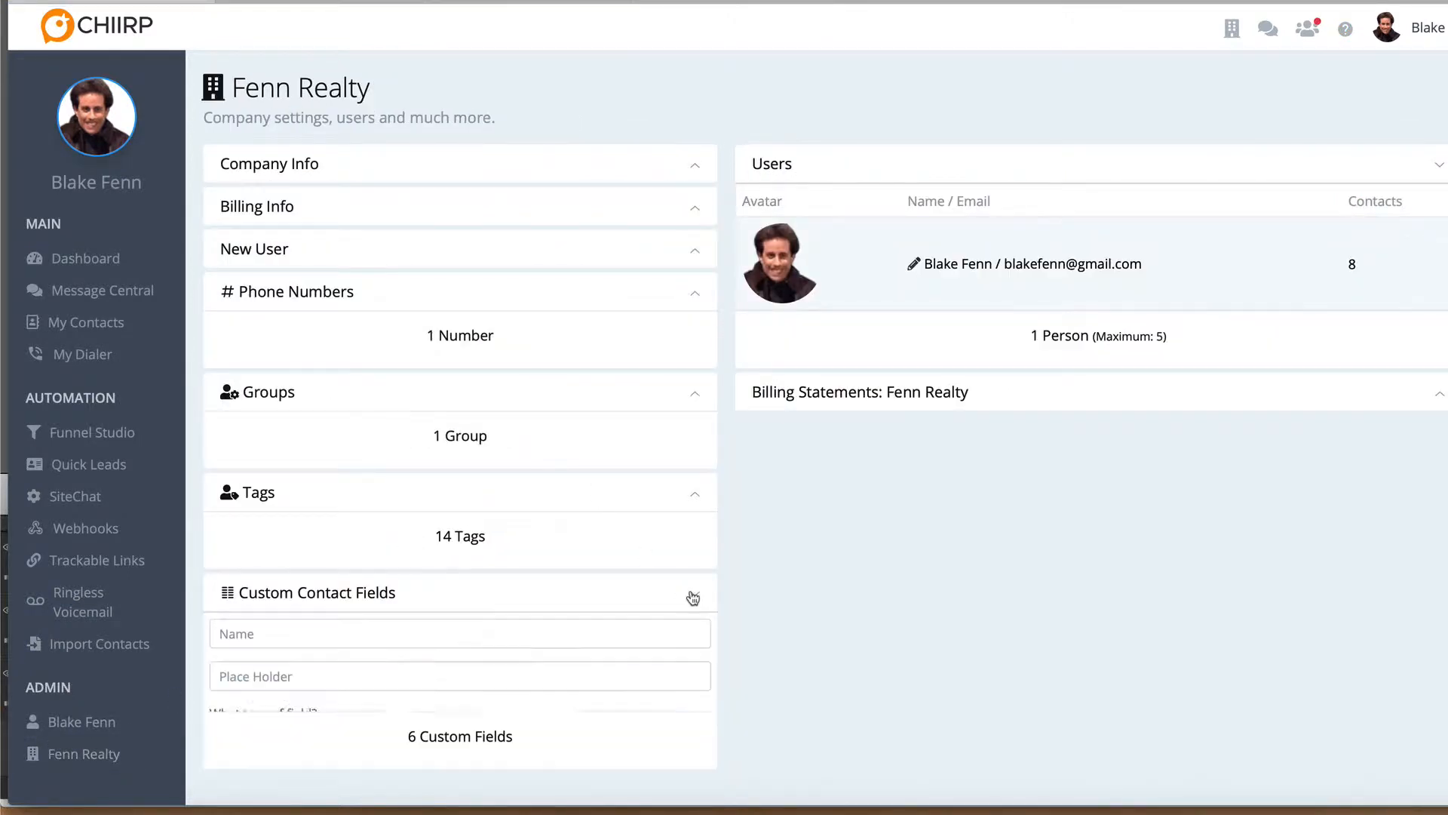
pyautogui.scroll(-3, 559, 640)
# Name a new custom contact field "Favorite Color" and give it the placeholder "Favorite Color"
pyautogui.click(267, 417)
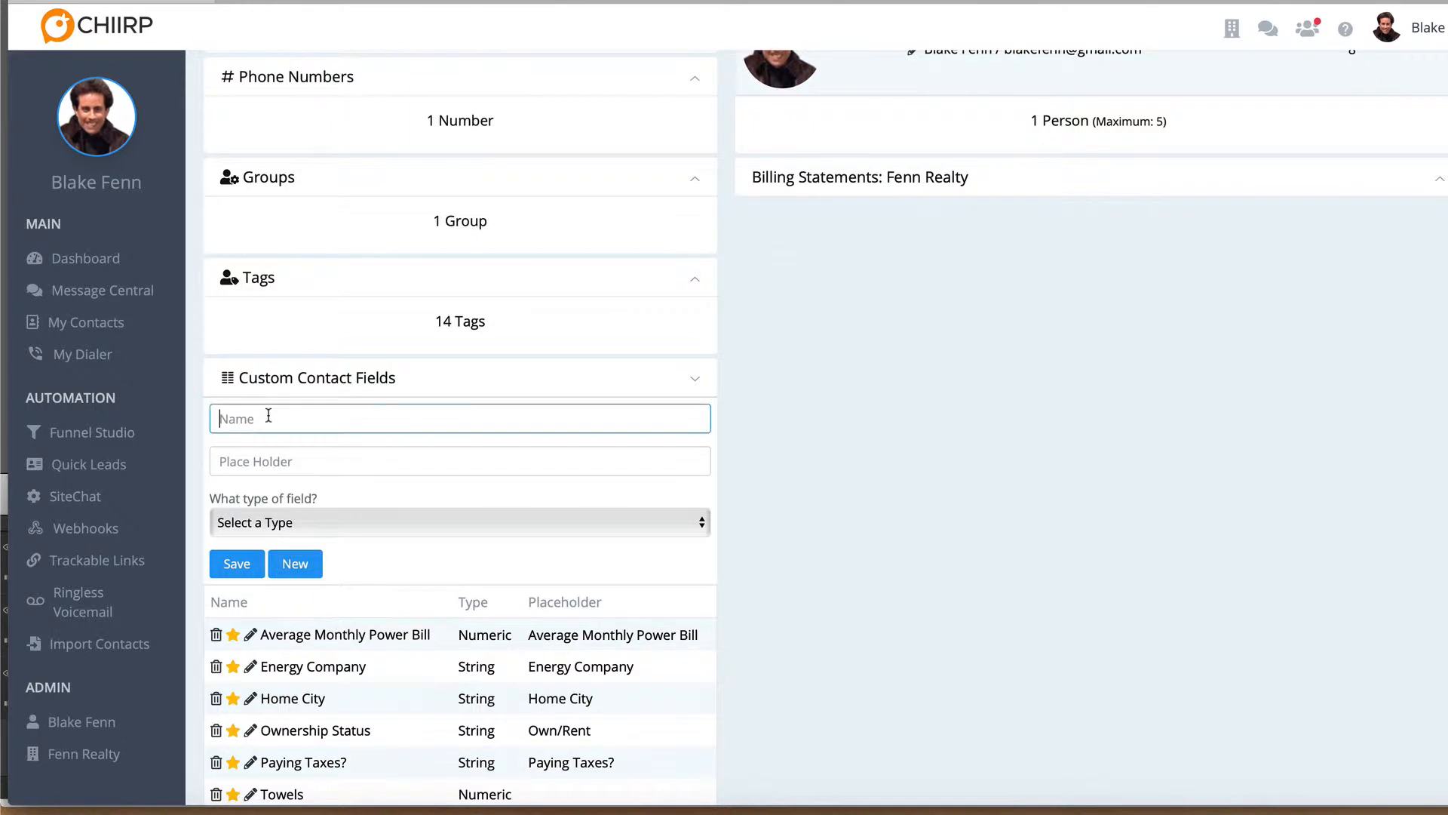
pyautogui.write('Favorite Color')
pyautogui.press('Tab')
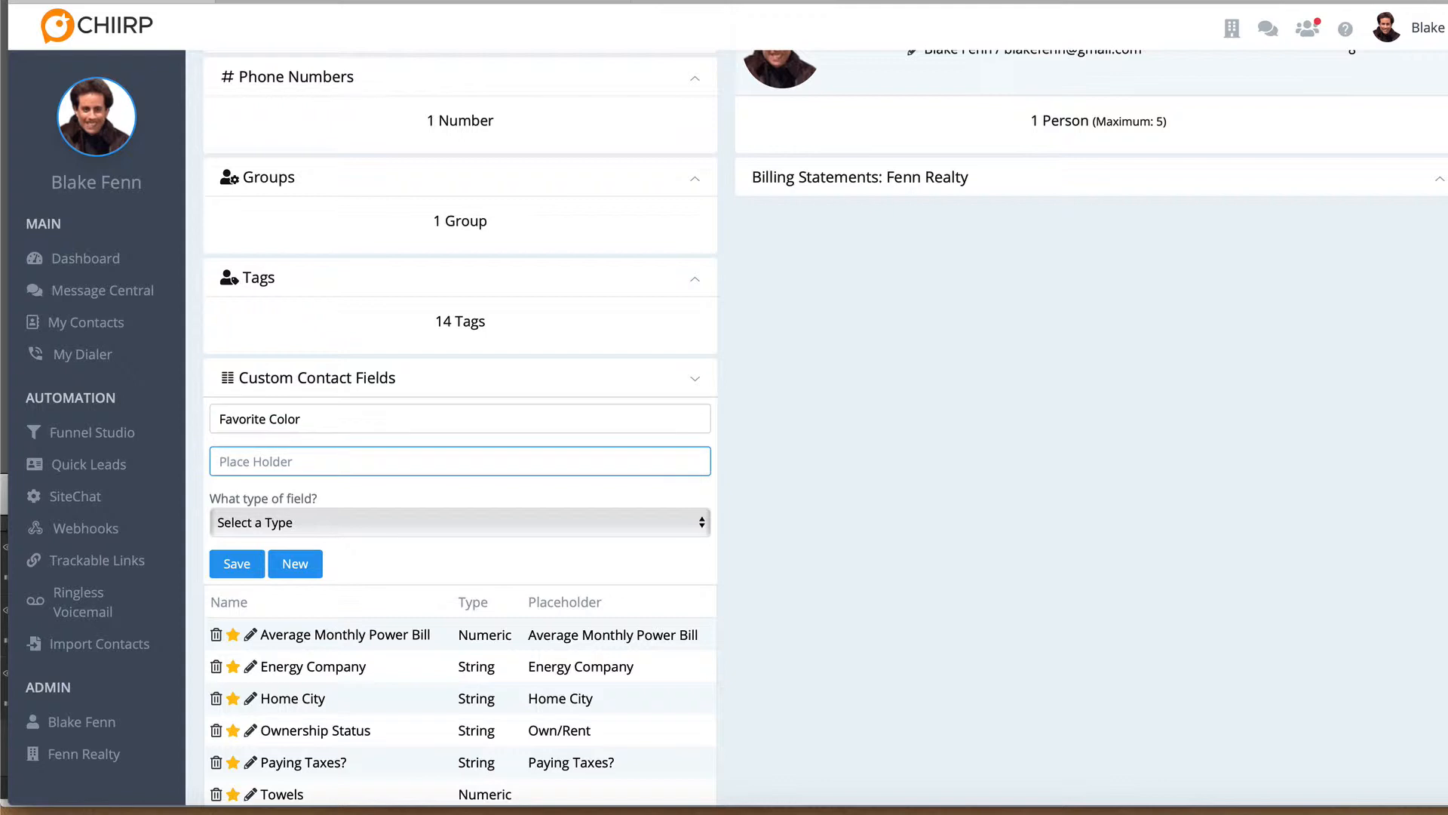
pyautogui.write('Favorite Color')
# Set the field type to Text, restrict its acceptable values to "Red, Blue, Yellow", and save the custom field
pyautogui.click(290, 531)
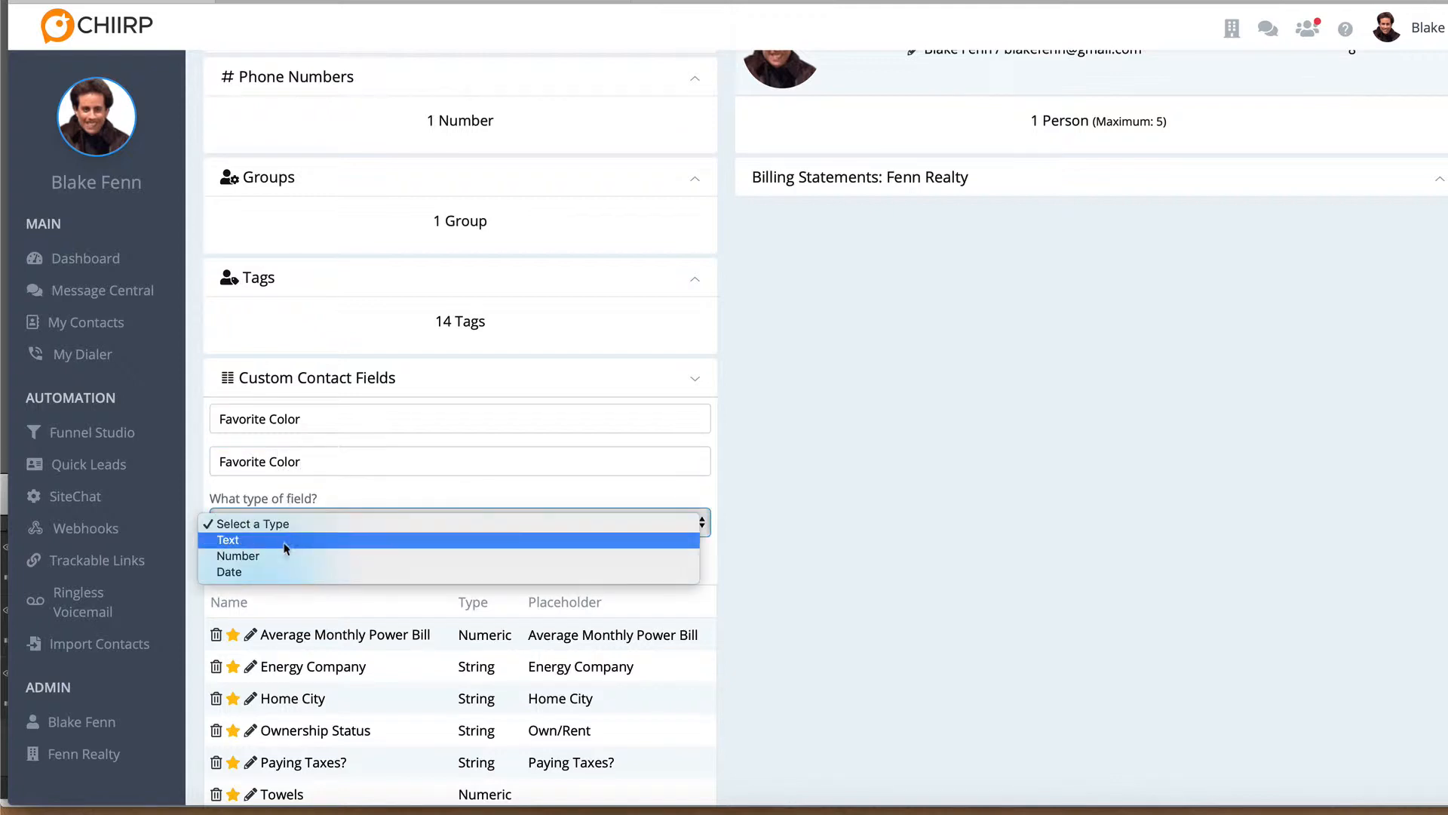
pyautogui.click(271, 539)
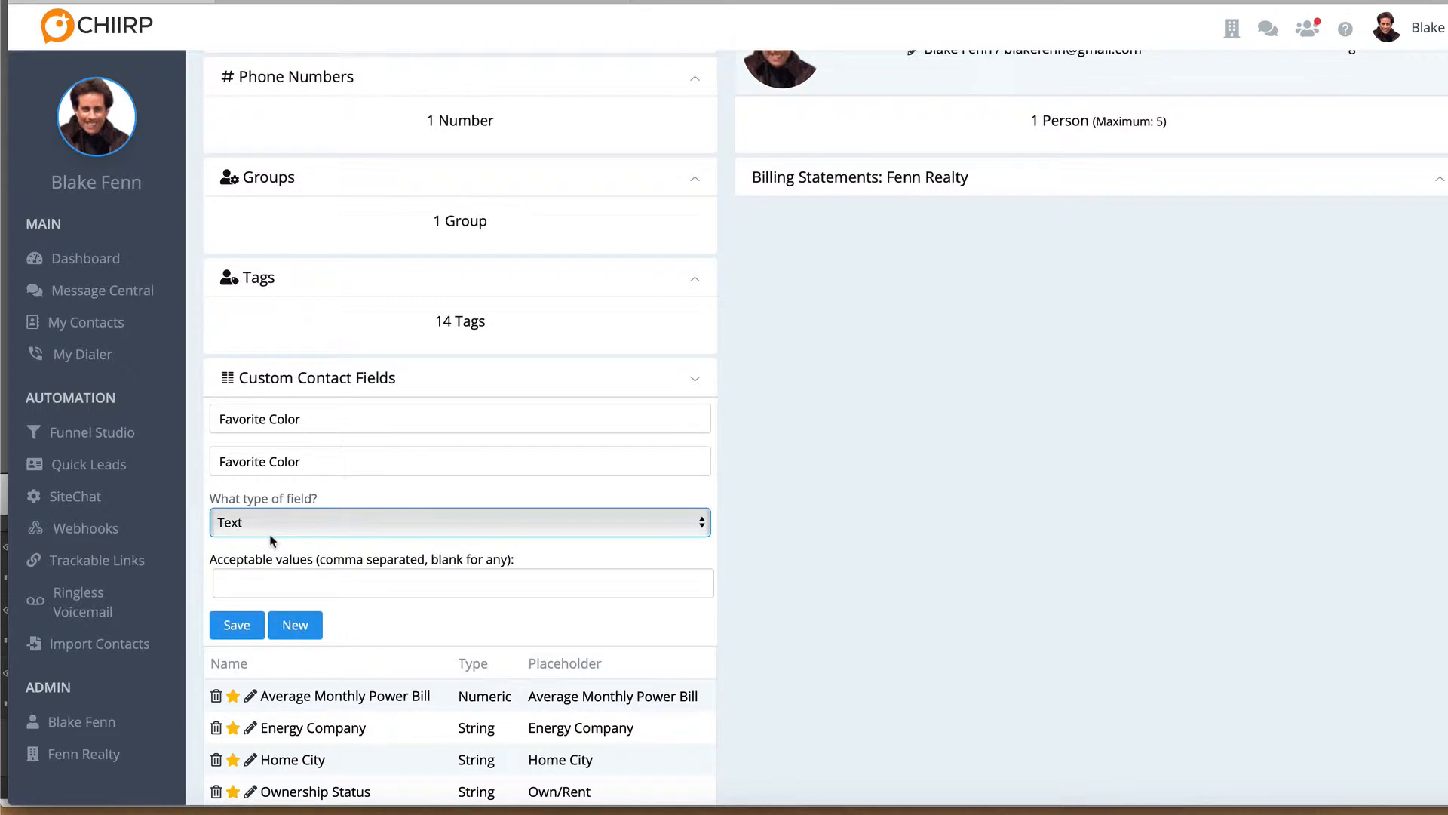
pyautogui.click(267, 583)
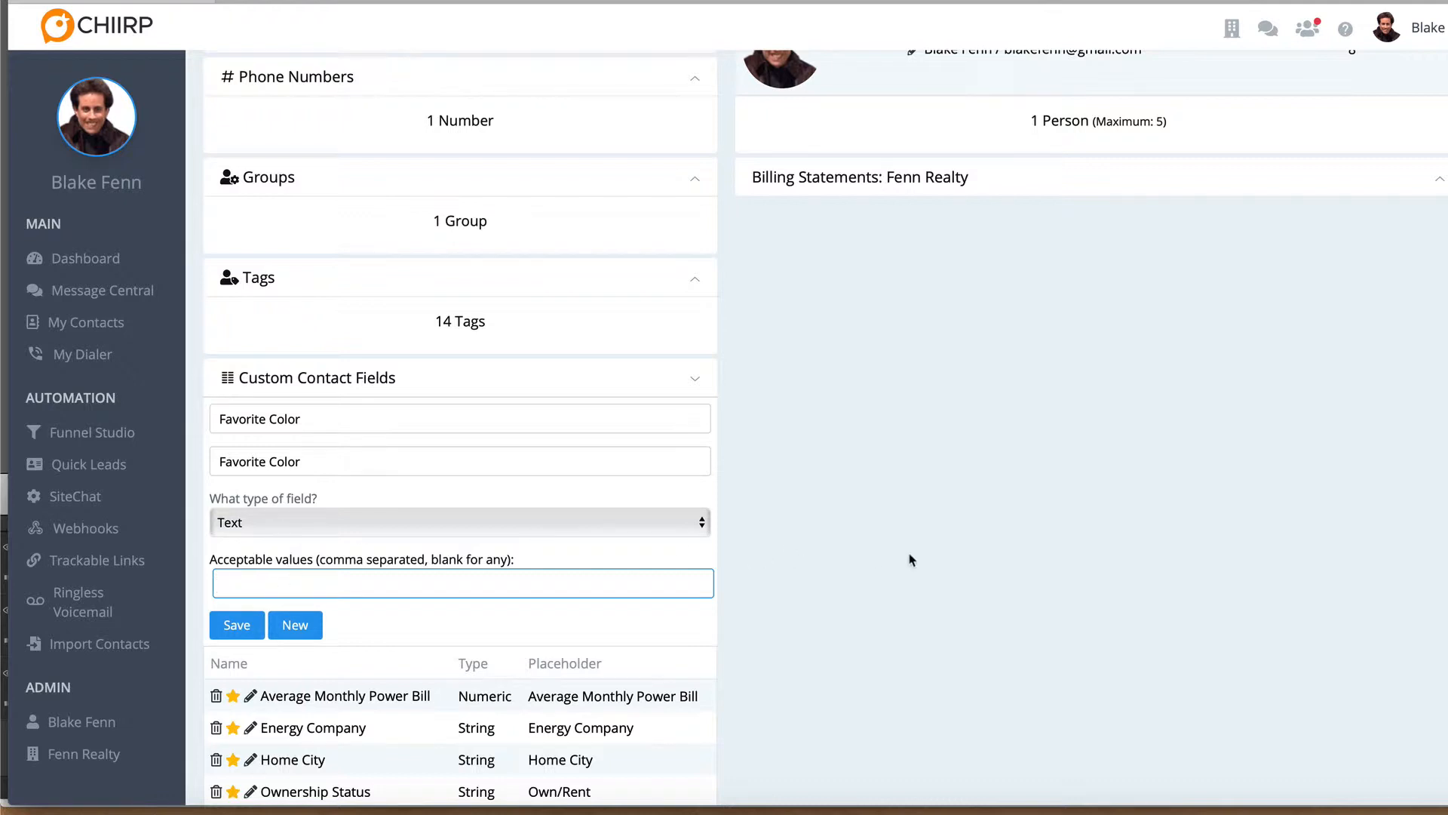
pyautogui.write('Red, Blue, Yellow')
pyautogui.click(234, 625)
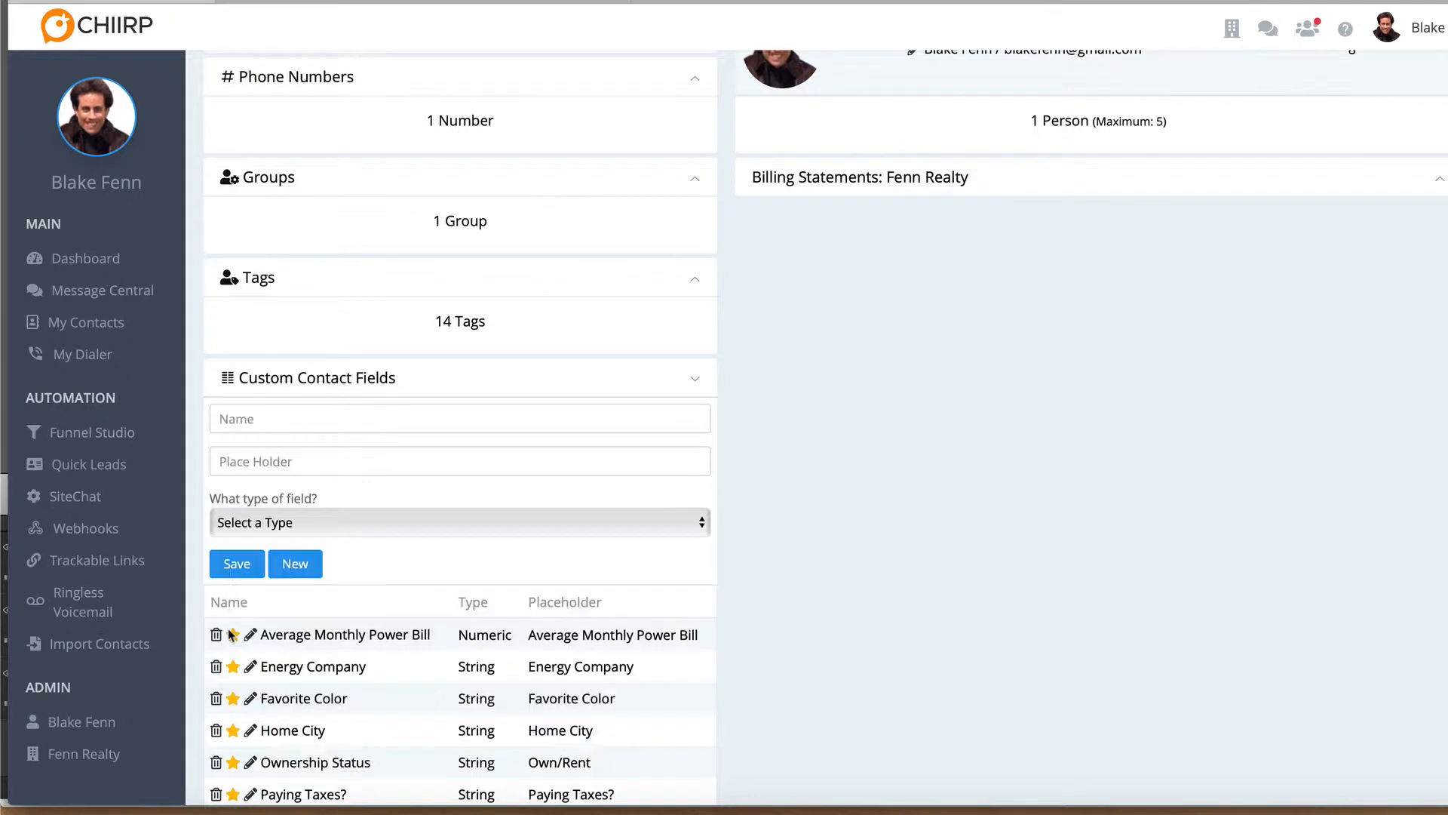
# Reopen the Favorite Color custom field to review its settings and save it again without changes
pyautogui.scroll(-3, 326, 587)
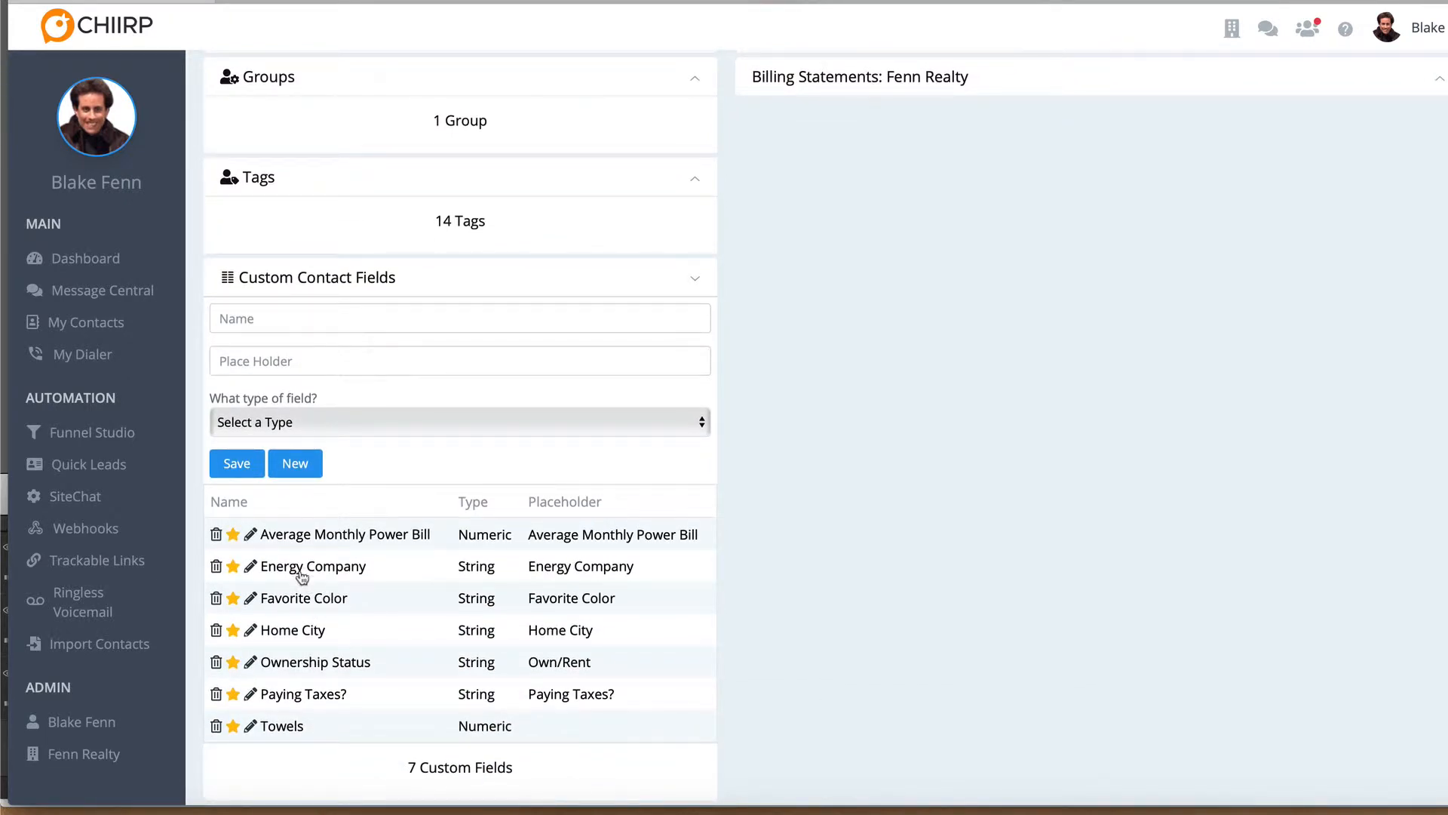
pyautogui.click(302, 597)
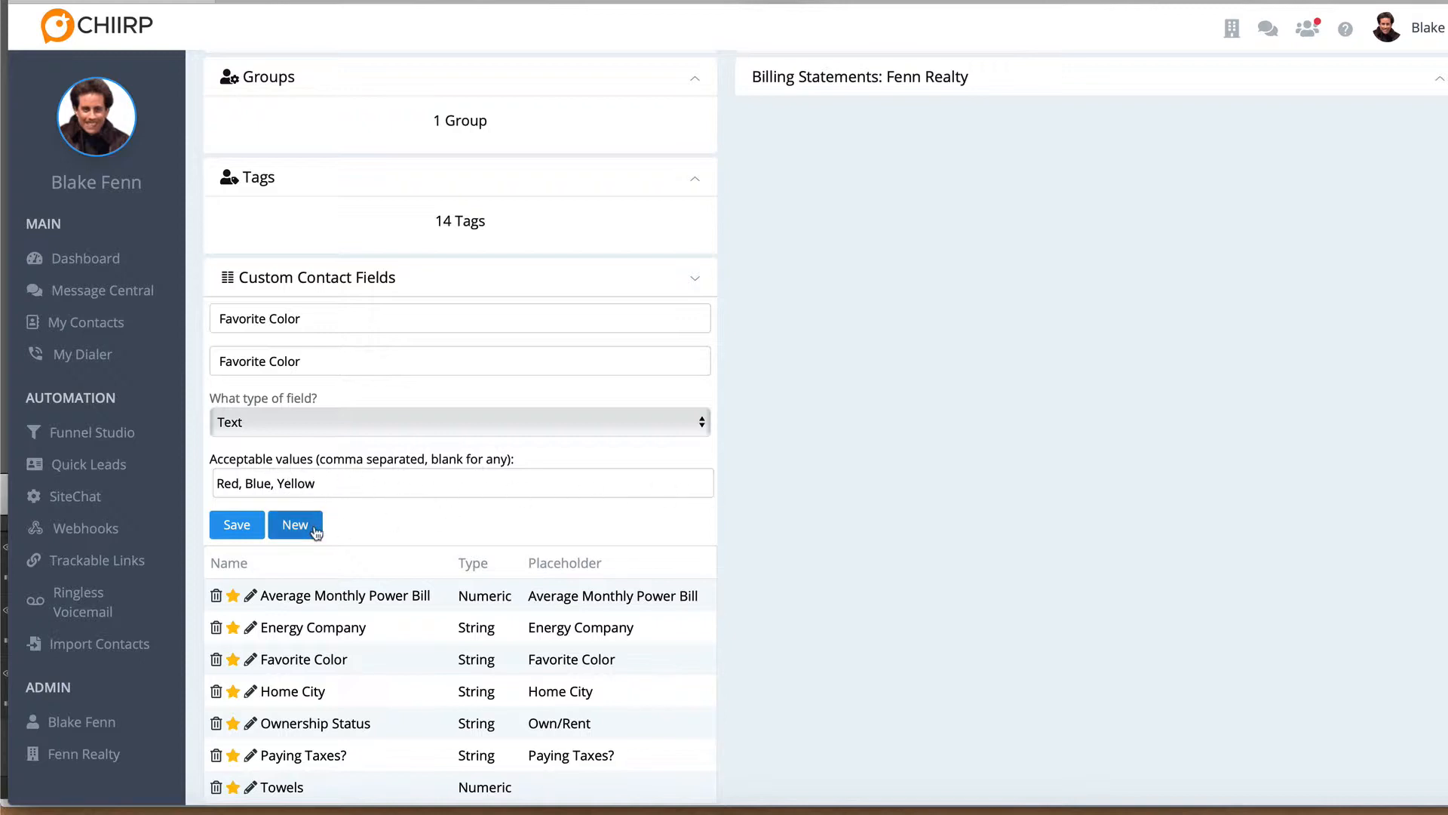
pyautogui.click(242, 531)
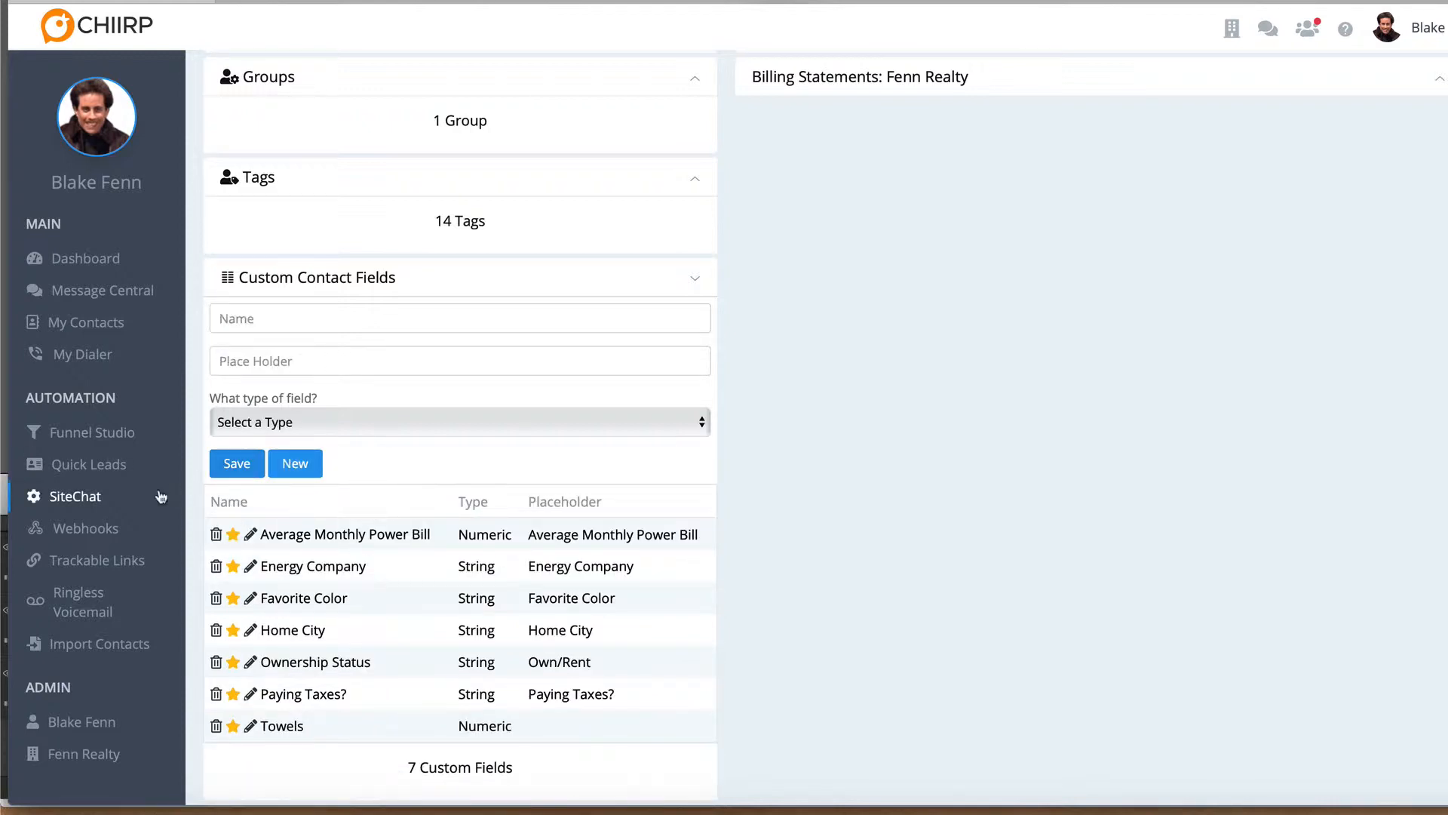
# Create a new funnel named "Favorite Color - Red" in Funnel Studio
pyautogui.click(86, 433)
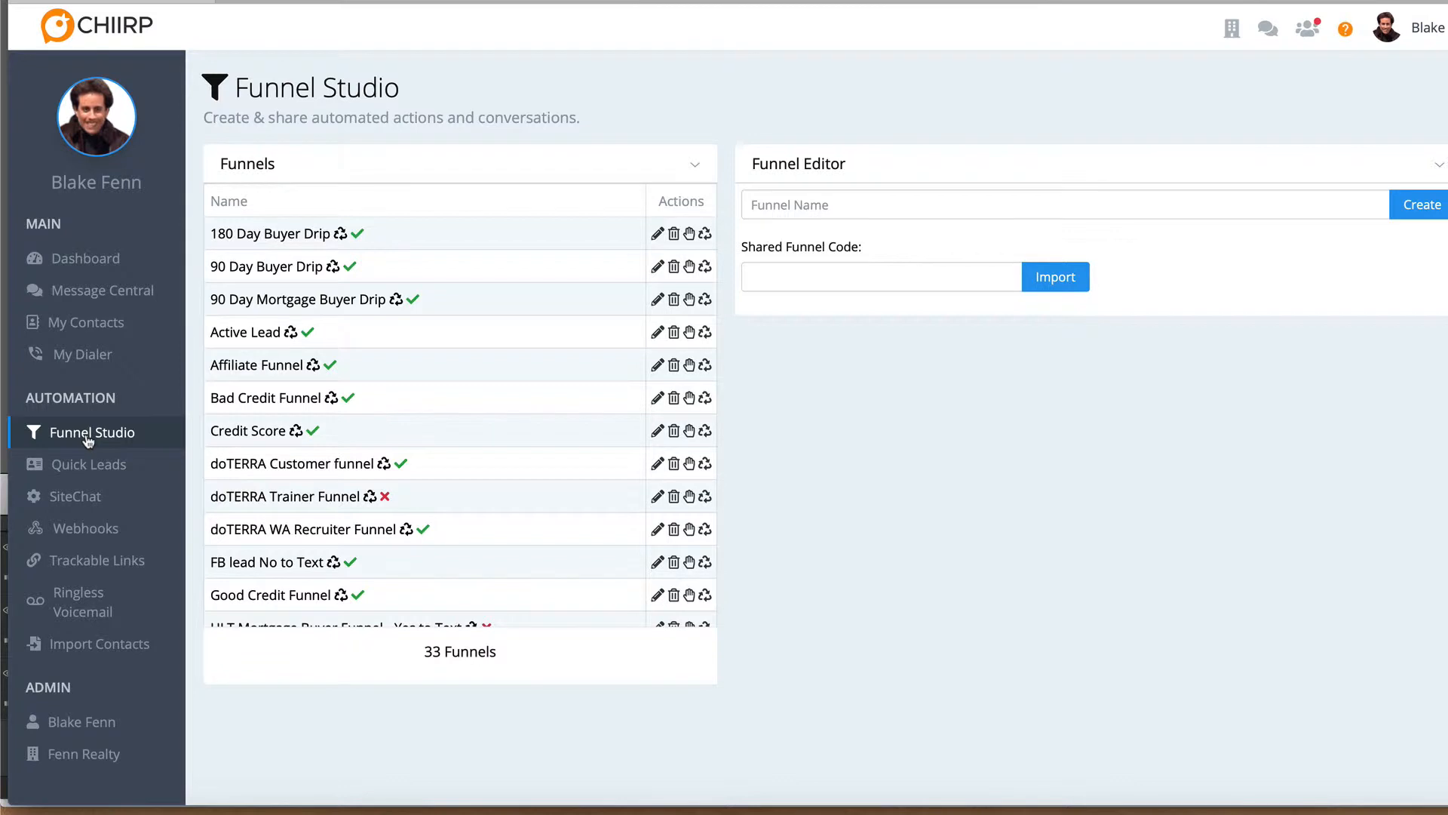
pyautogui.click(808, 206)
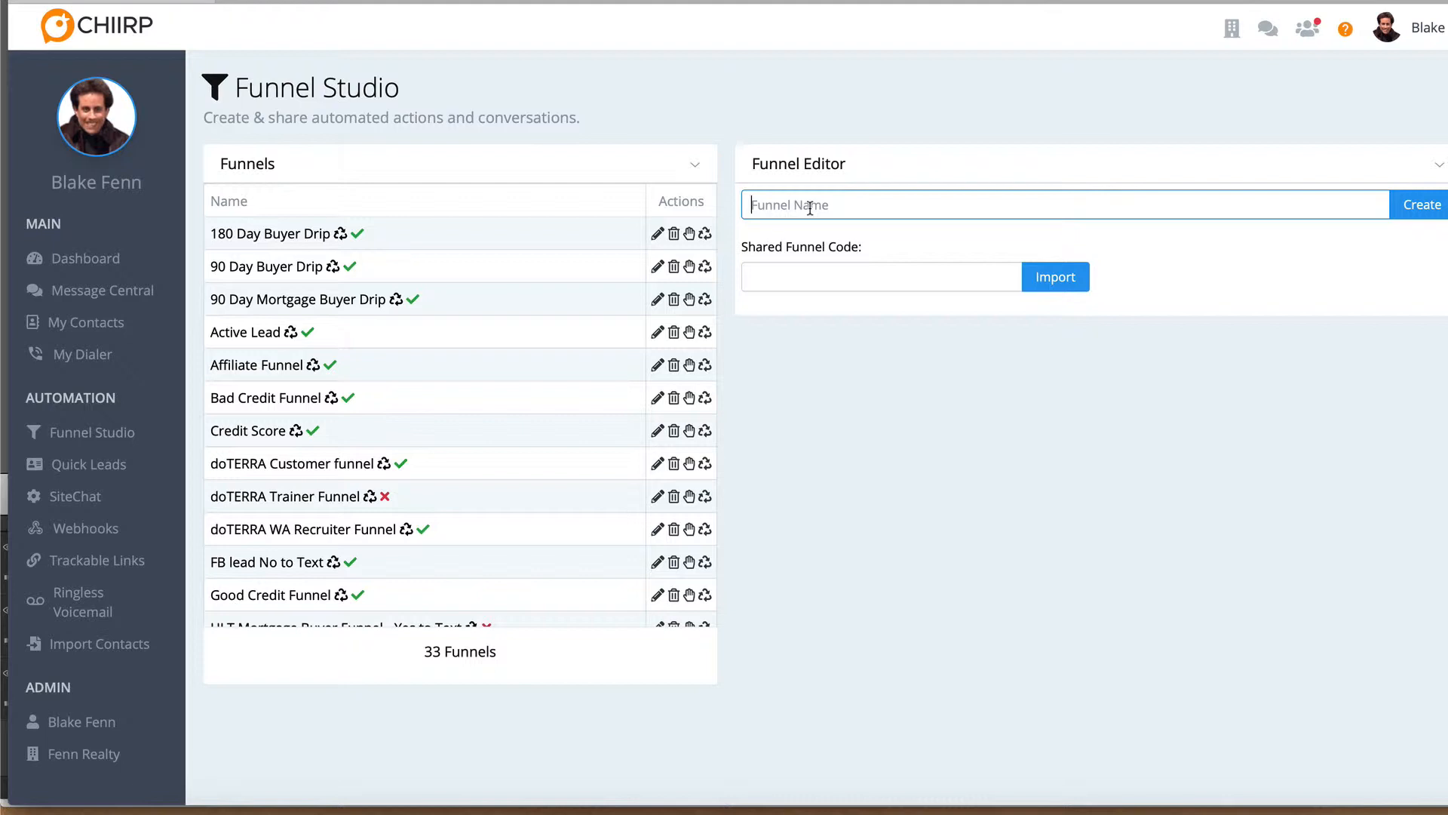
pyautogui.write('Favorite Color - Red')
pyautogui.click(1414, 214)
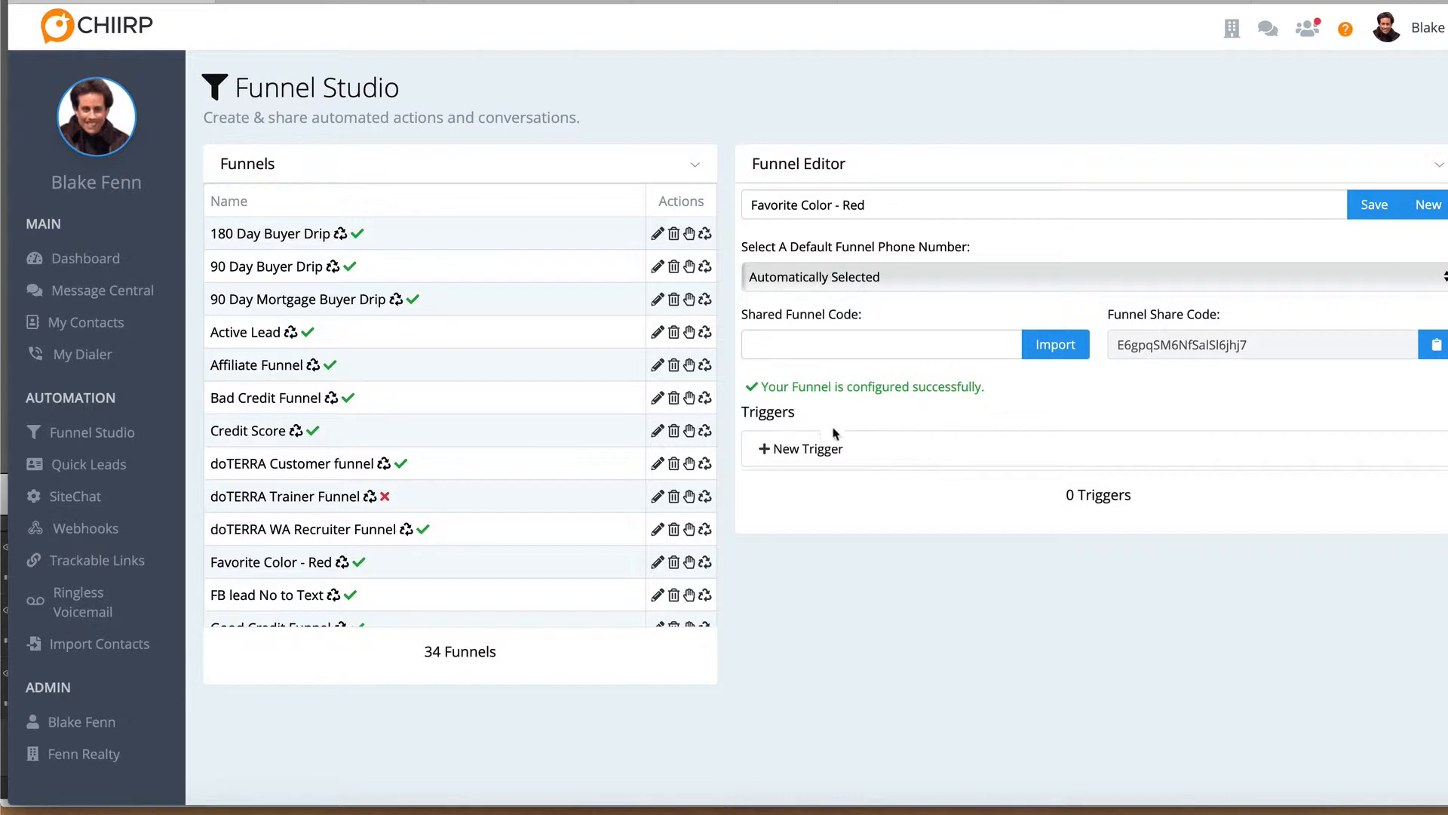
# Add a Start Funnel Immediately trigger to the red funnel and give it a Send Text Message action
pyautogui.click(820, 450)
pyautogui.click(814, 485)
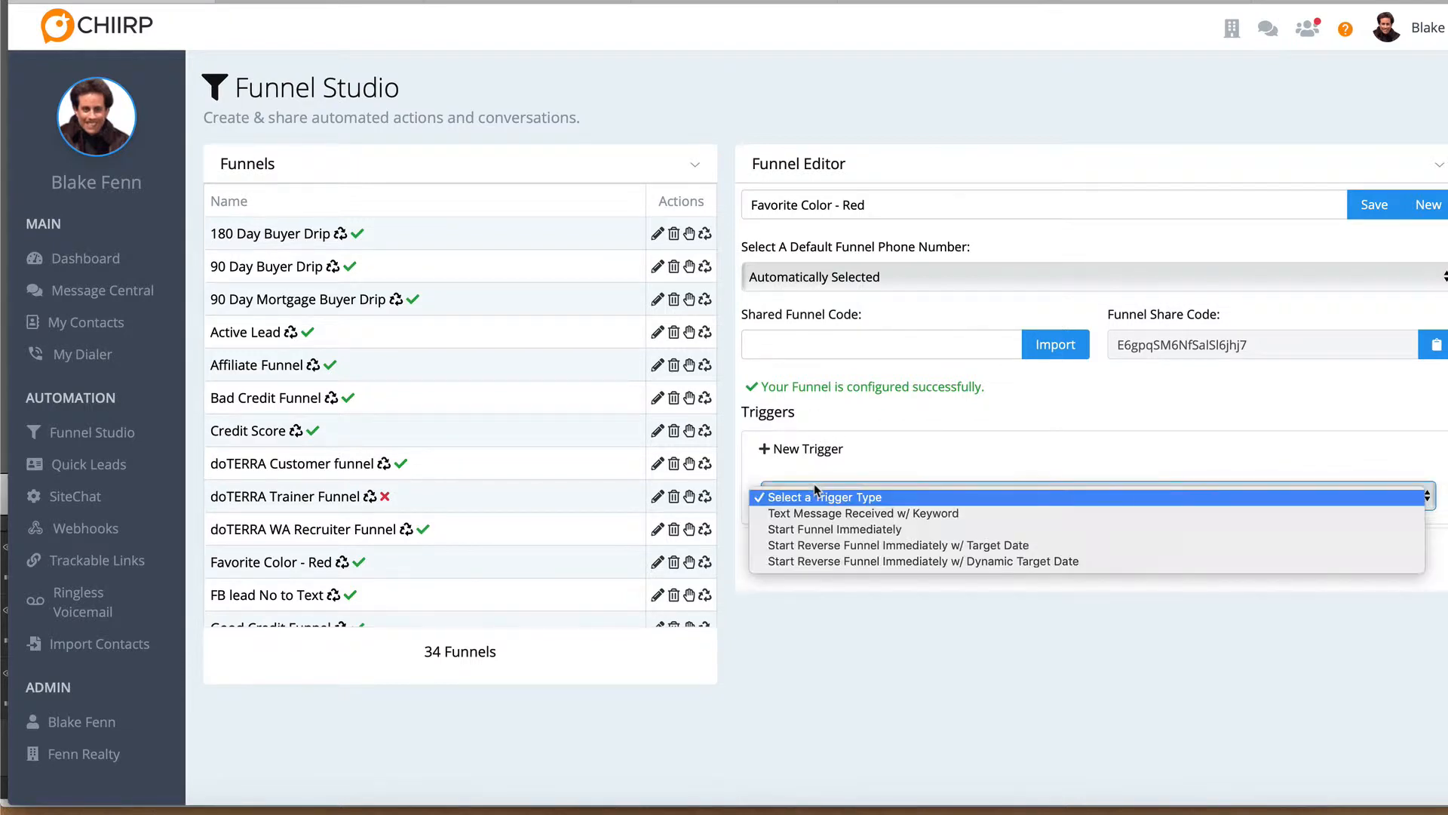
pyautogui.click(817, 533)
pyautogui.click(817, 603)
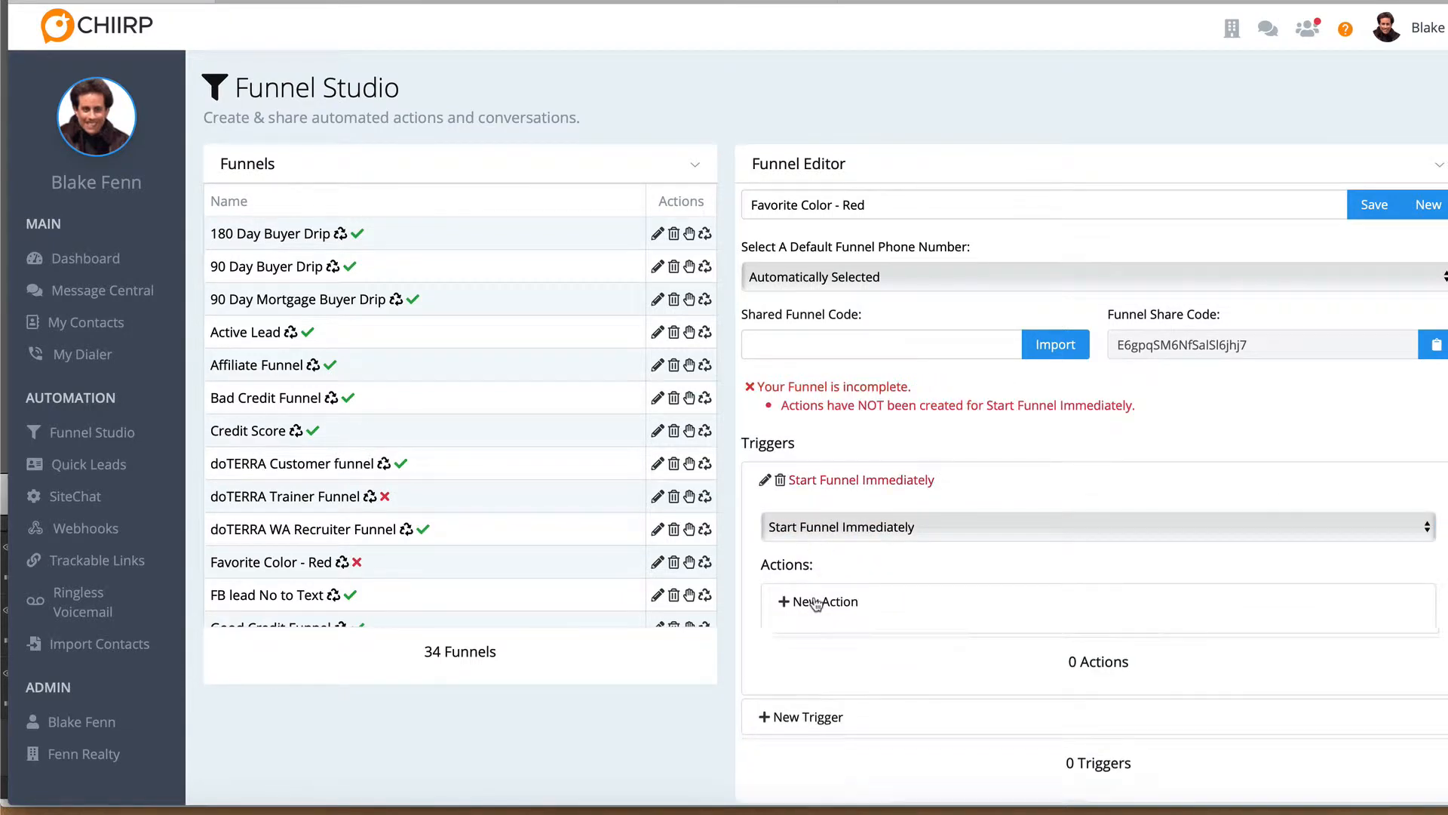
pyautogui.click(821, 668)
pyautogui.click(821, 683)
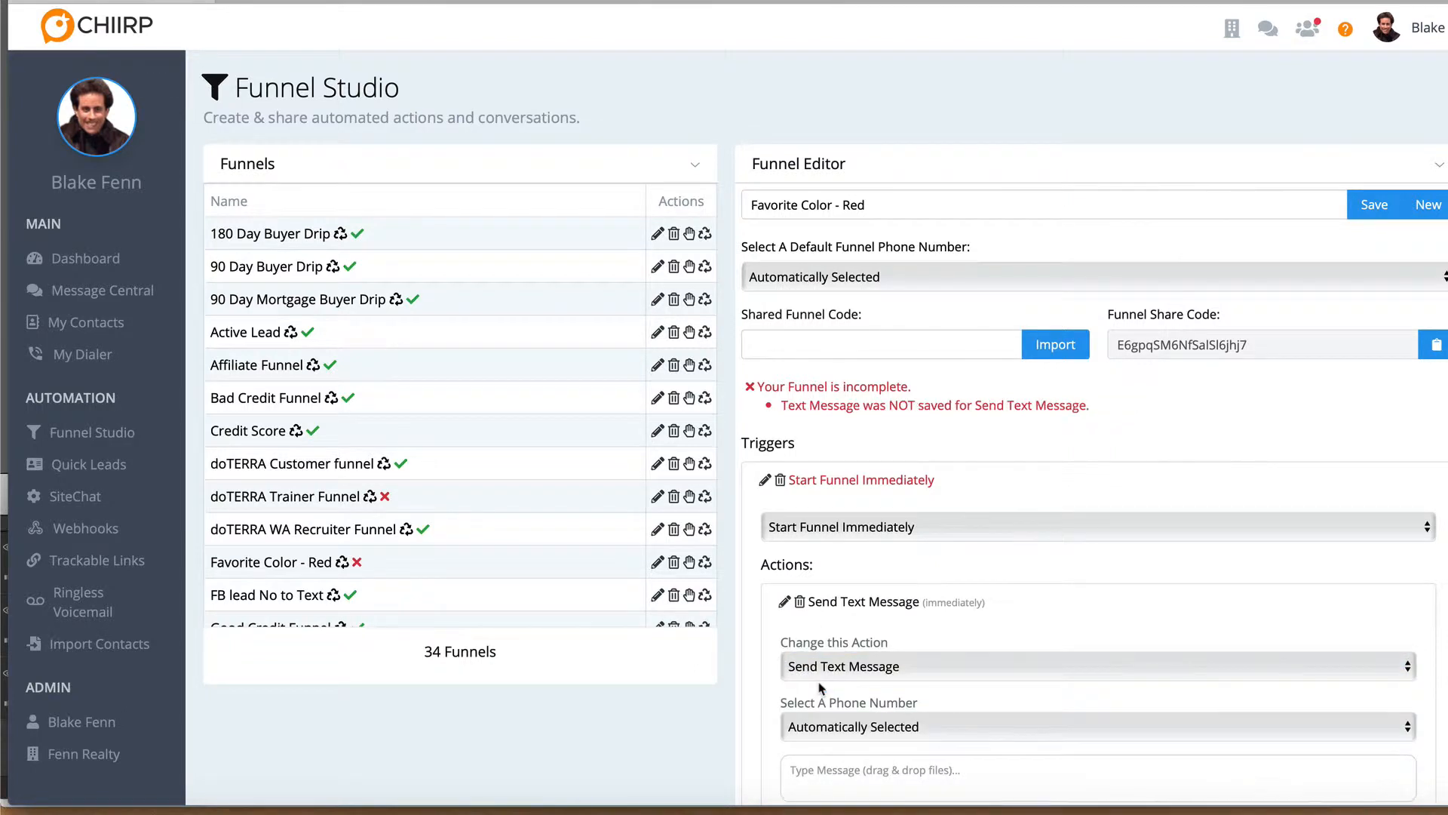
# Write the text message "Great, red is also my favorite color." for the Send Text Message action
pyautogui.scroll(-2, 821, 687)
pyautogui.scroll(-1, 821, 688)
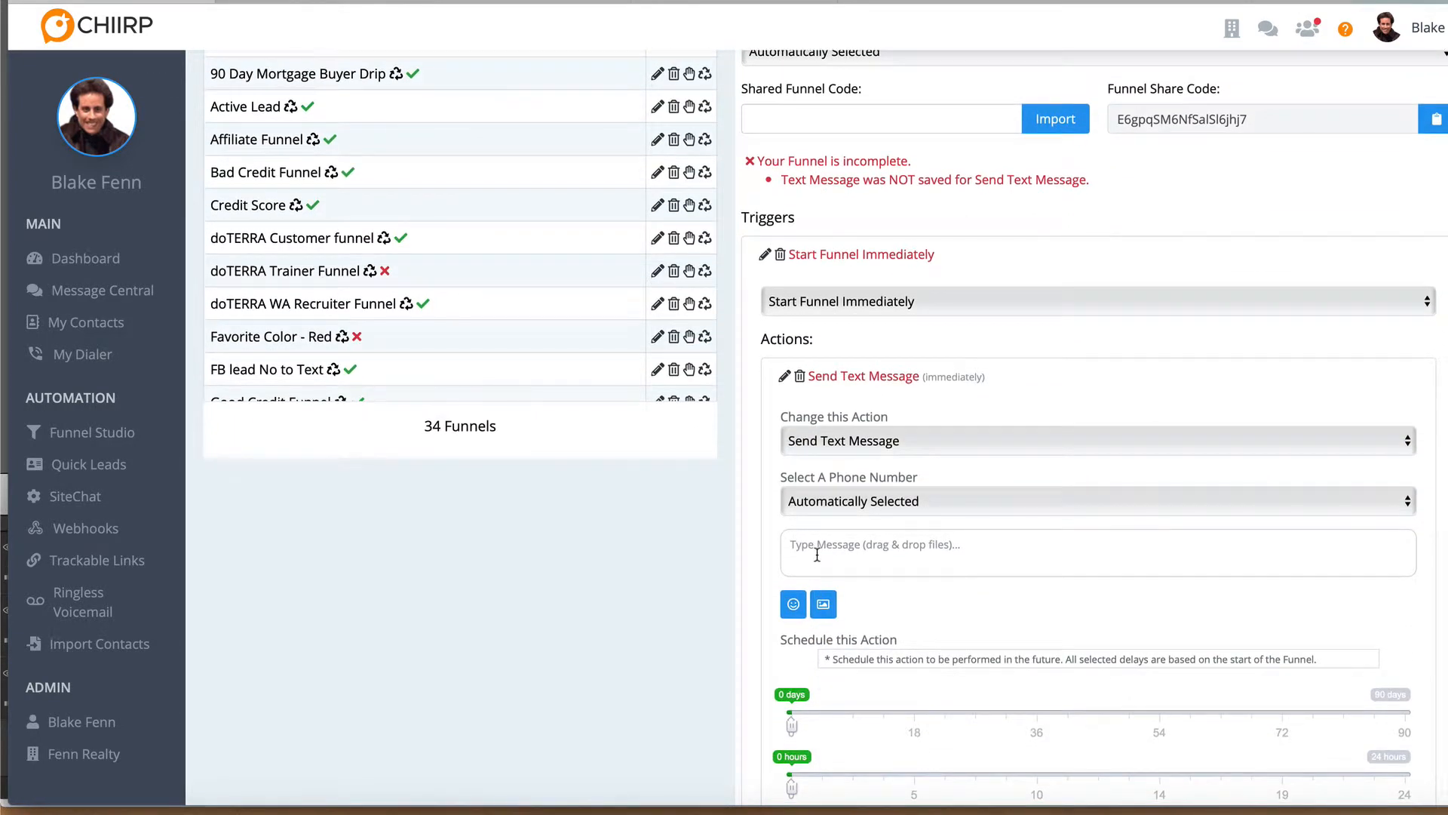
pyautogui.click(817, 554)
pyautogui.write('Great')
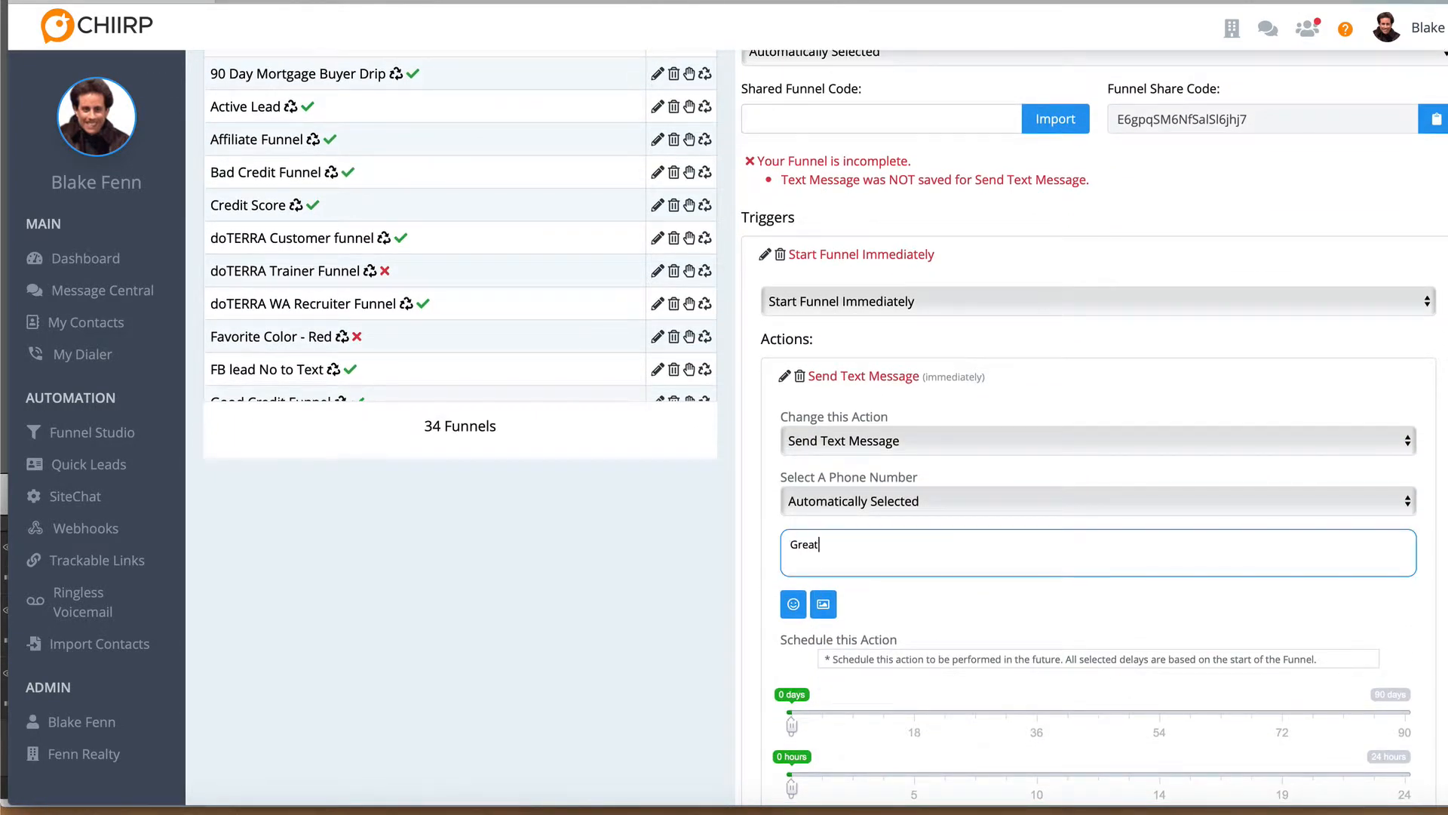
pyautogui.write(', red is also my favorite color')
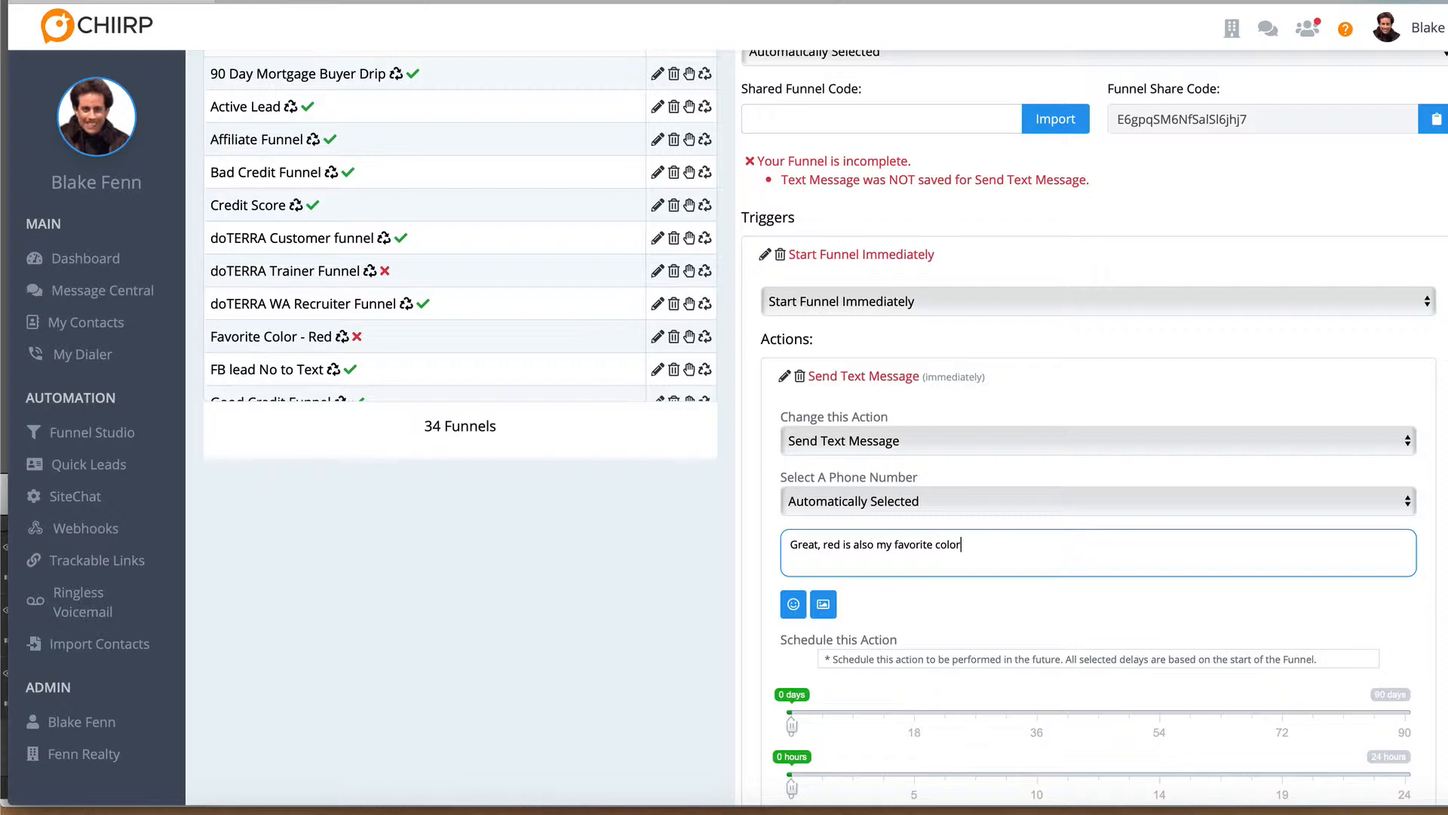
pyautogui.write('.')
# Allow the message on Sunday too and at all hours from 12:00am to 12:00am, and save the action and the funnel
pyautogui.scroll(-6, 911, 748)
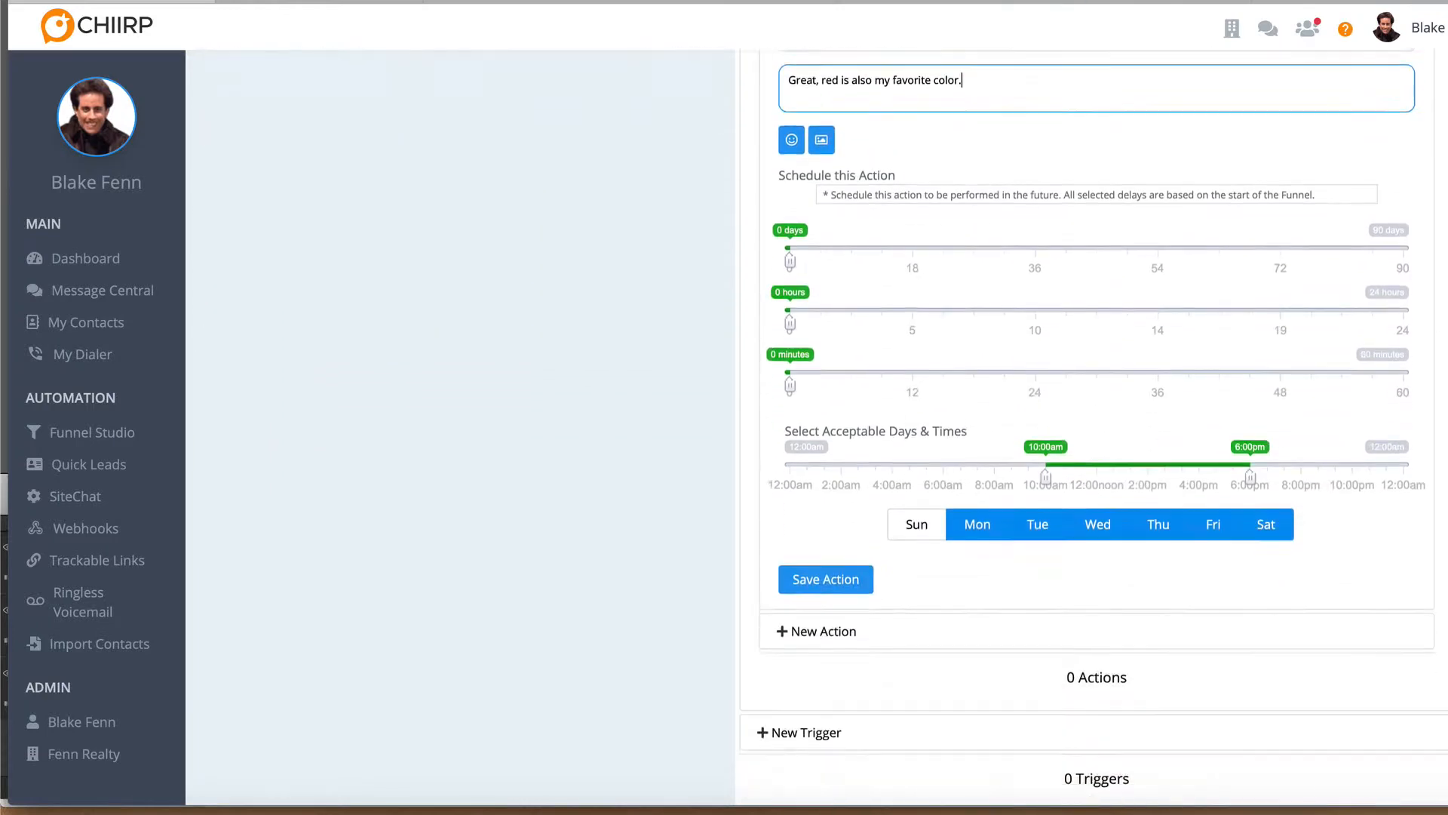
pyautogui.click(892, 508)
pyautogui.click(790, 453)
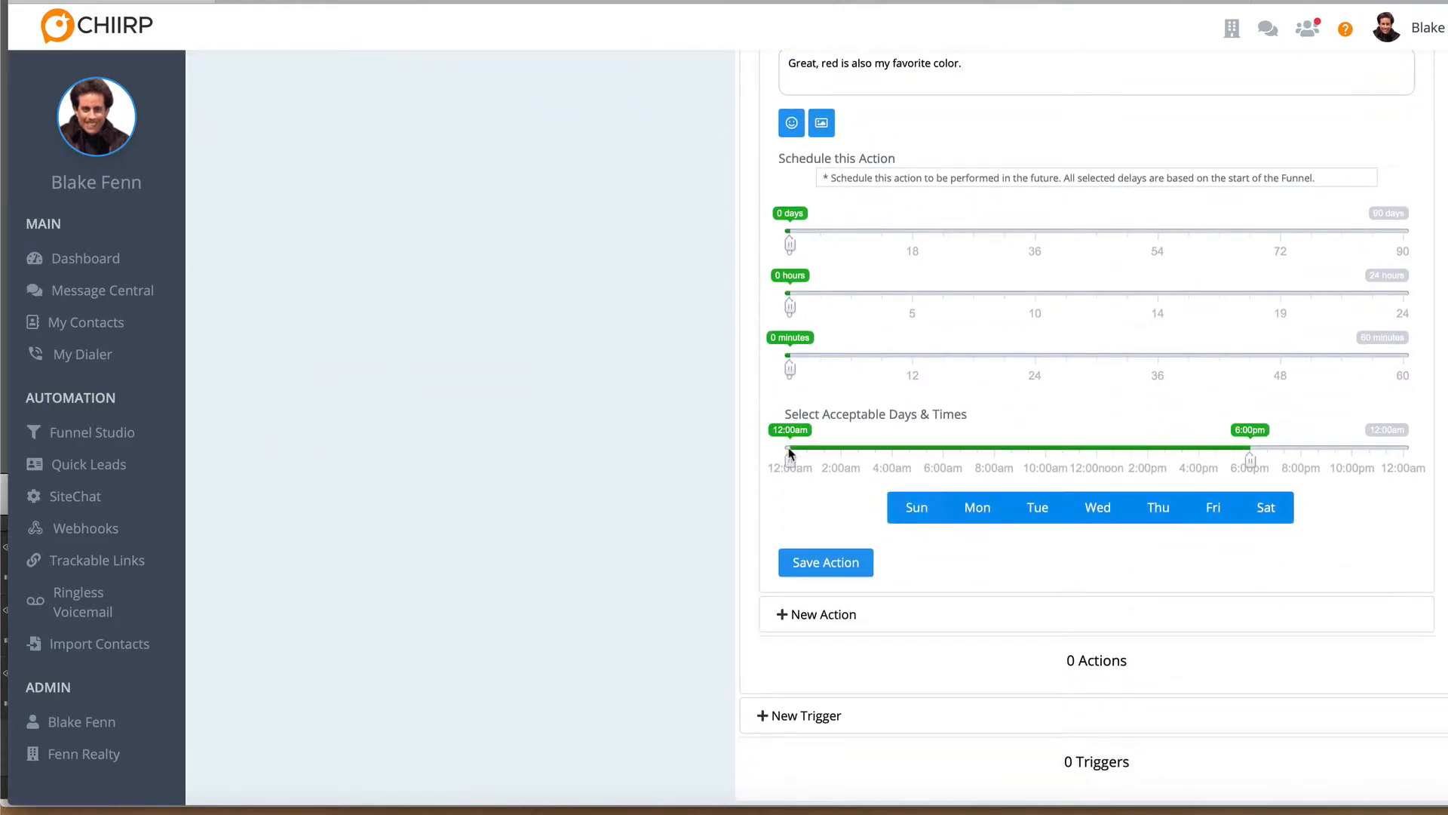
pyautogui.click(1407, 450)
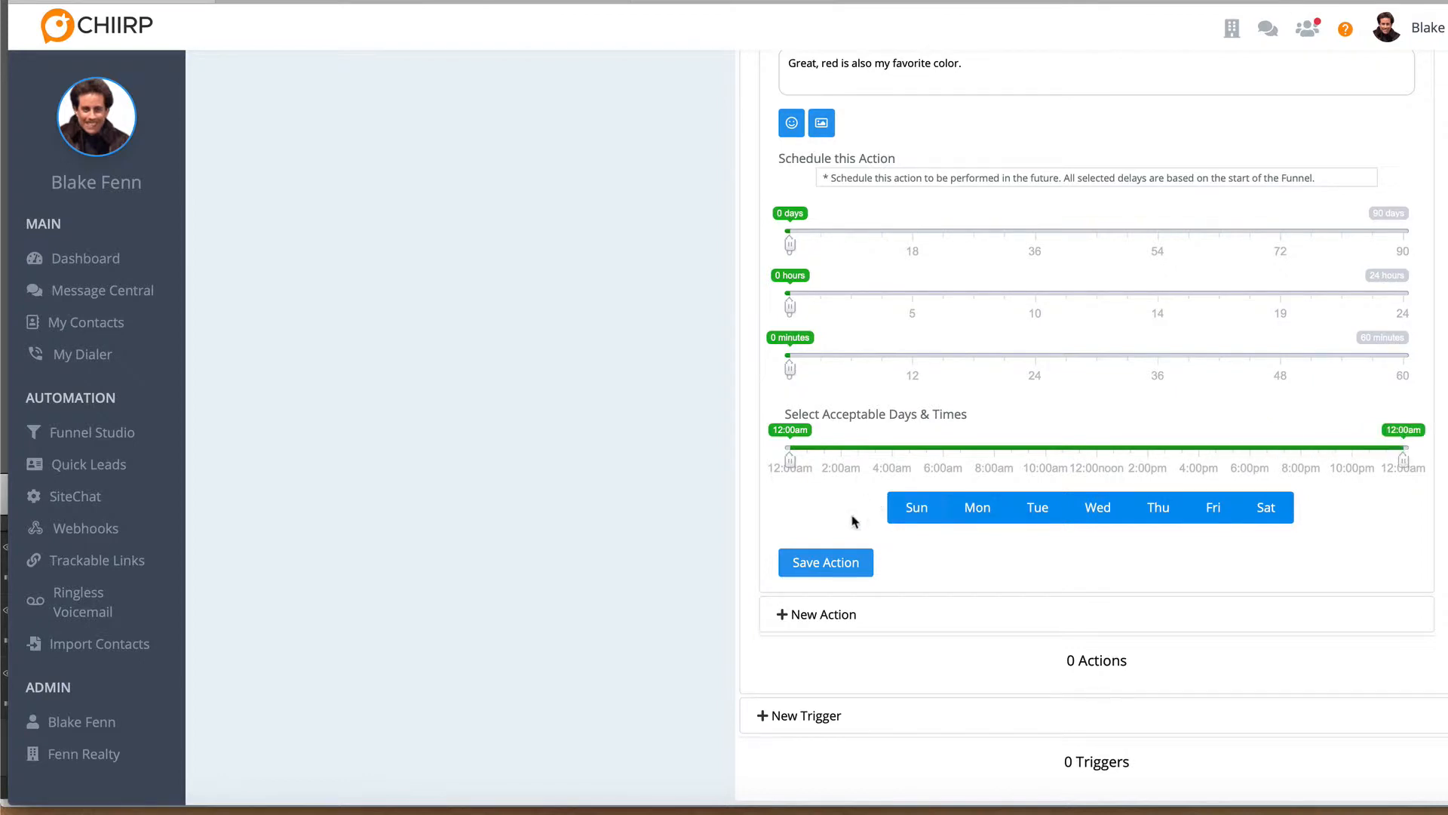
pyautogui.click(827, 562)
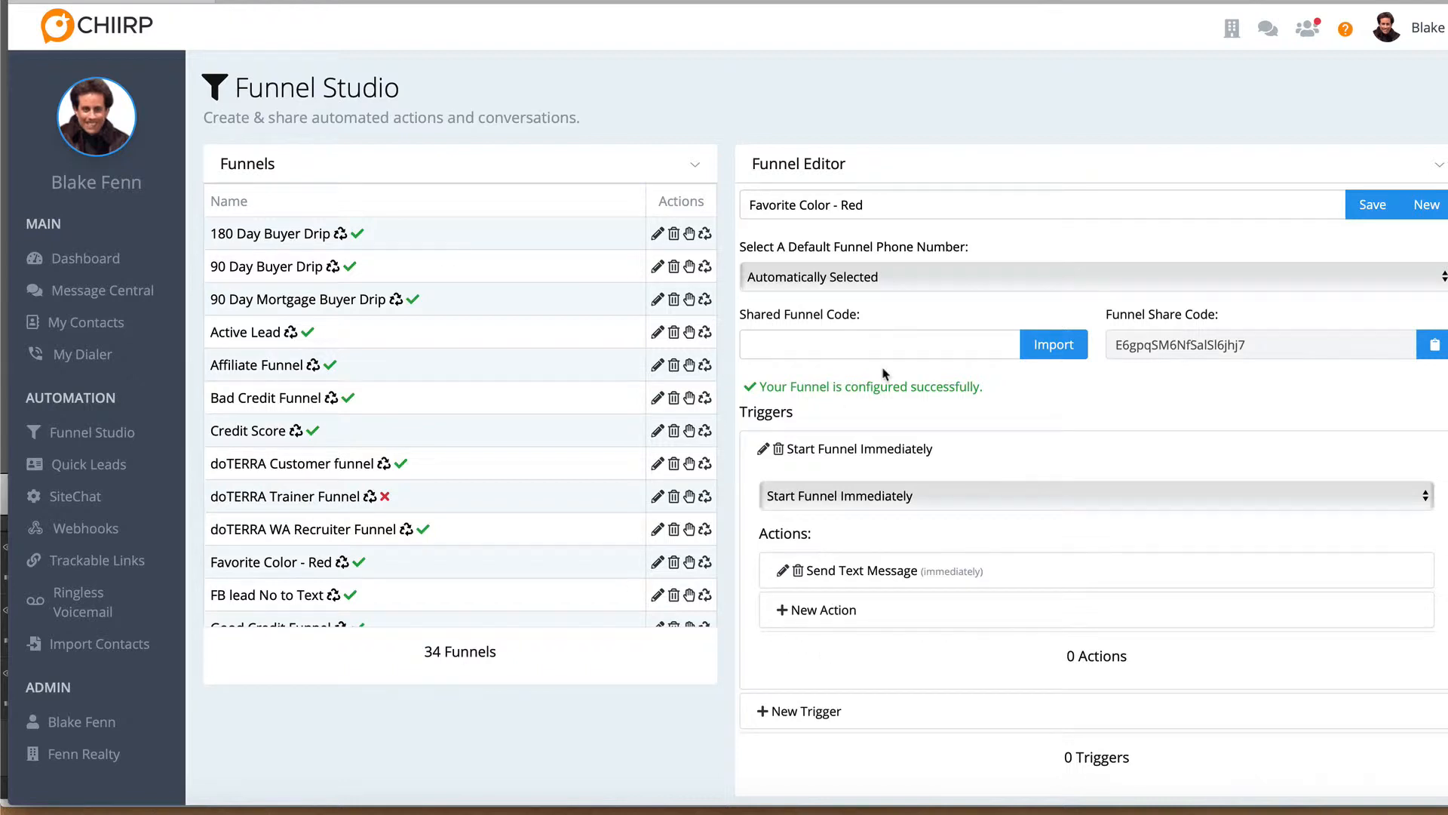
pyautogui.click(1371, 204)
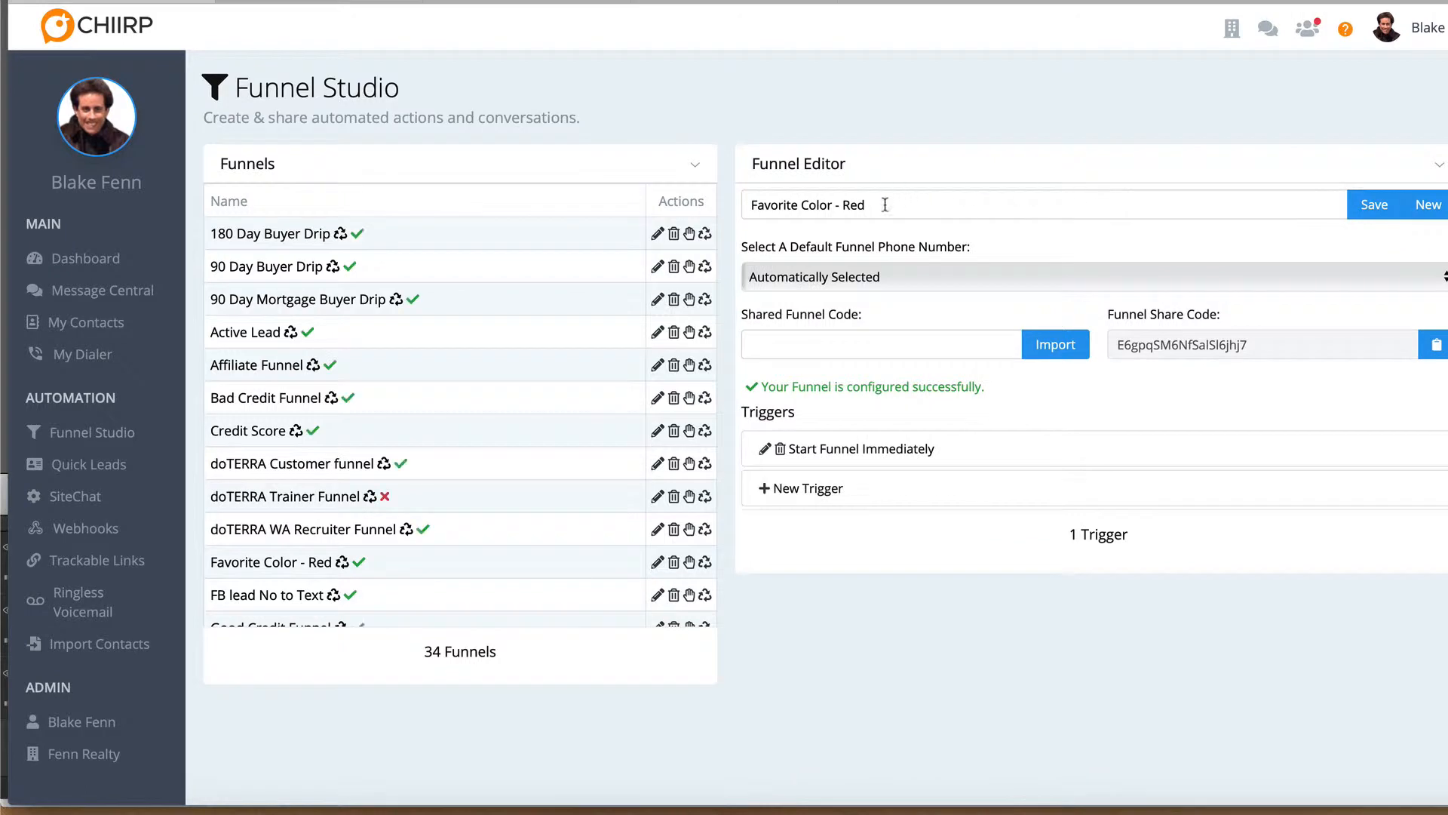
pyautogui.click(885, 204)
pyautogui.hotkey('ctrl', 'a')
pyautogui.write('Fav')
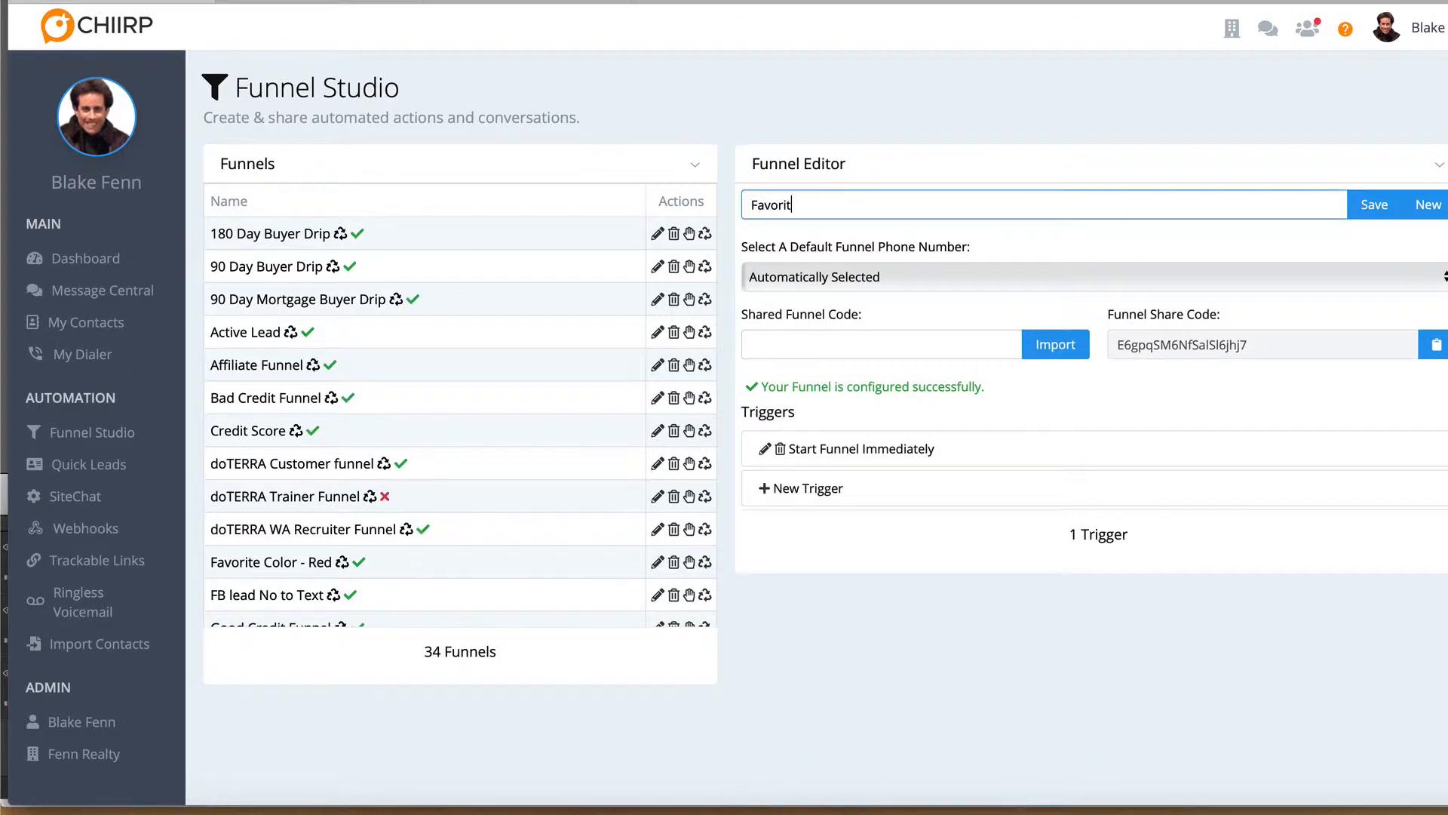
pyautogui.write('orite Color - Blue')
pyautogui.click(860, 451)
pyautogui.click(860, 451)
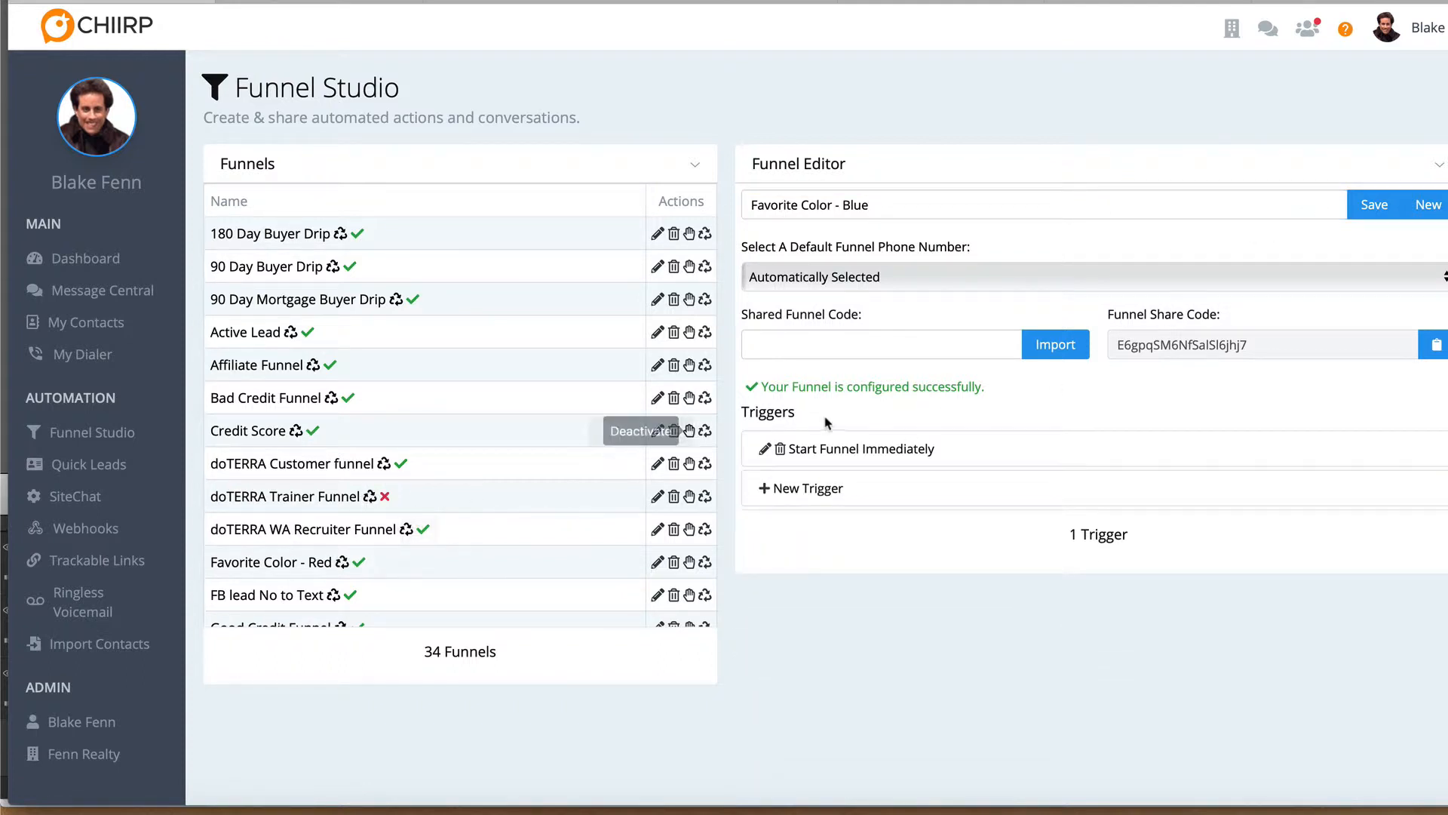
pyautogui.click(860, 453)
pyautogui.click(854, 572)
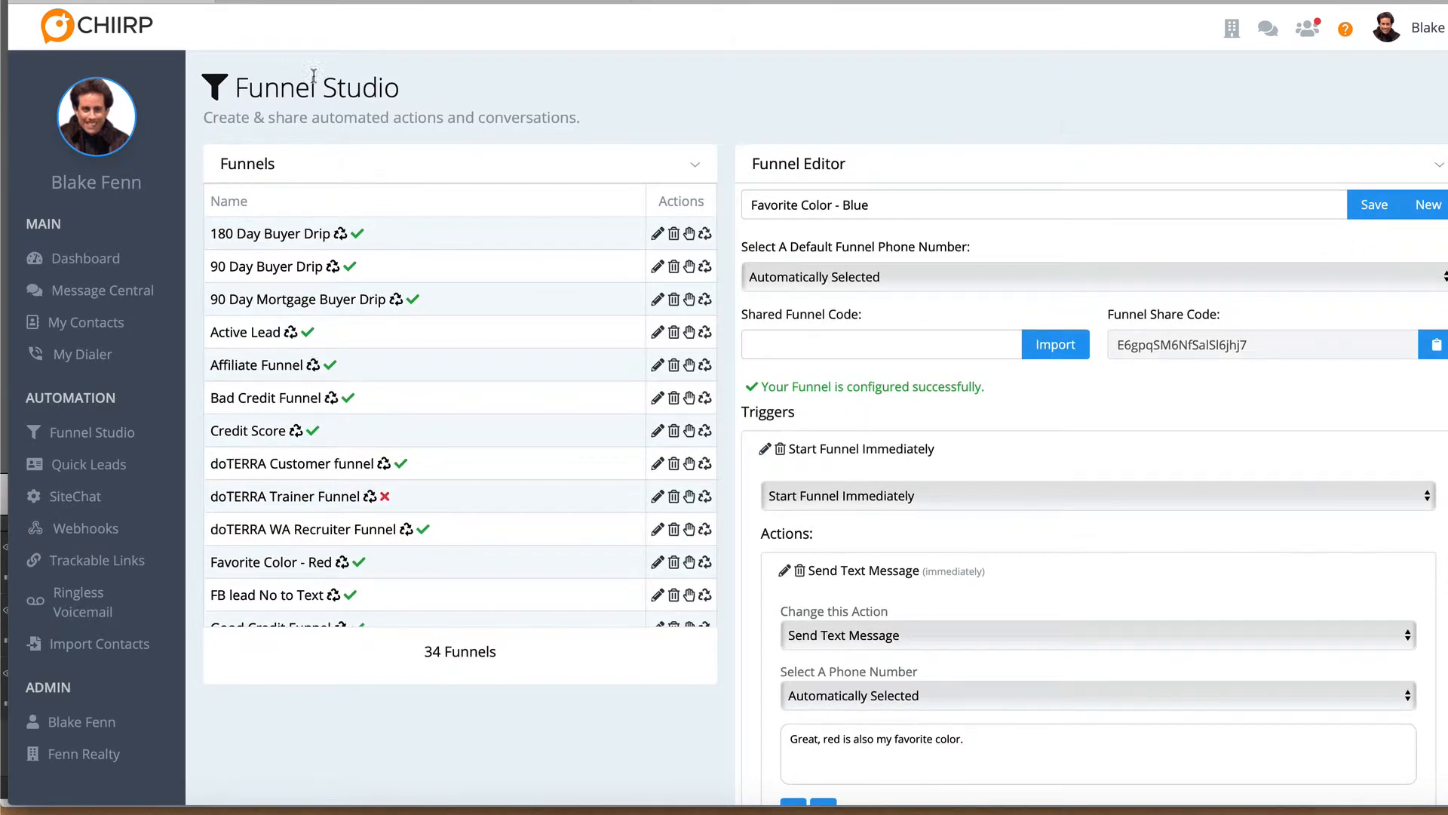
pyautogui.tripleClick(986, 212)
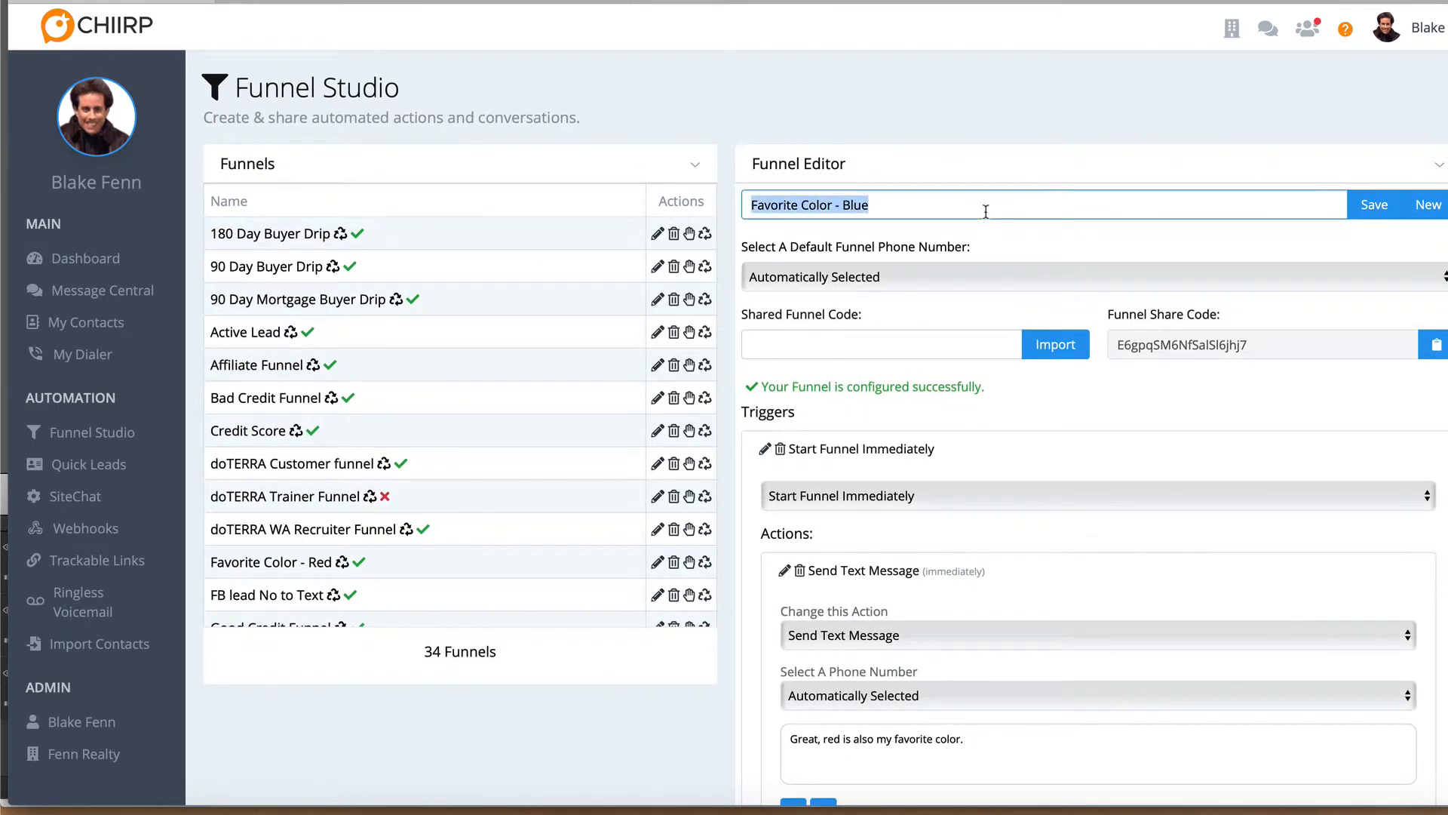
pyautogui.press('BackSpace')
# Start a blank funnel and create it with the name "Favorite Color - Blue"
pyautogui.click(1422, 204)
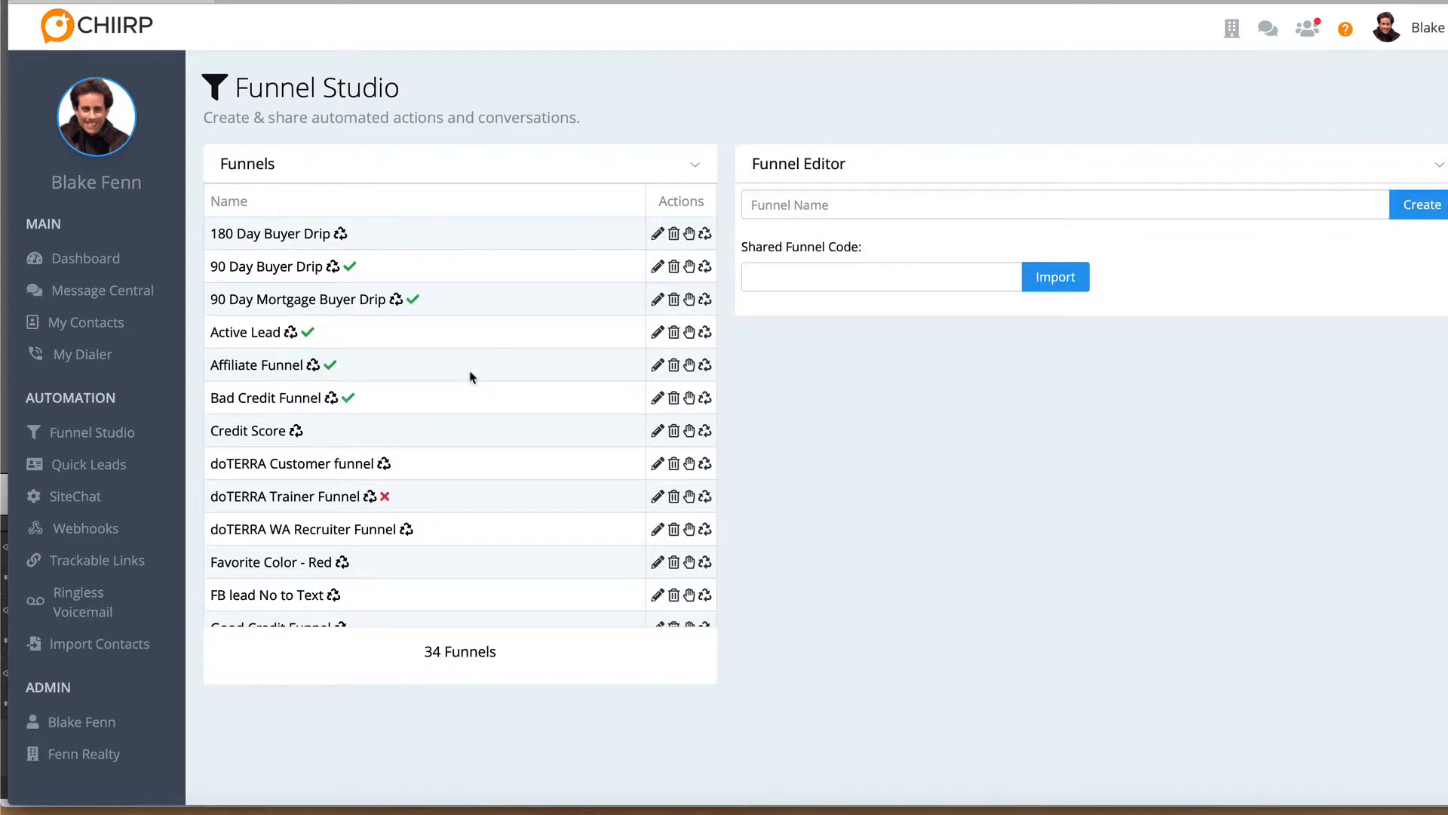
pyautogui.scroll(-1, 349, 528)
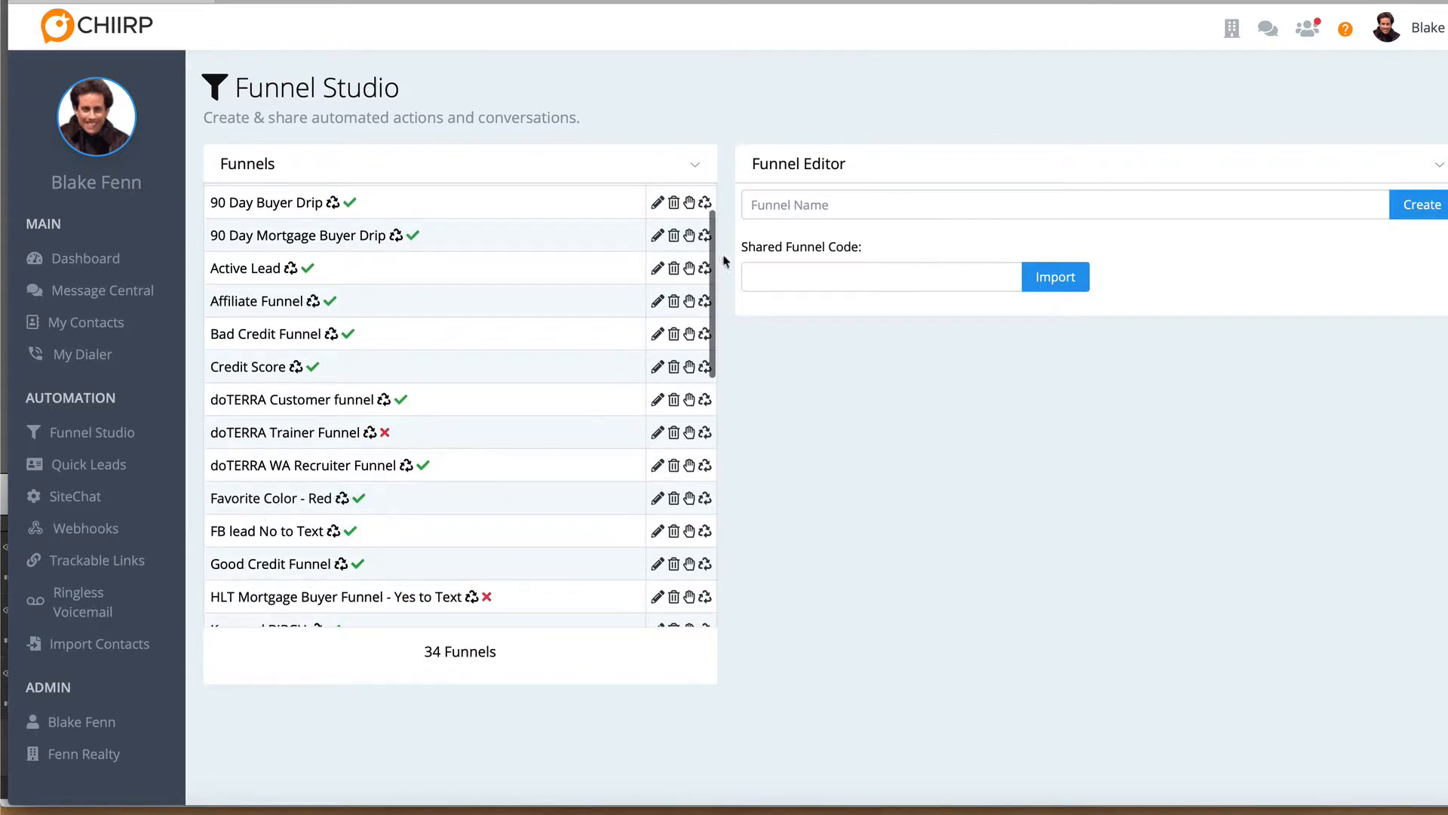
pyautogui.click(779, 204)
pyautogui.write('Favorite')
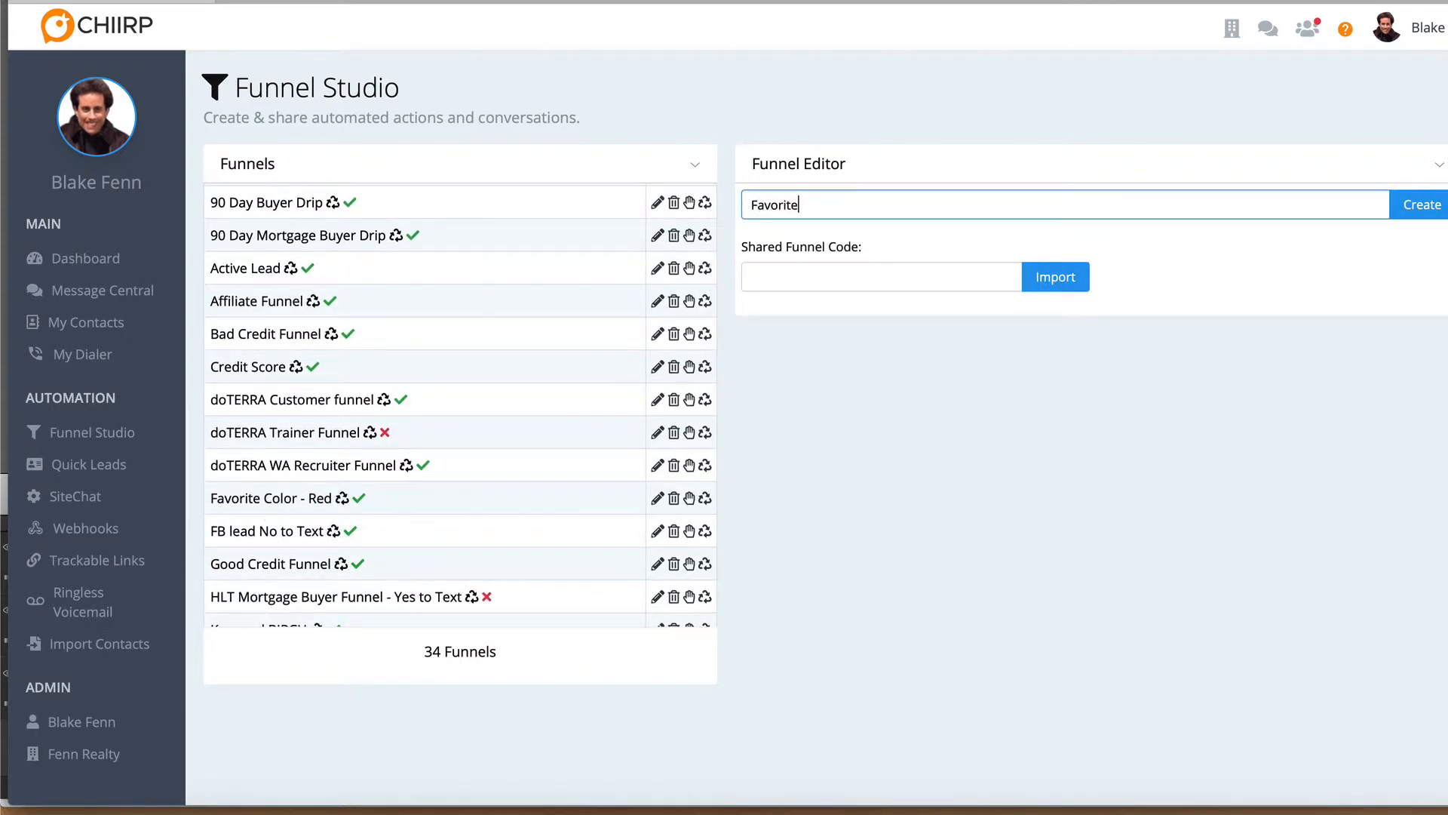
pyautogui.write(' Color - Blue')
pyautogui.click(1404, 202)
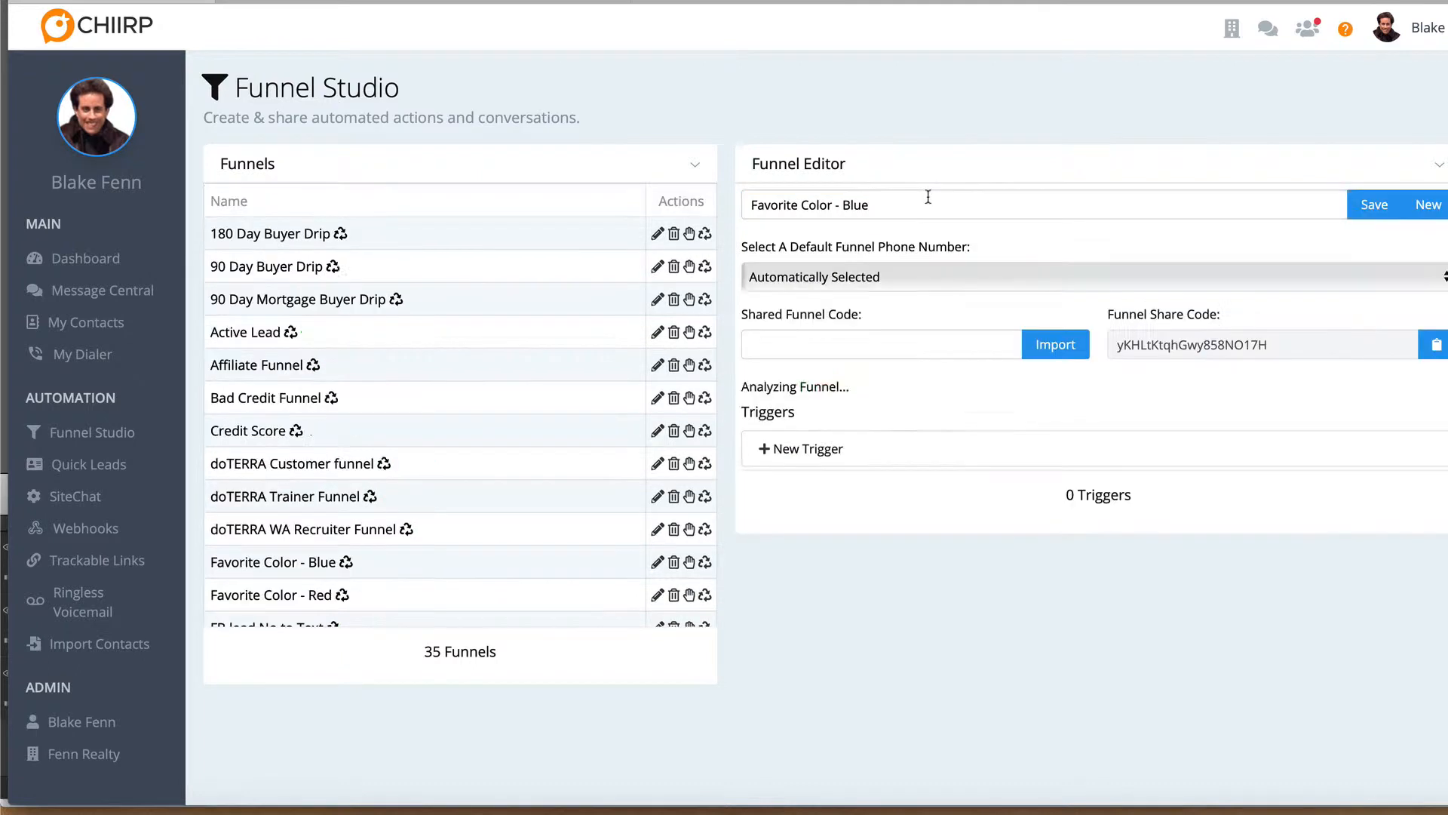
# Add a Start Funnel Immediately trigger to the blue funnel and give it a Send Text Message action
pyautogui.click(814, 451)
pyautogui.click(808, 496)
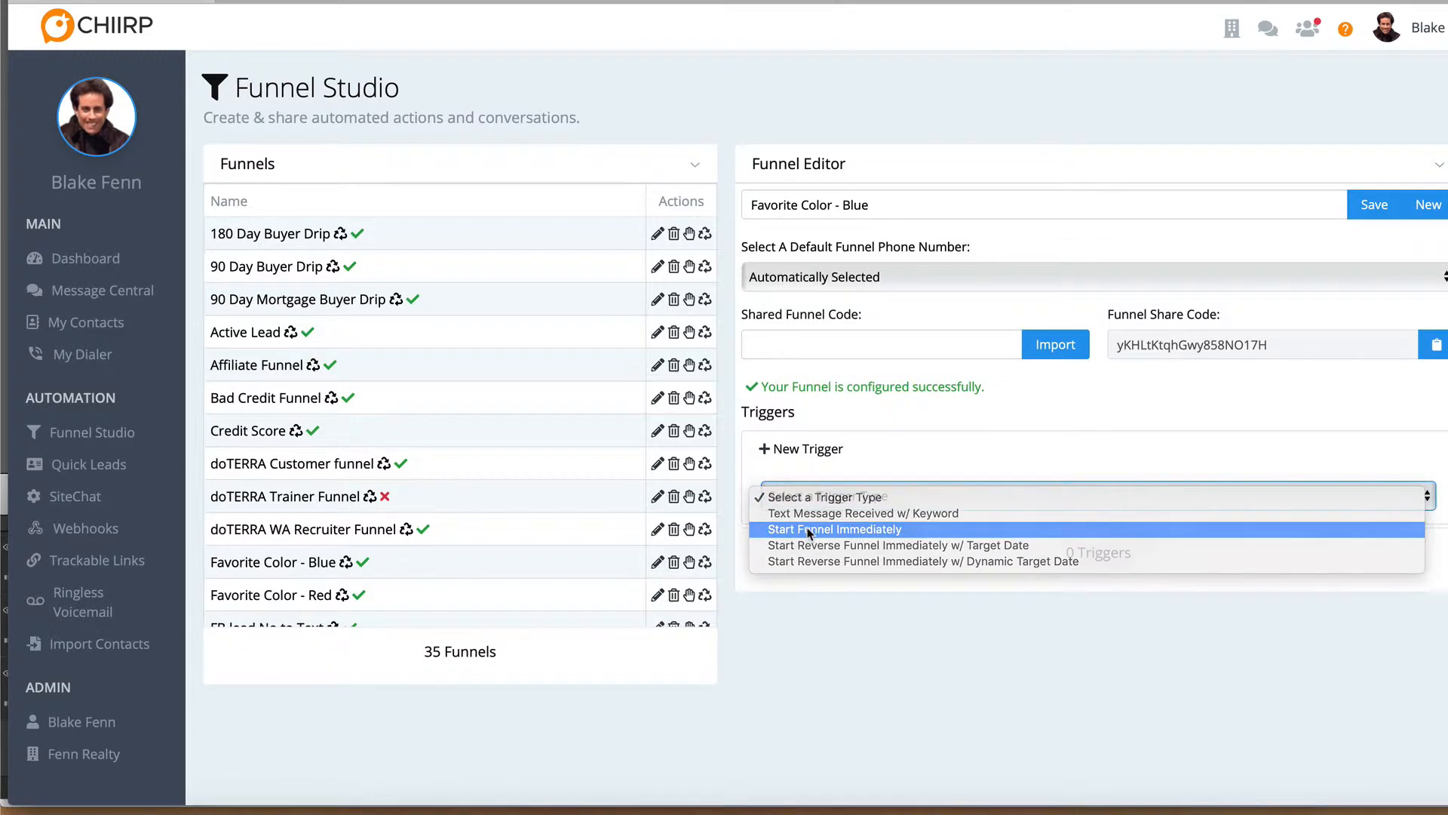
pyautogui.click(808, 530)
pyautogui.click(804, 602)
pyautogui.click(808, 669)
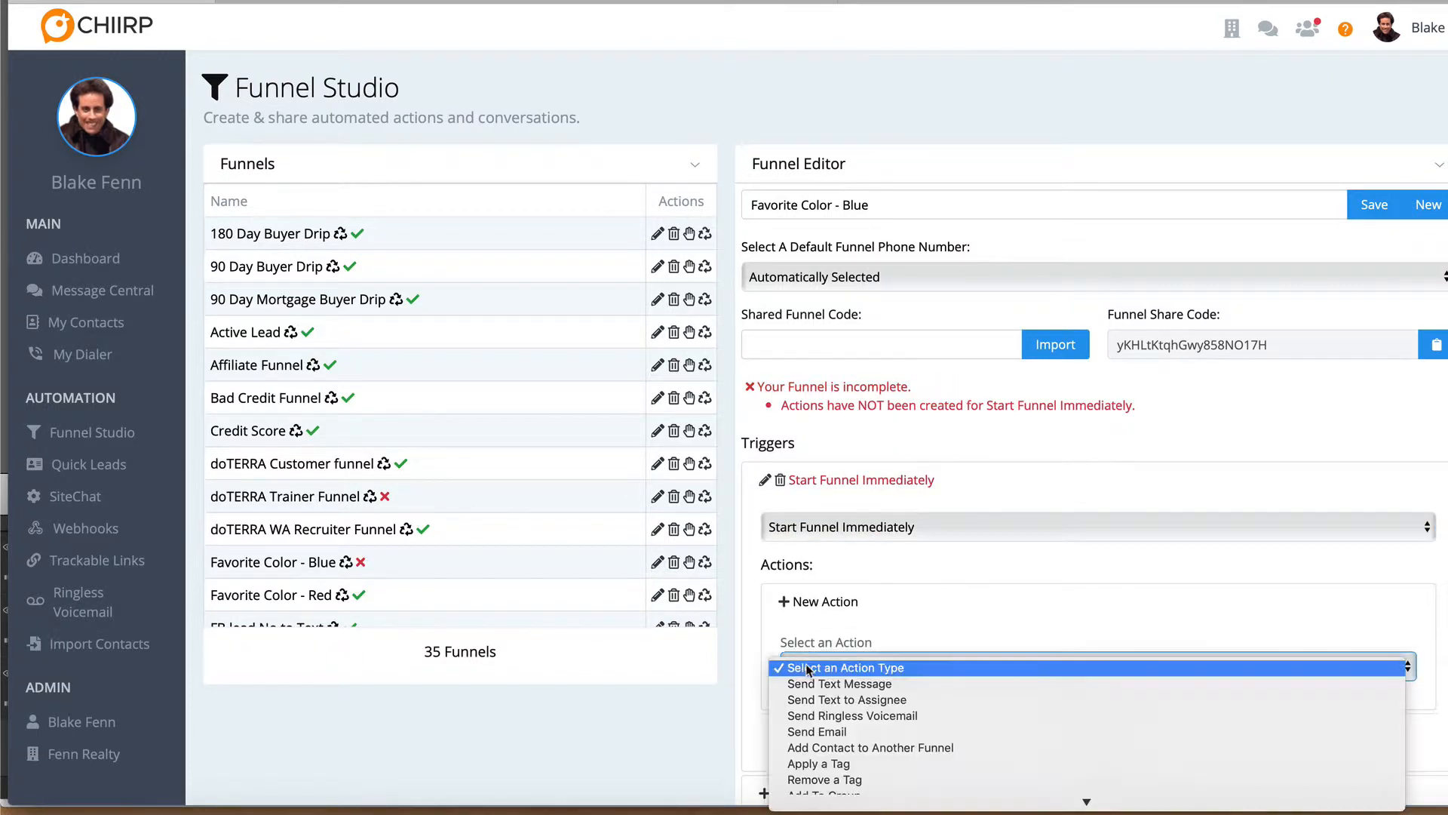
pyautogui.click(811, 683)
# Write the text message "Blue is a stupid color :)" for the blue funnel's Send Text Message action
pyautogui.scroll(-1, 811, 689)
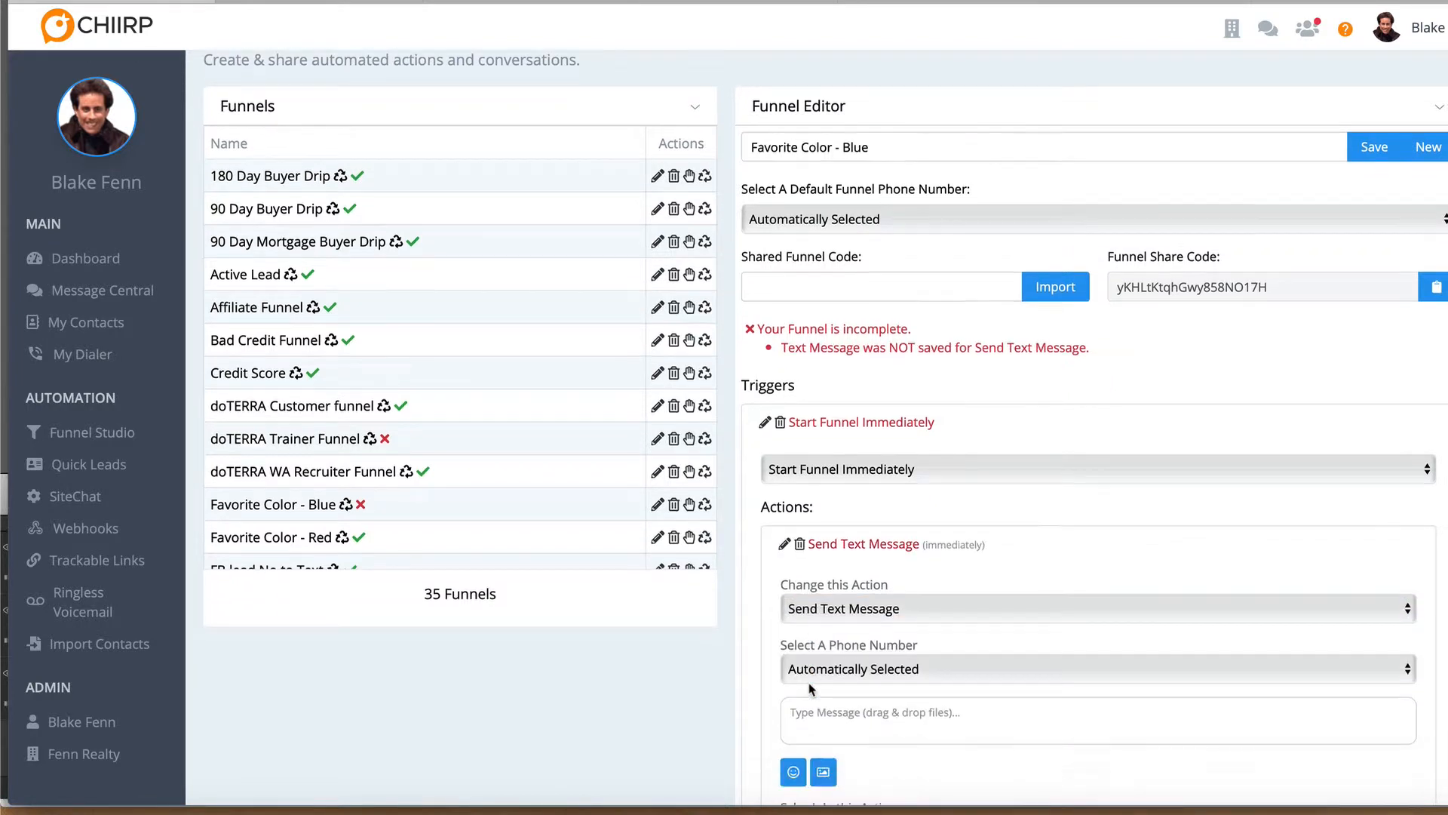
pyautogui.scroll(-2, 811, 689)
pyautogui.click(822, 571)
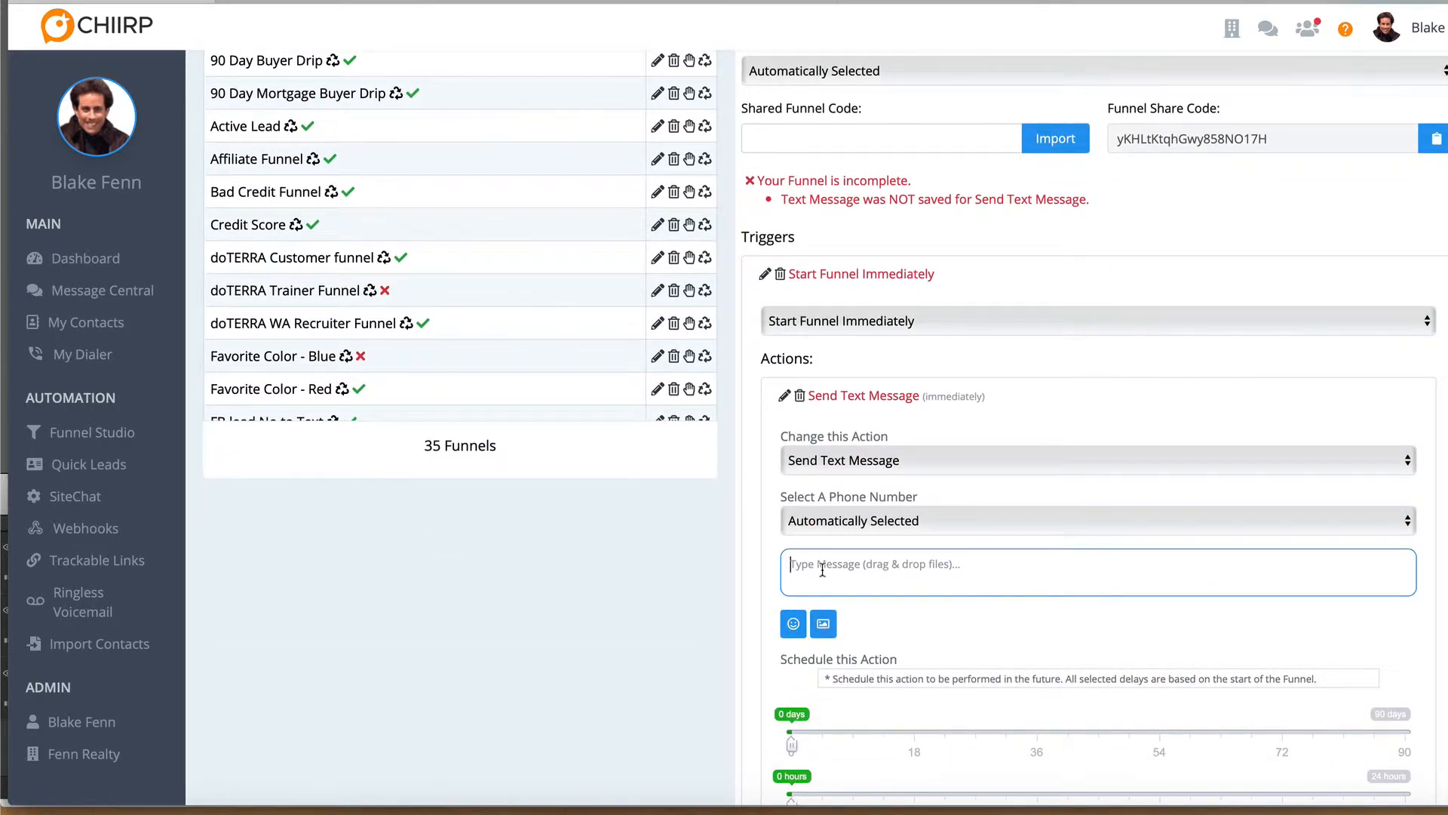
pyautogui.write('Blue is a stupid color :')
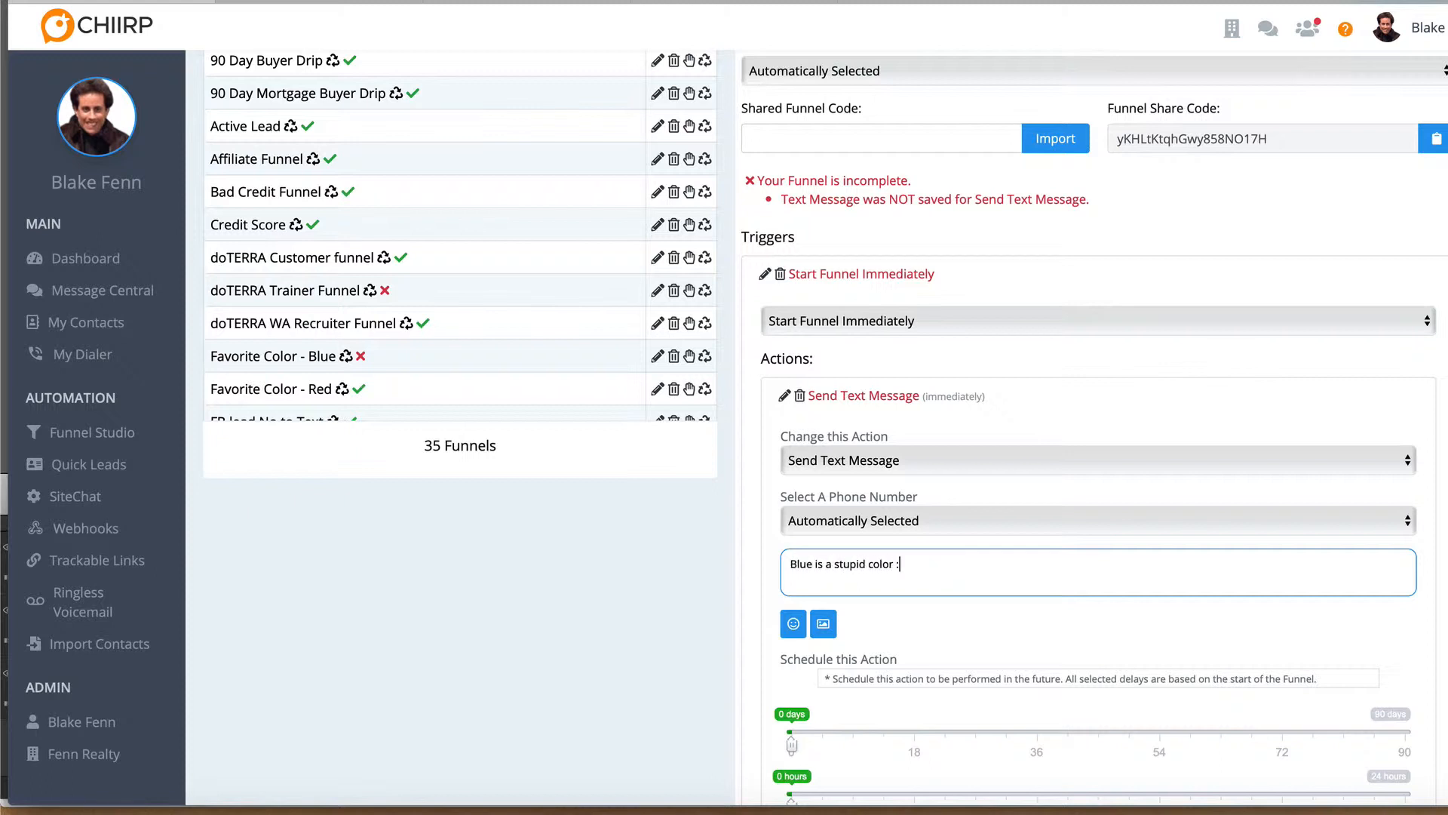
pyautogui.write(')')
# Allow the blue funnel's message from 12:00am to 12:00am and on Sunday too, and save the action and the funnel
pyautogui.scroll(-5, 800, 596)
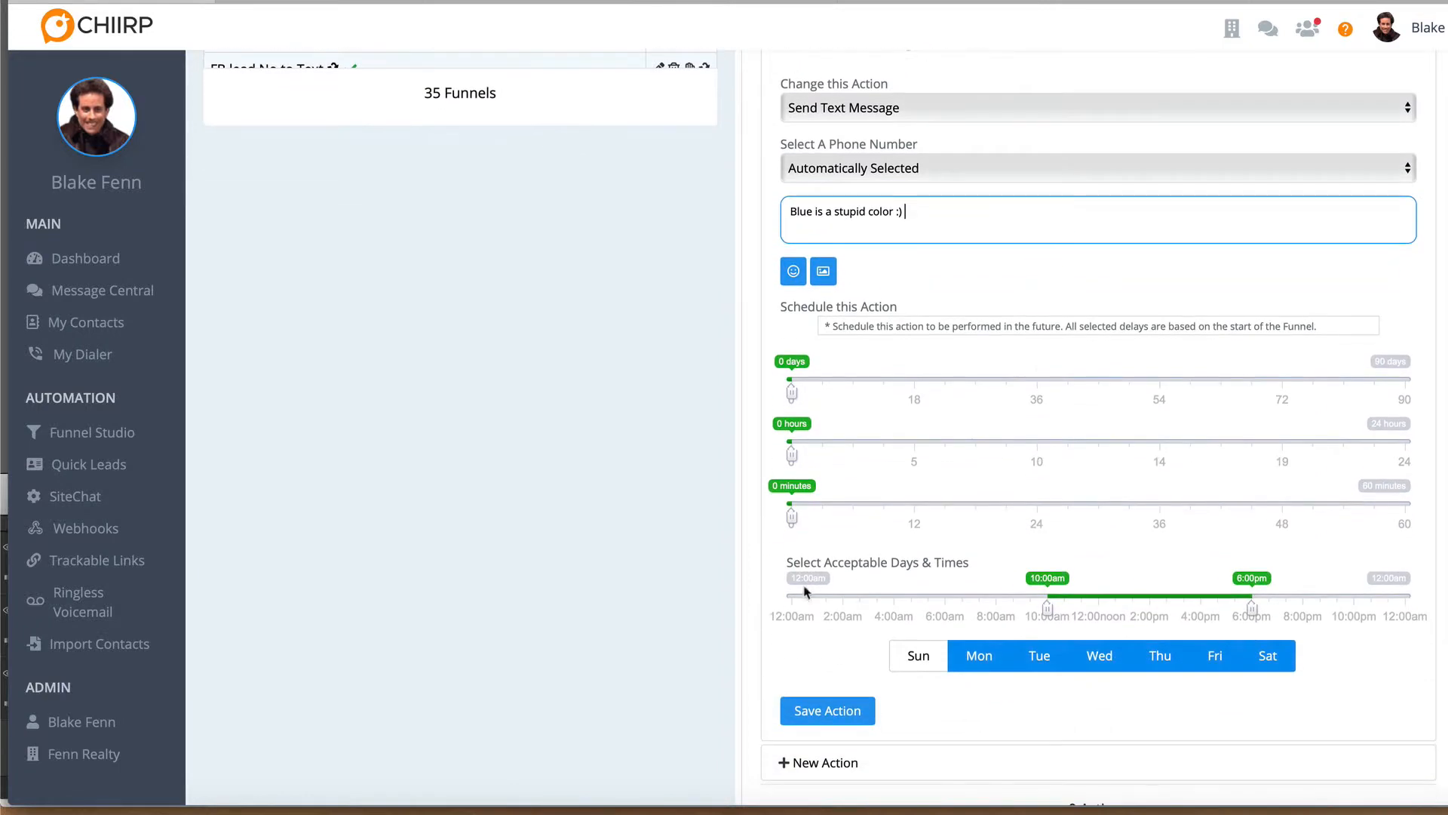
pyautogui.click(794, 596)
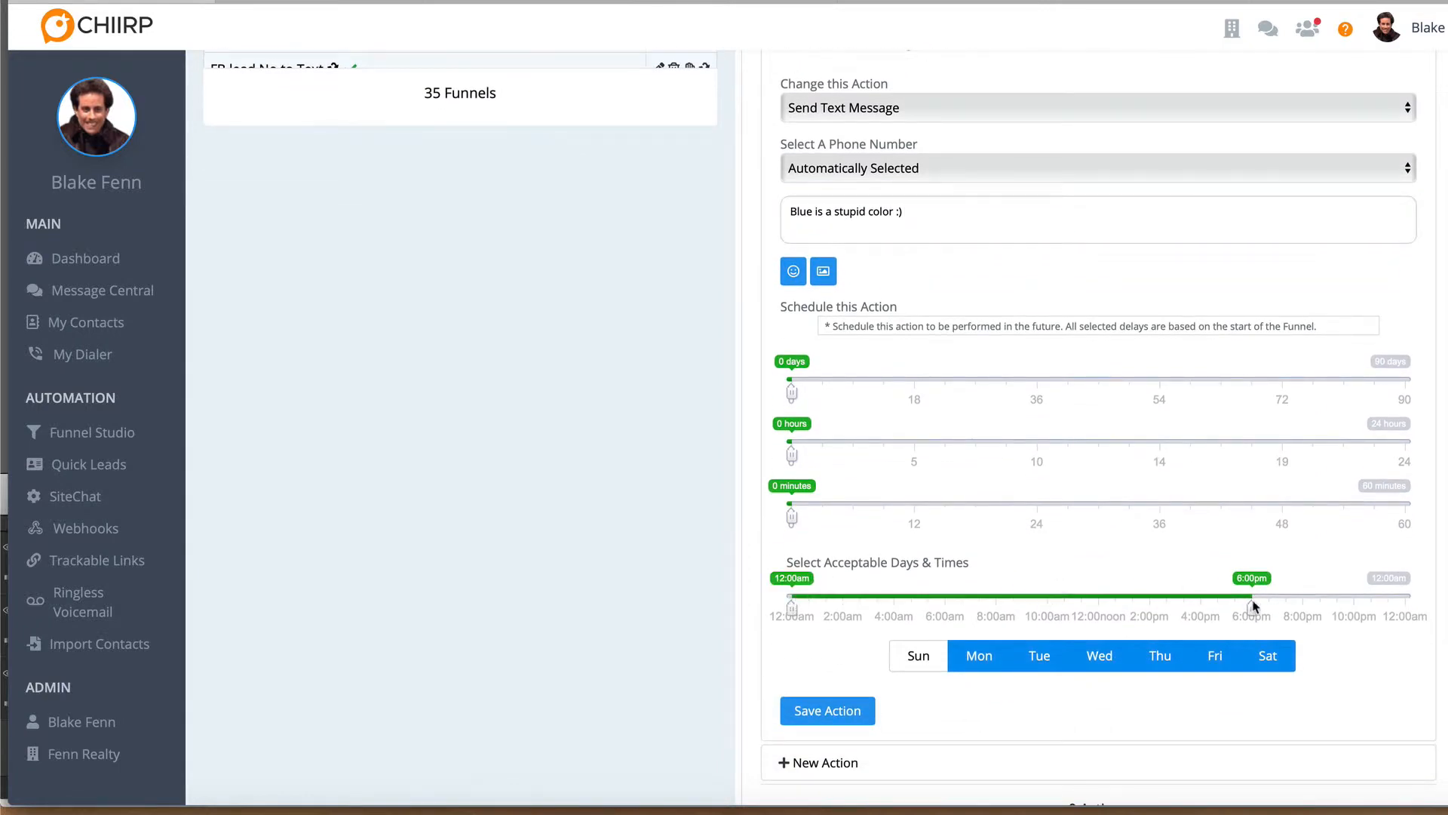
pyautogui.click(1408, 596)
pyautogui.click(917, 655)
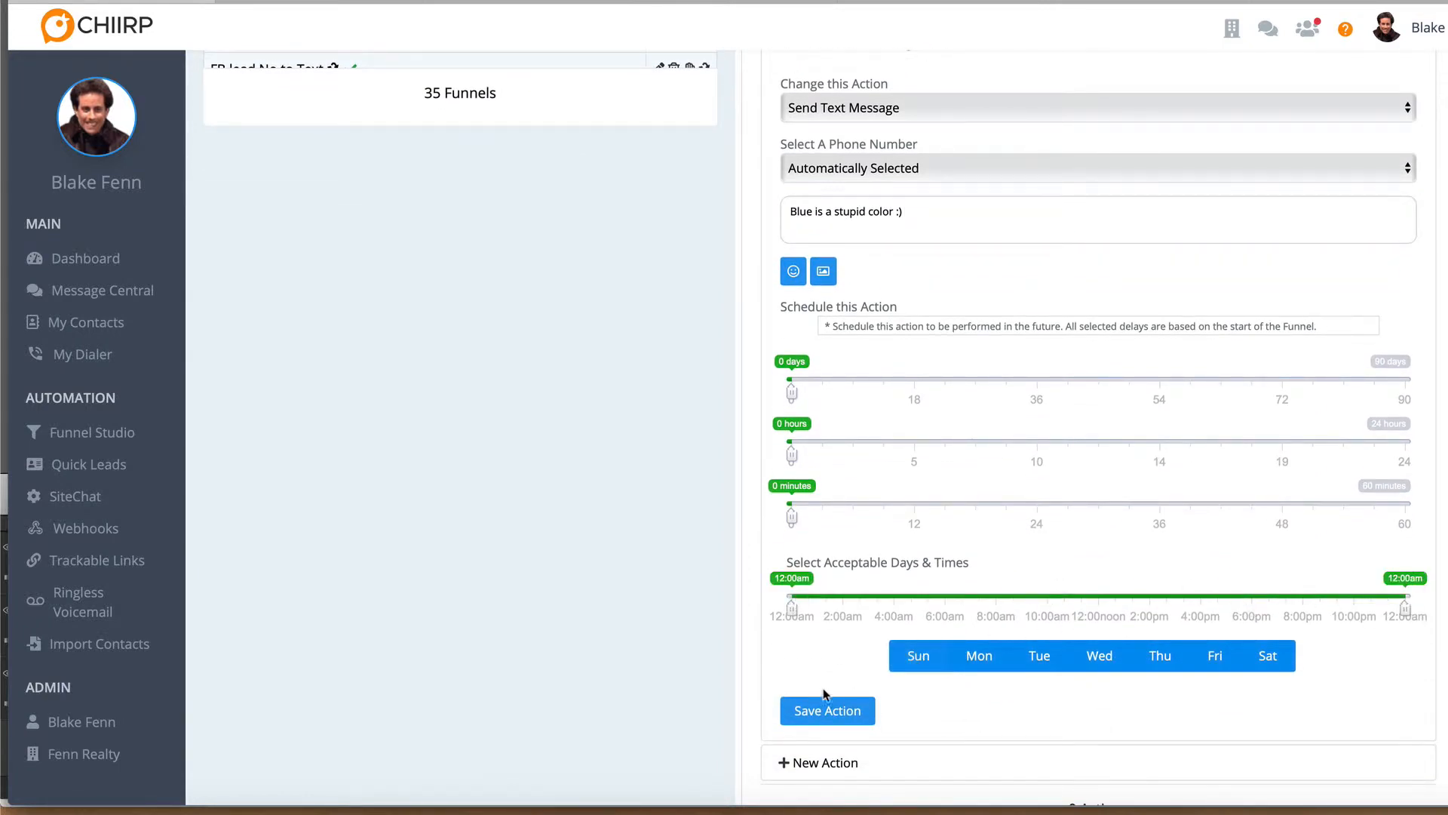
pyautogui.click(807, 706)
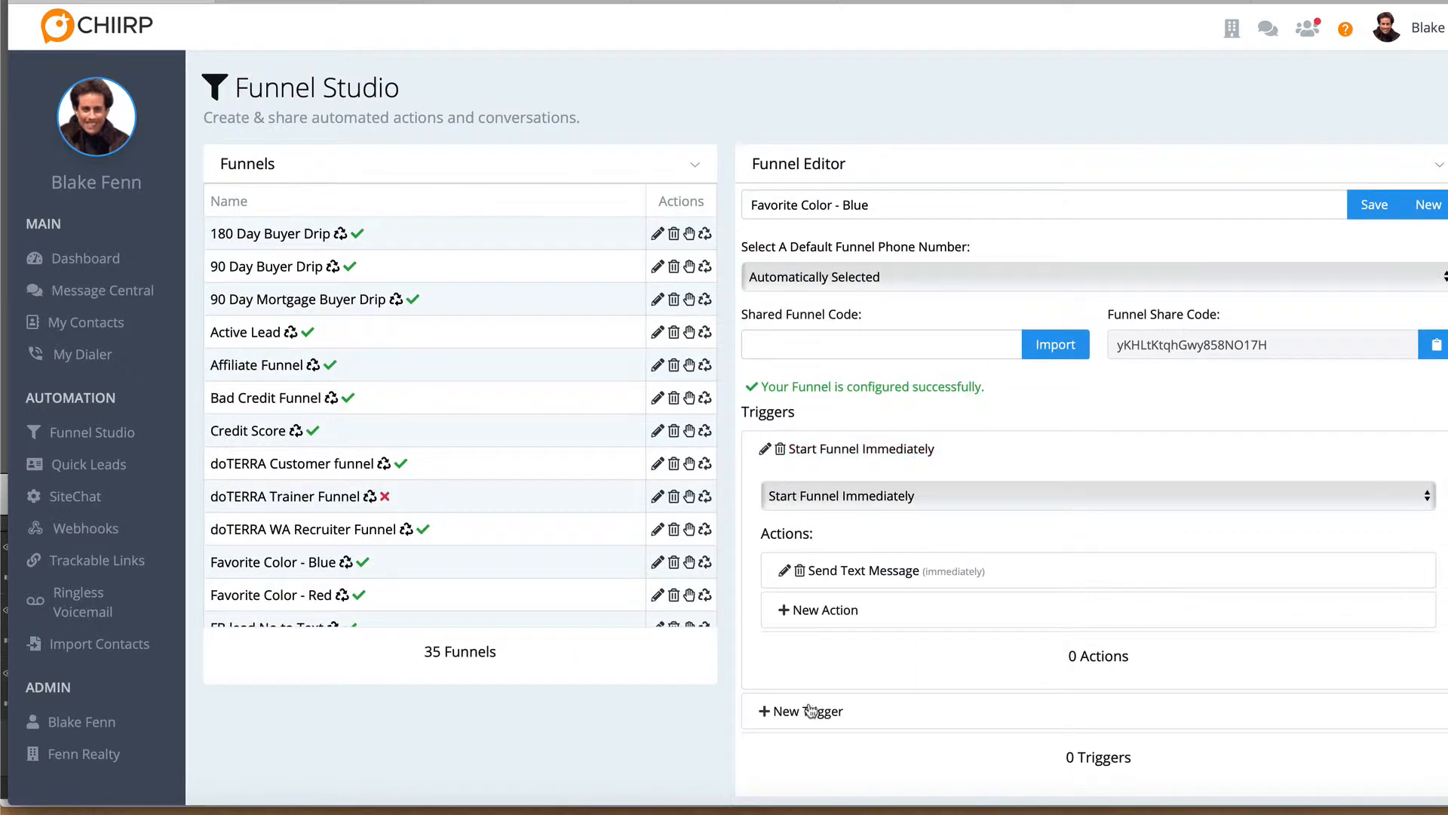
pyautogui.click(1371, 219)
# Start a blank funnel and create it with the name "Favorite Color - Yellow"
pyautogui.click(1429, 205)
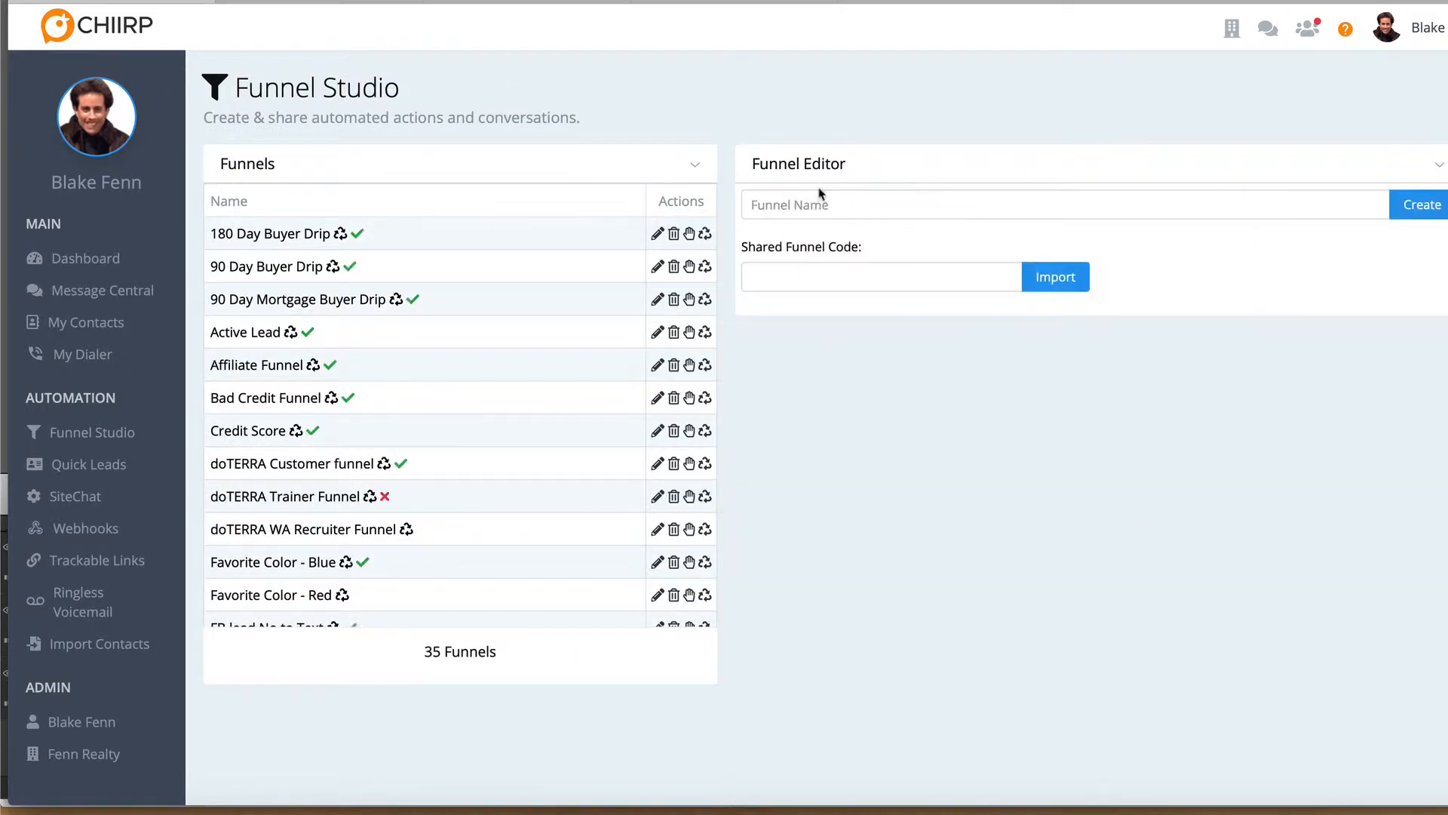
pyautogui.click(807, 202)
pyautogui.write('Favorite Co')
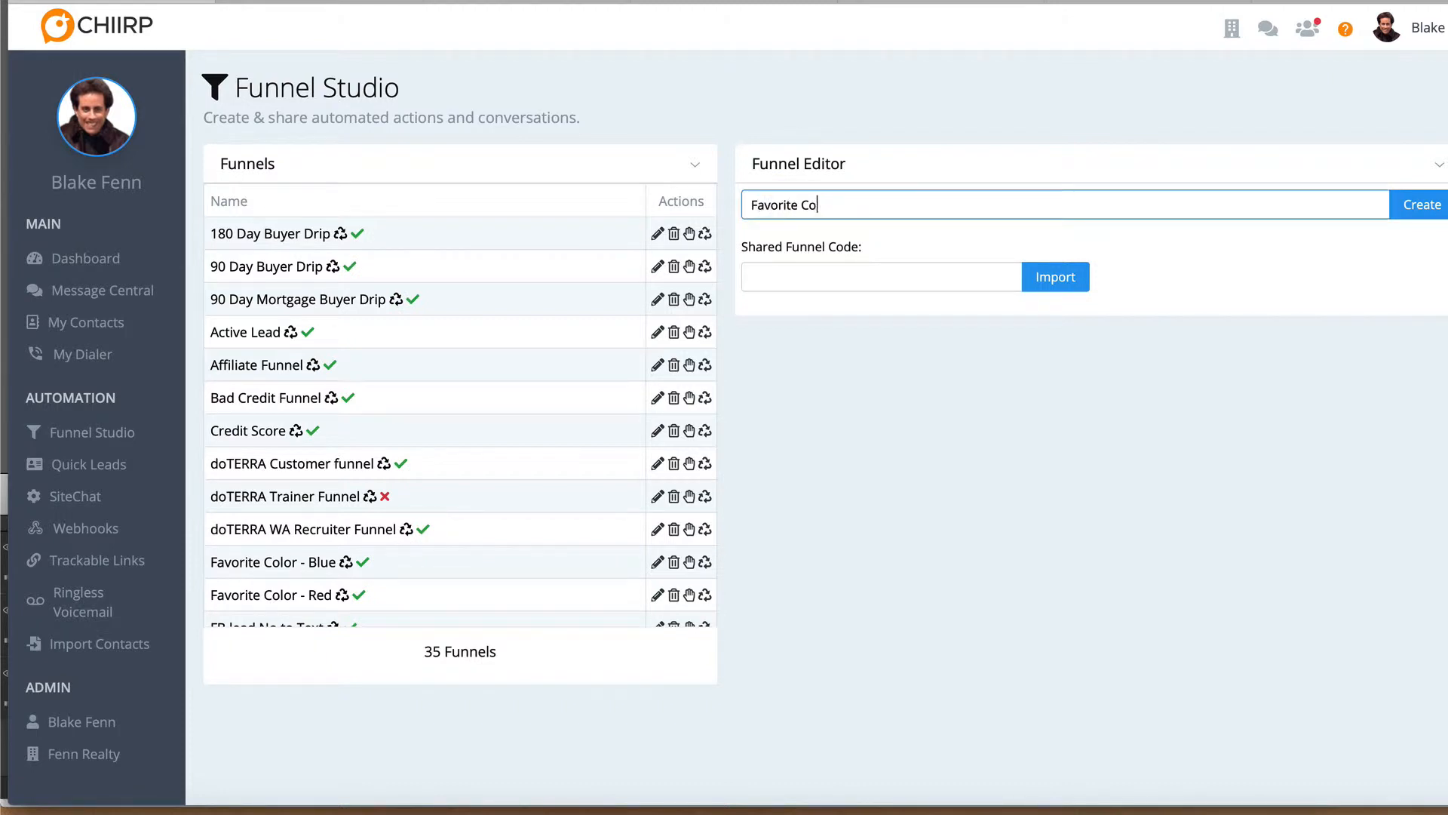
pyautogui.write('lor - Yellow')
pyautogui.click(1422, 204)
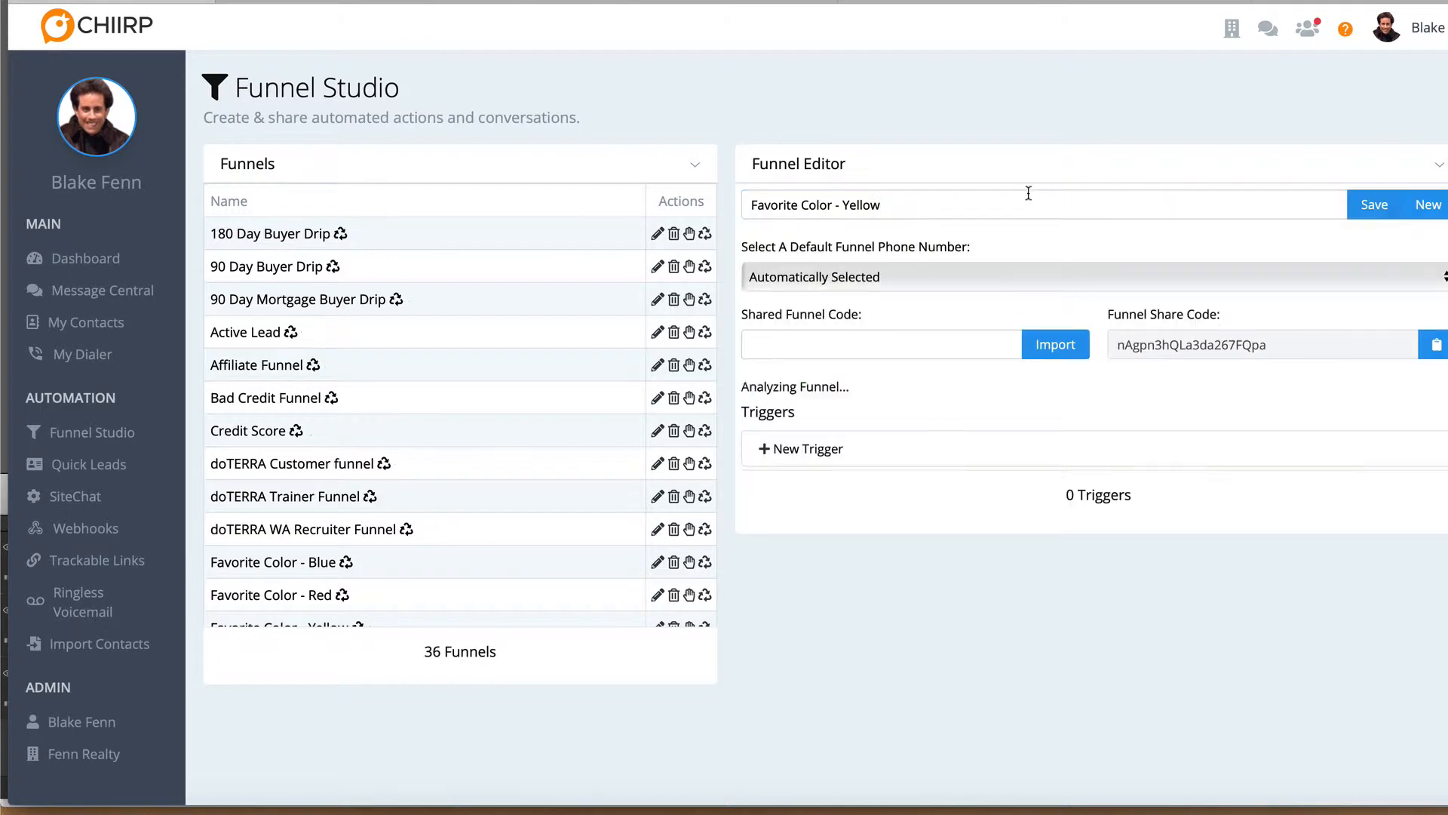
# Add a Start Funnel Immediately trigger to the yellow funnel and give it a Send Text Message action
pyautogui.click(811, 450)
pyautogui.click(809, 499)
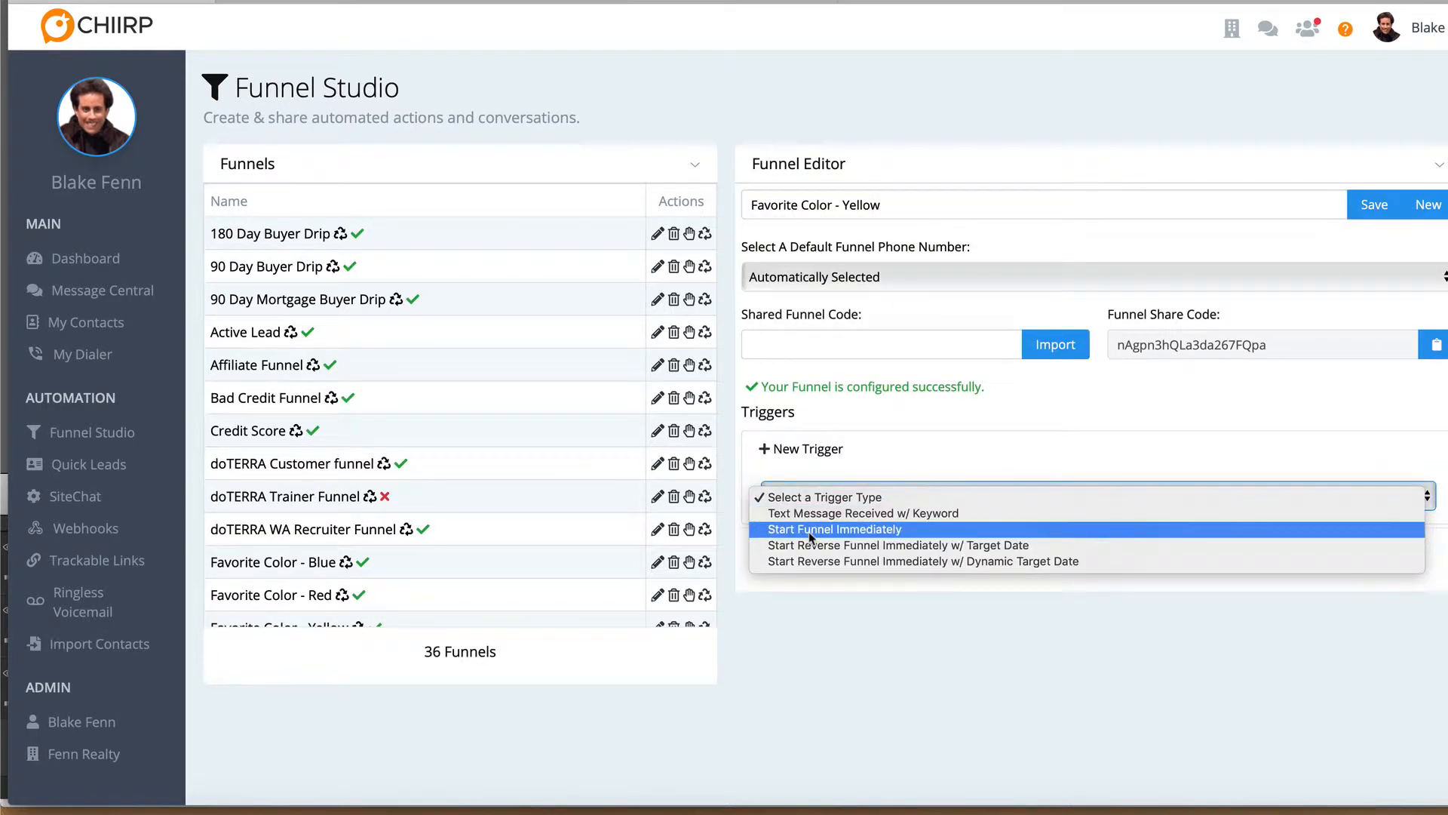
pyautogui.click(811, 529)
pyautogui.click(813, 603)
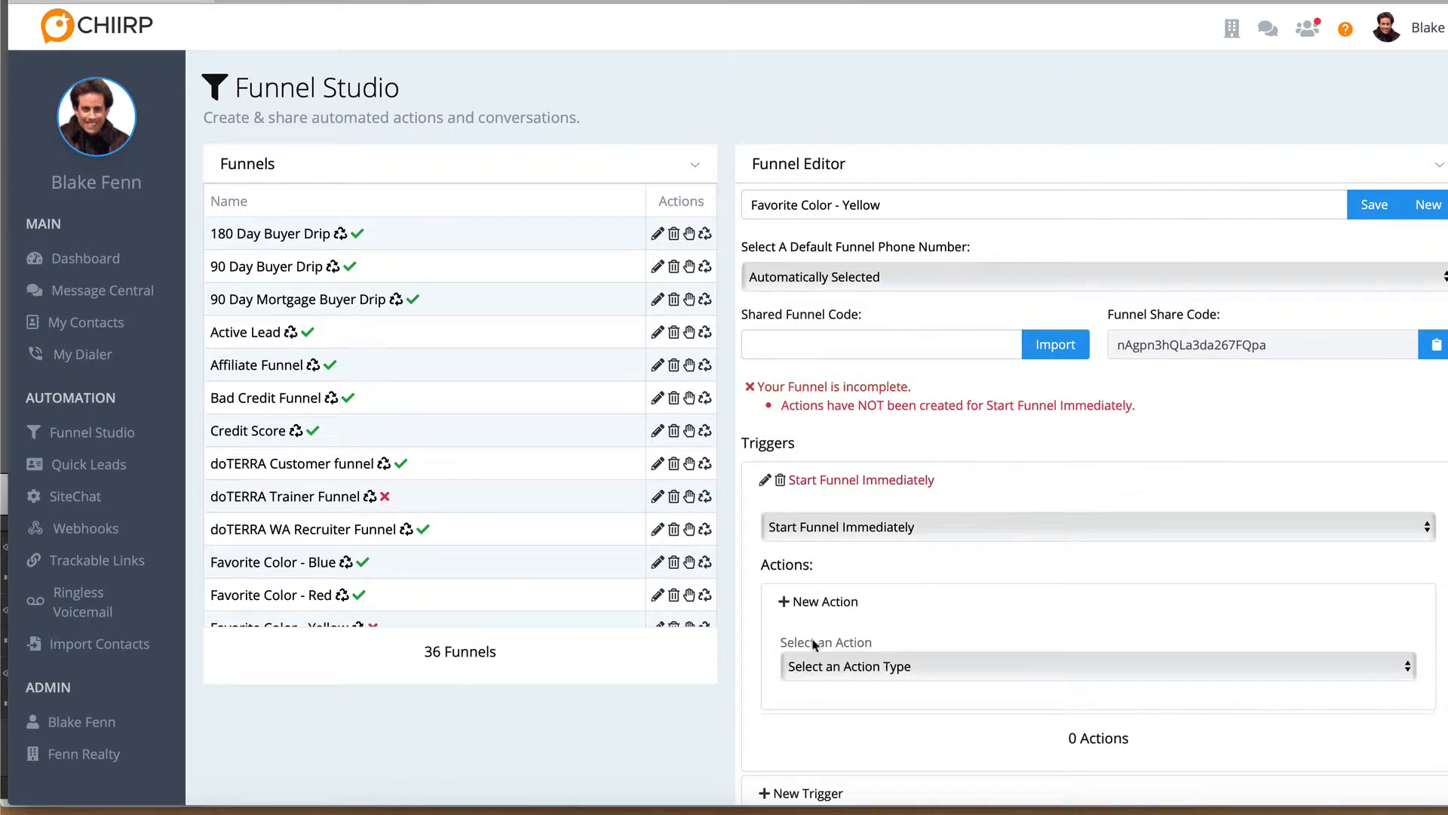
pyautogui.click(814, 668)
pyautogui.click(815, 684)
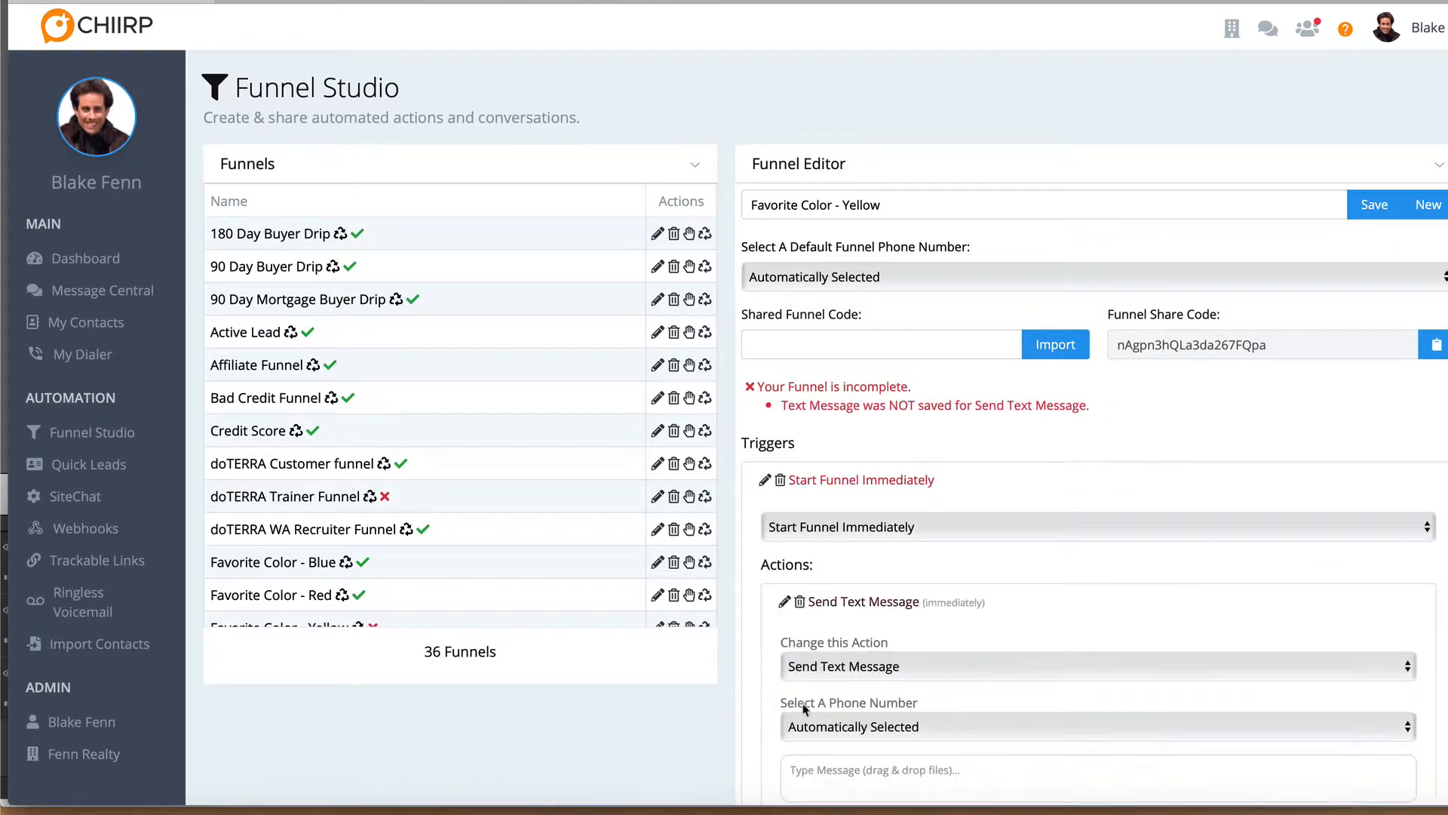
# Write the text message "I like yellow, but red is better" for the yellow funnel's Send Text Message action
pyautogui.scroll(-3, 806, 728)
pyautogui.click(812, 652)
pyautogui.write('I like yellow, but red is better')
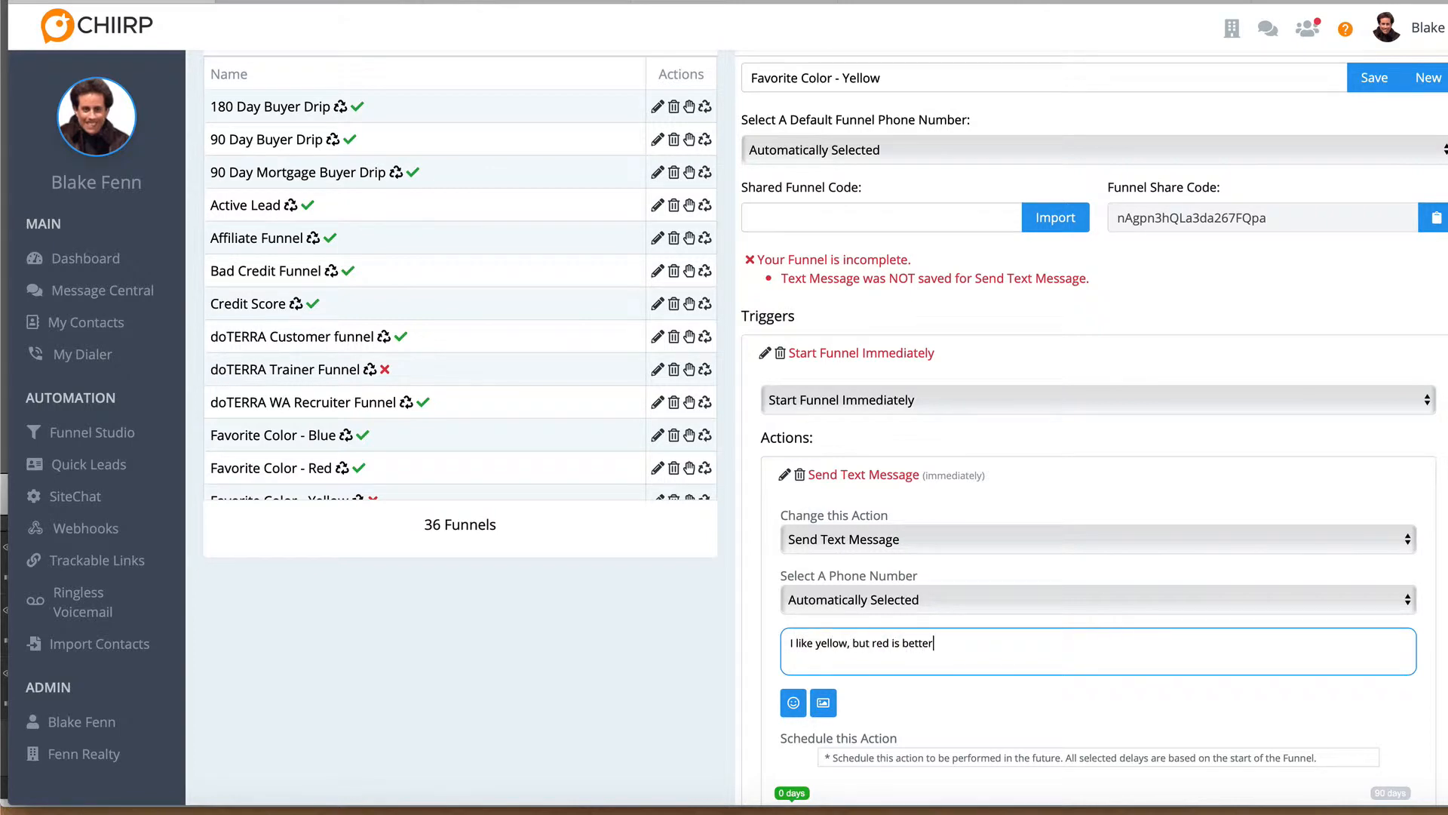
# Allow the yellow funnel's message at all hours from 12:00am to 12:00am, and save the action and the funnel
pyautogui.scroll(-4, 831, 622)
pyautogui.click(788, 741)
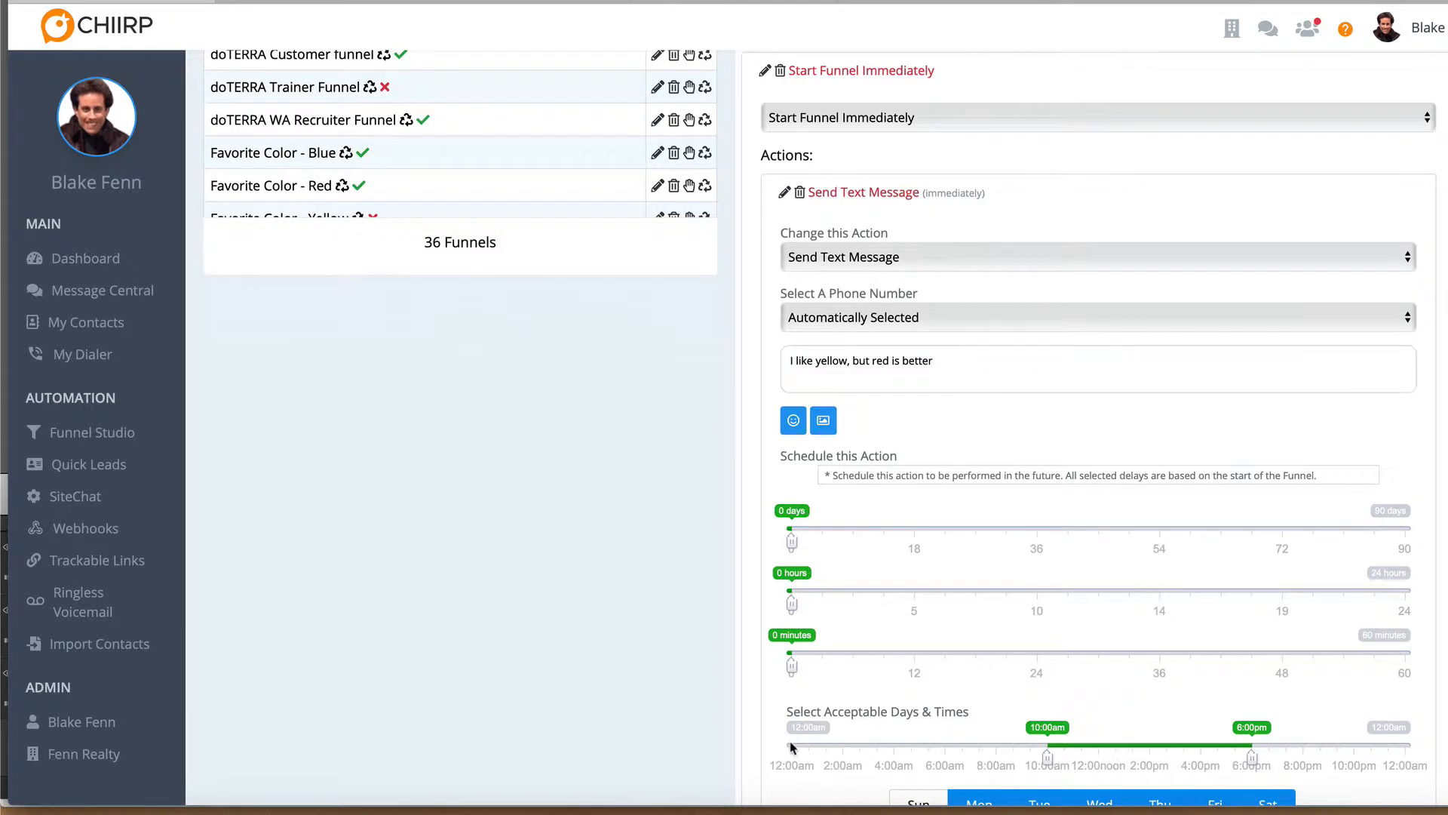
pyautogui.click(788, 747)
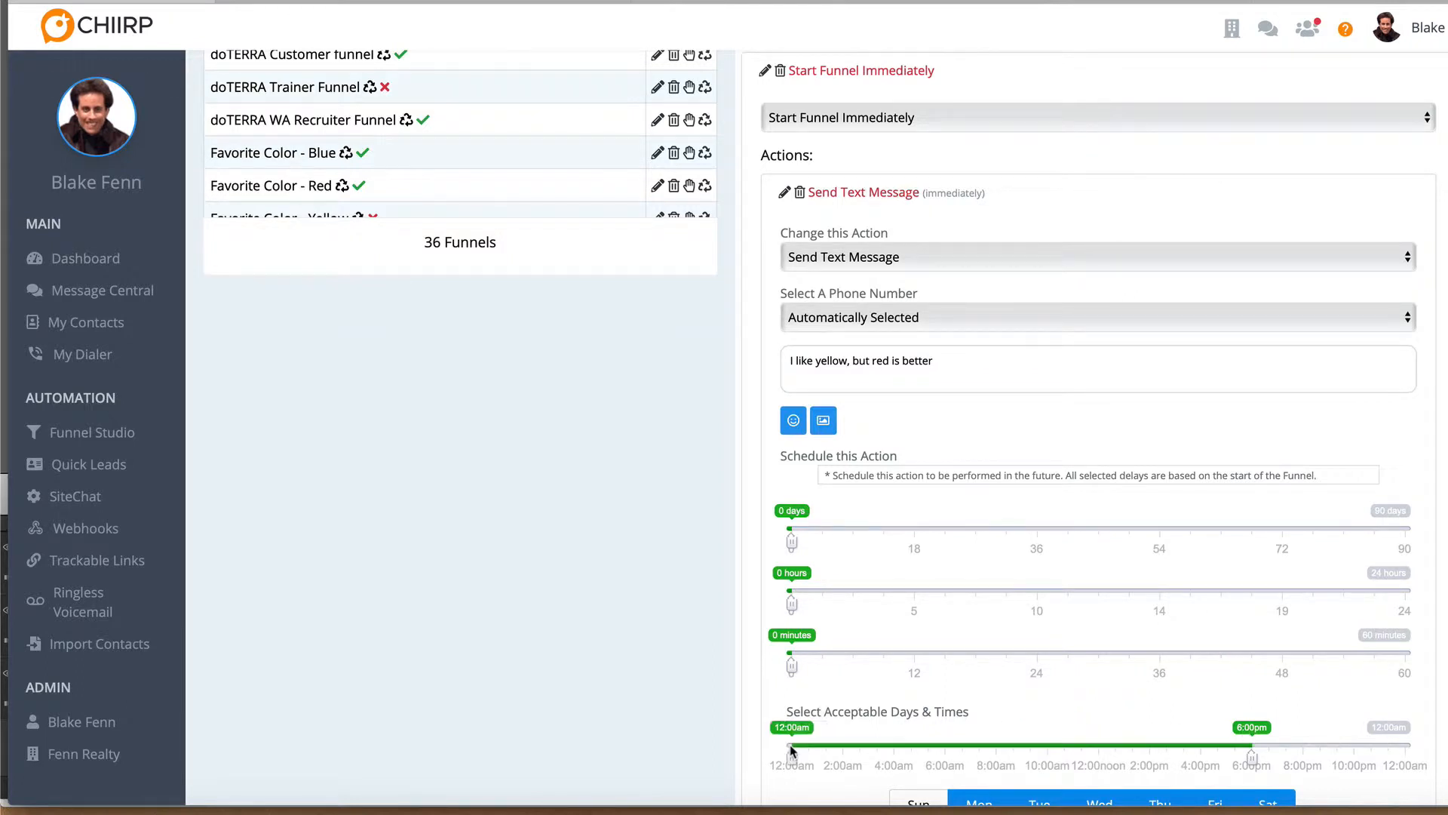
pyautogui.click(1407, 747)
pyautogui.scroll(-1, 1409, 749)
pyautogui.scroll(-2, 1408, 749)
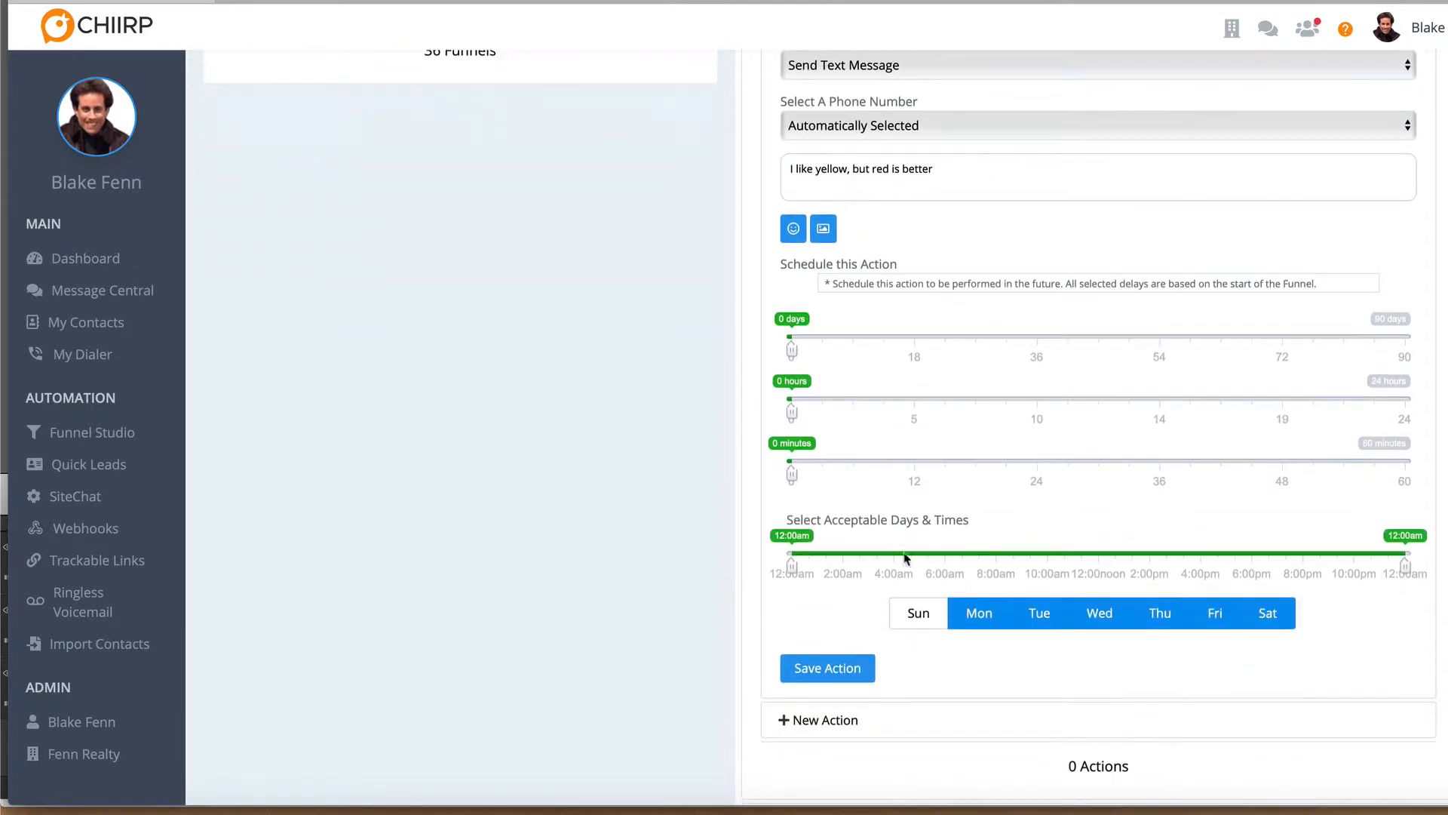
pyautogui.click(819, 674)
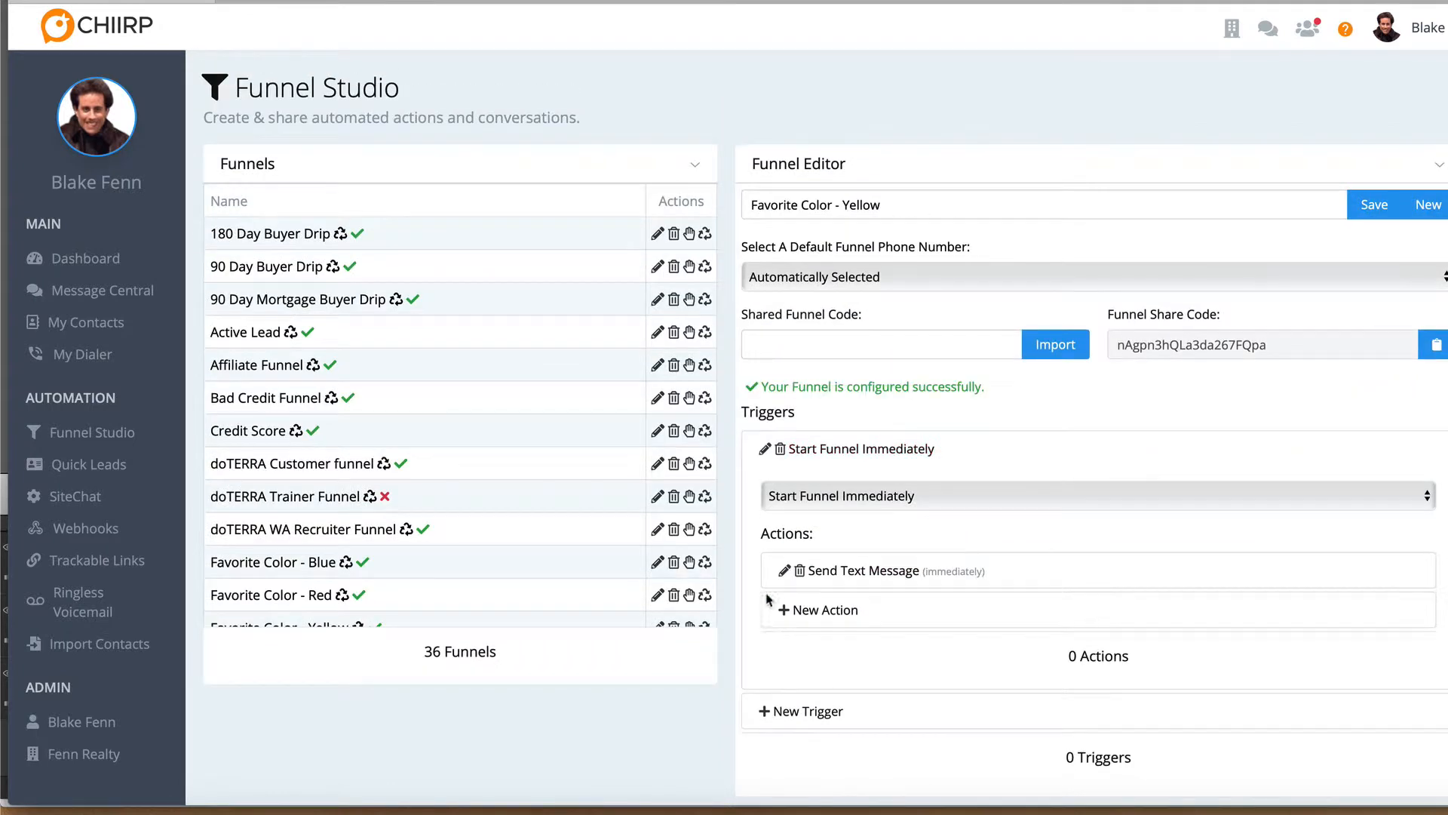
pyautogui.scroll(-1, 321, 521)
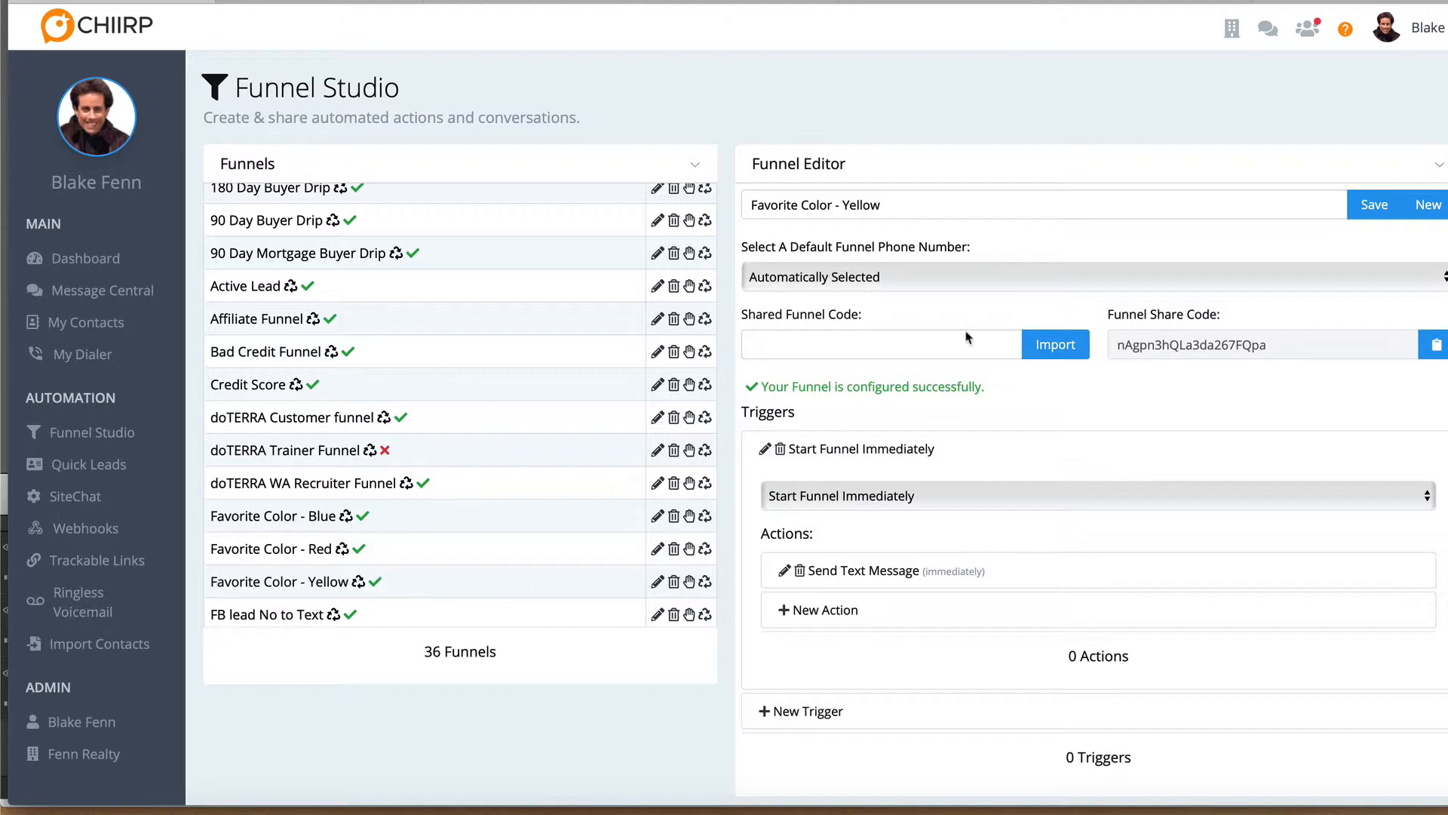
pyautogui.click(1375, 212)
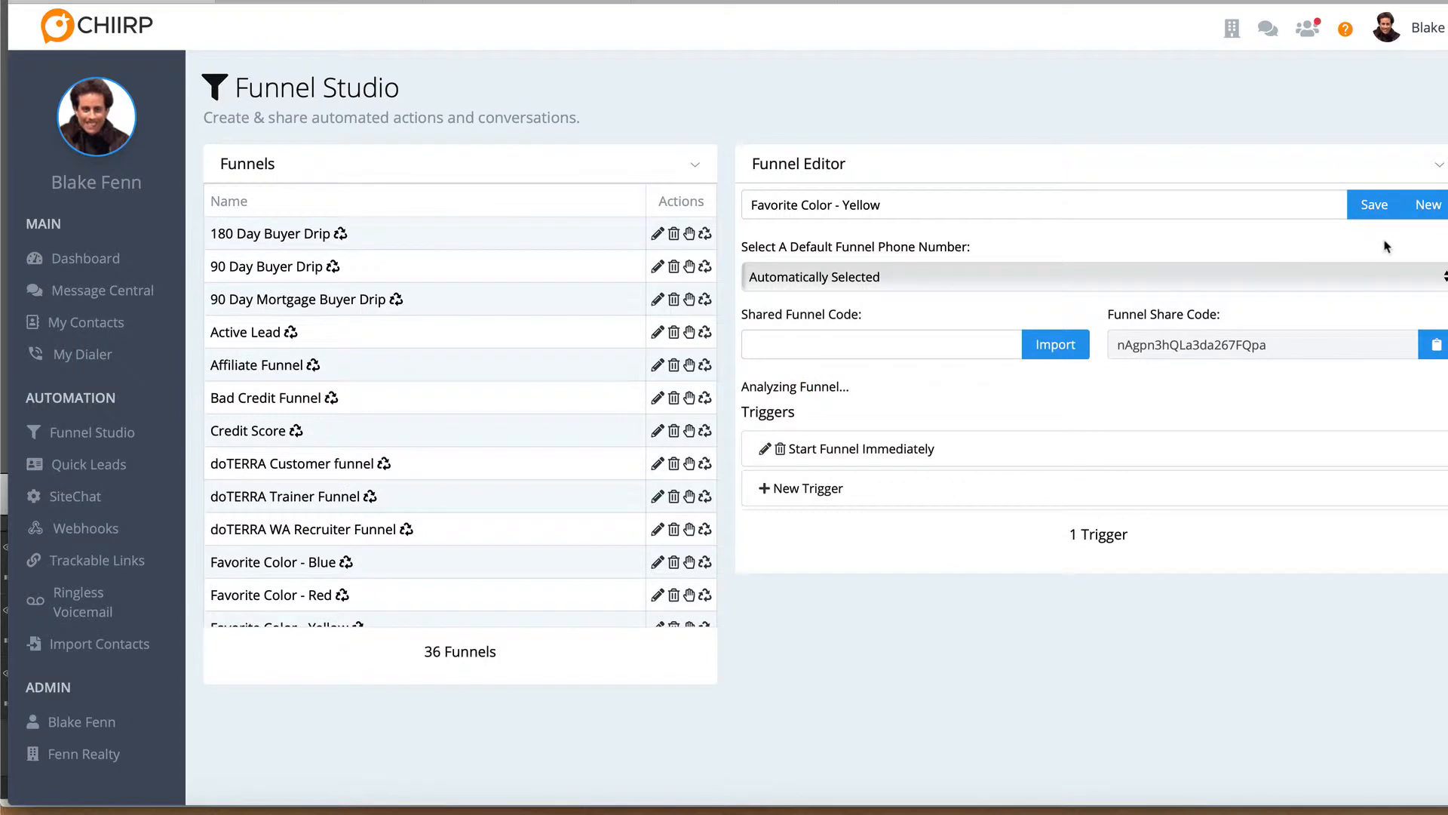
# Start a blank funnel and create it with the name "What is your favorite color?"
pyautogui.click(1433, 213)
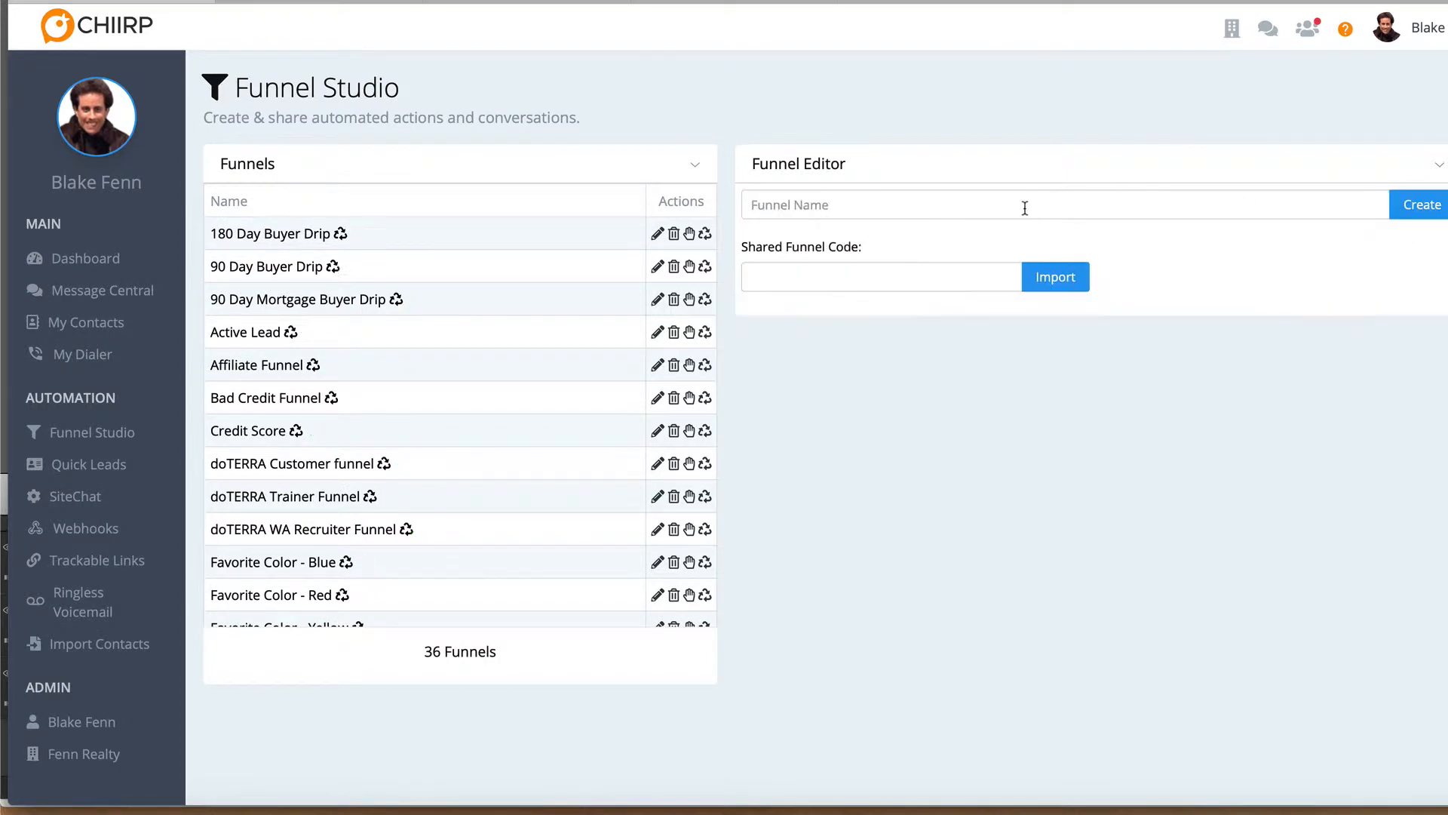
pyautogui.click(827, 202)
pyautogui.write('What is your favo')
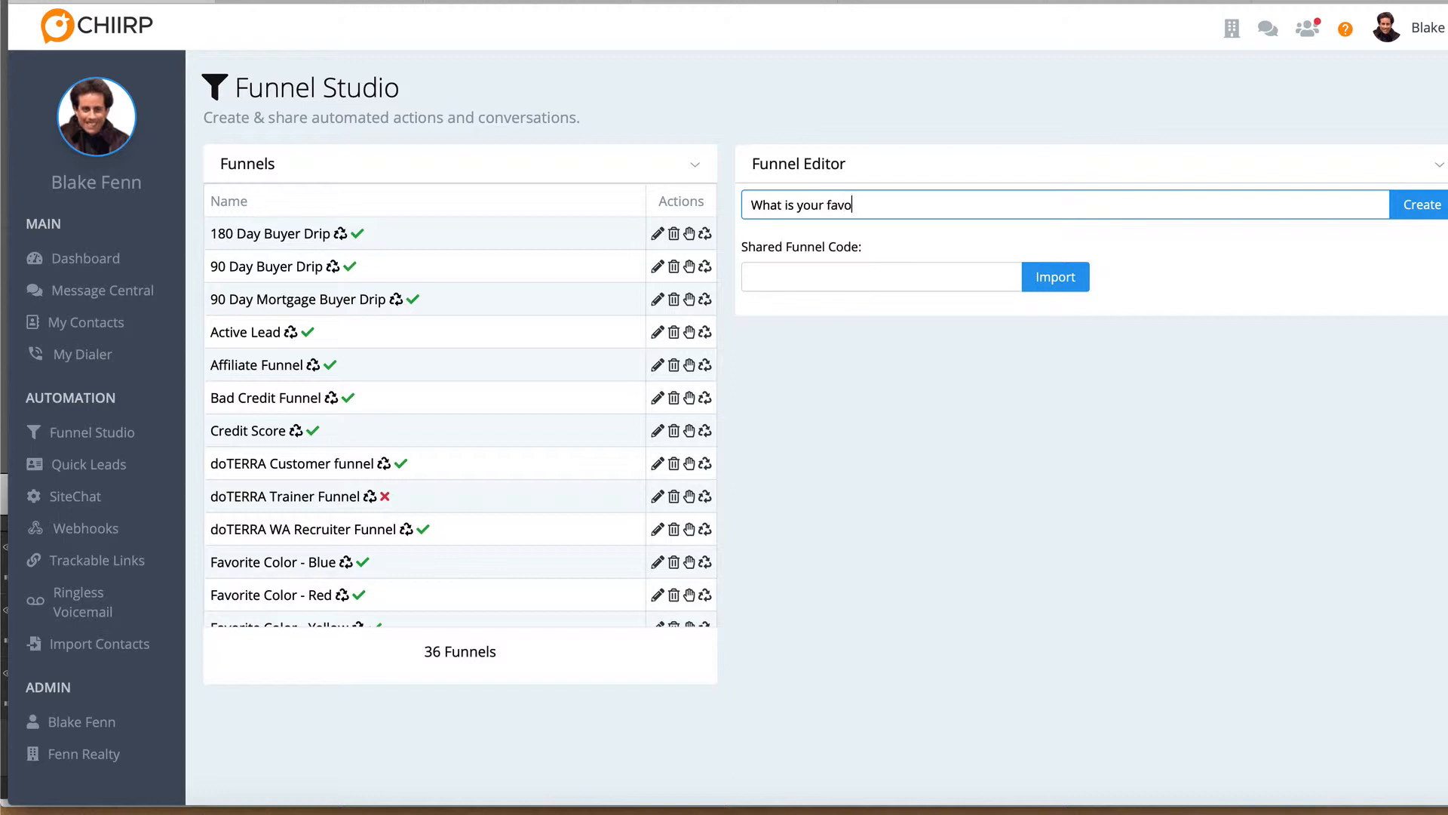
pyautogui.write('rite color?')
pyautogui.click(1405, 206)
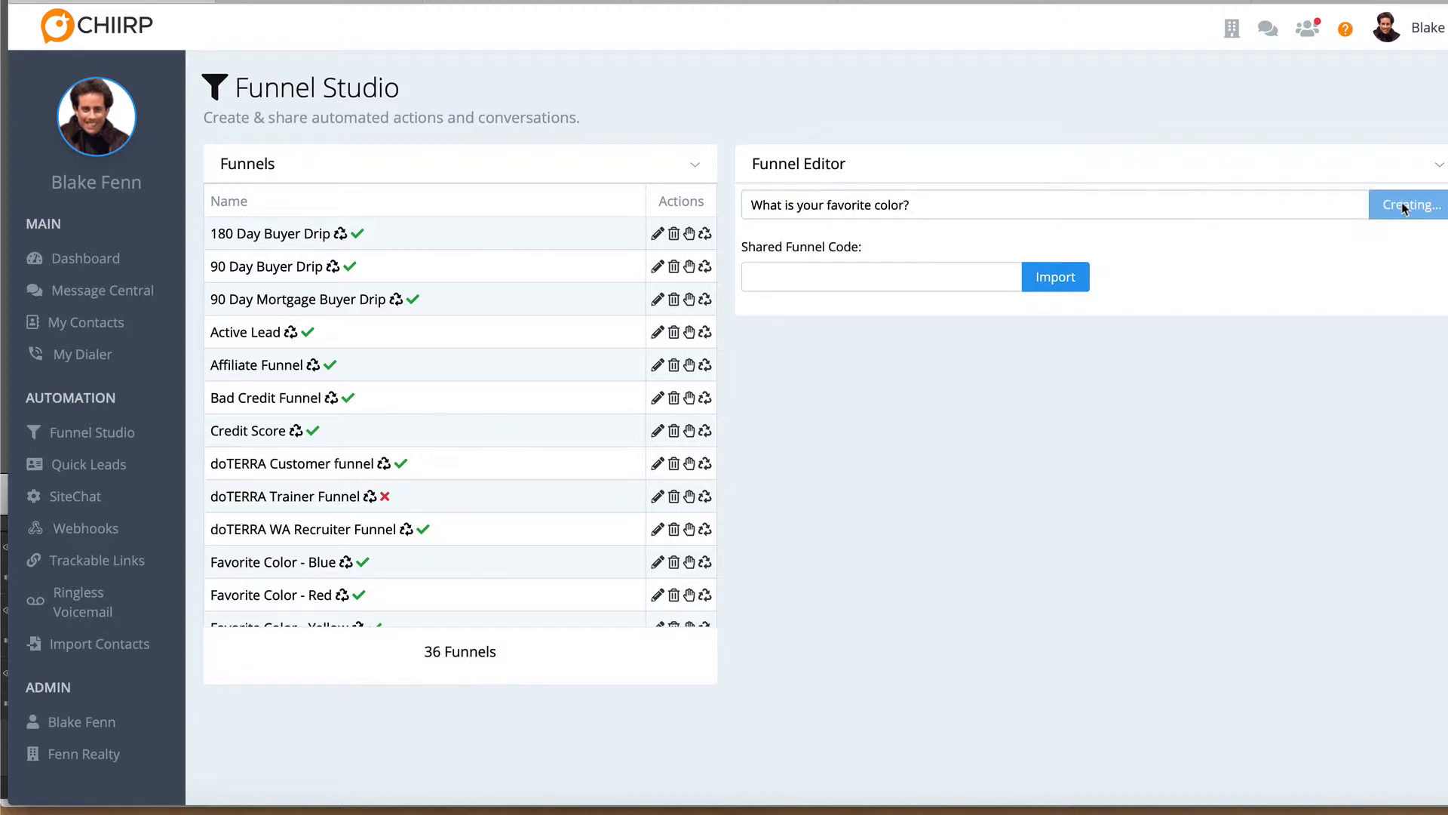
# Add a Start Funnel Immediately trigger to the "What is your favorite color?" funnel
pyautogui.click(813, 451)
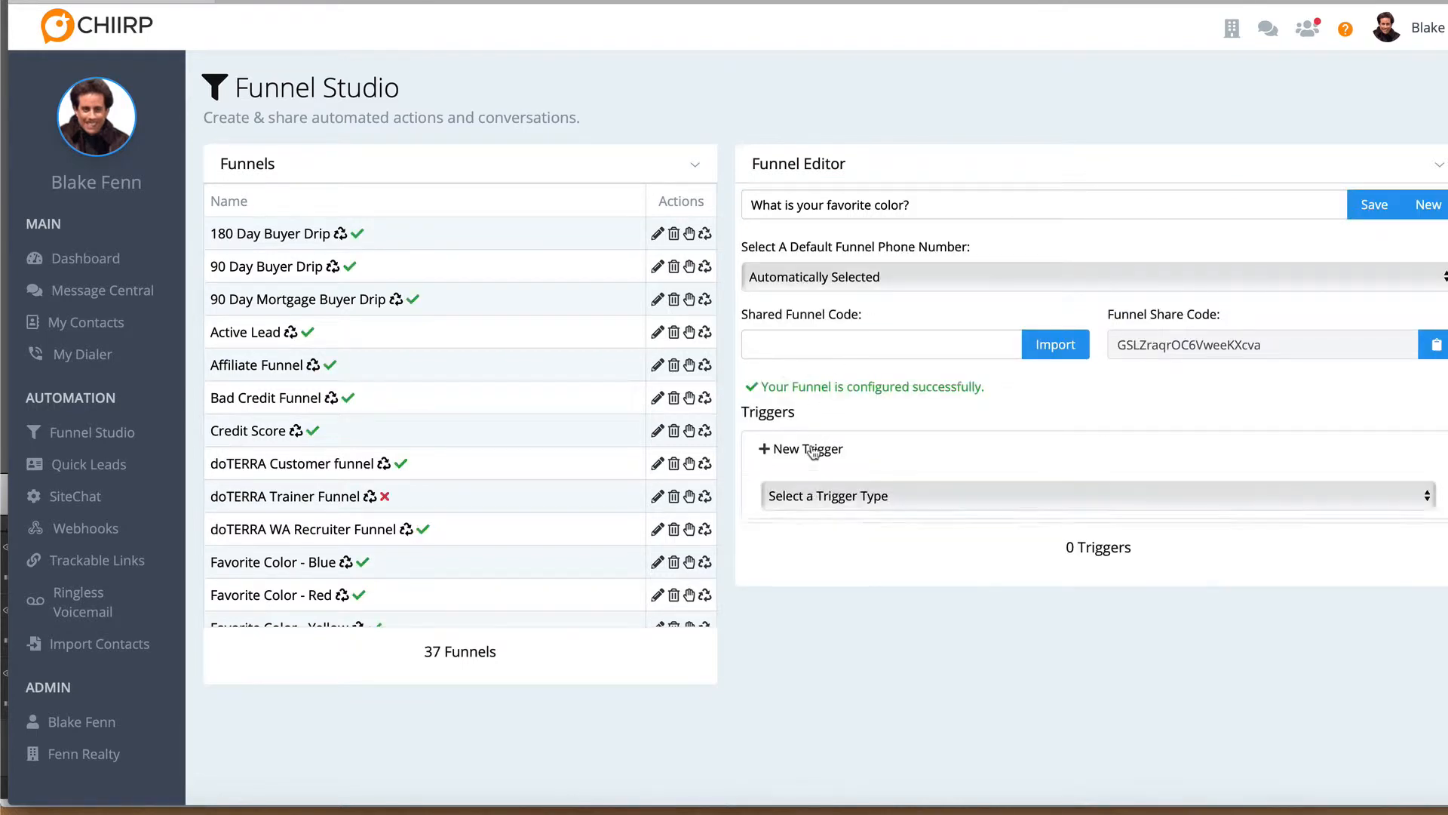
pyautogui.click(813, 494)
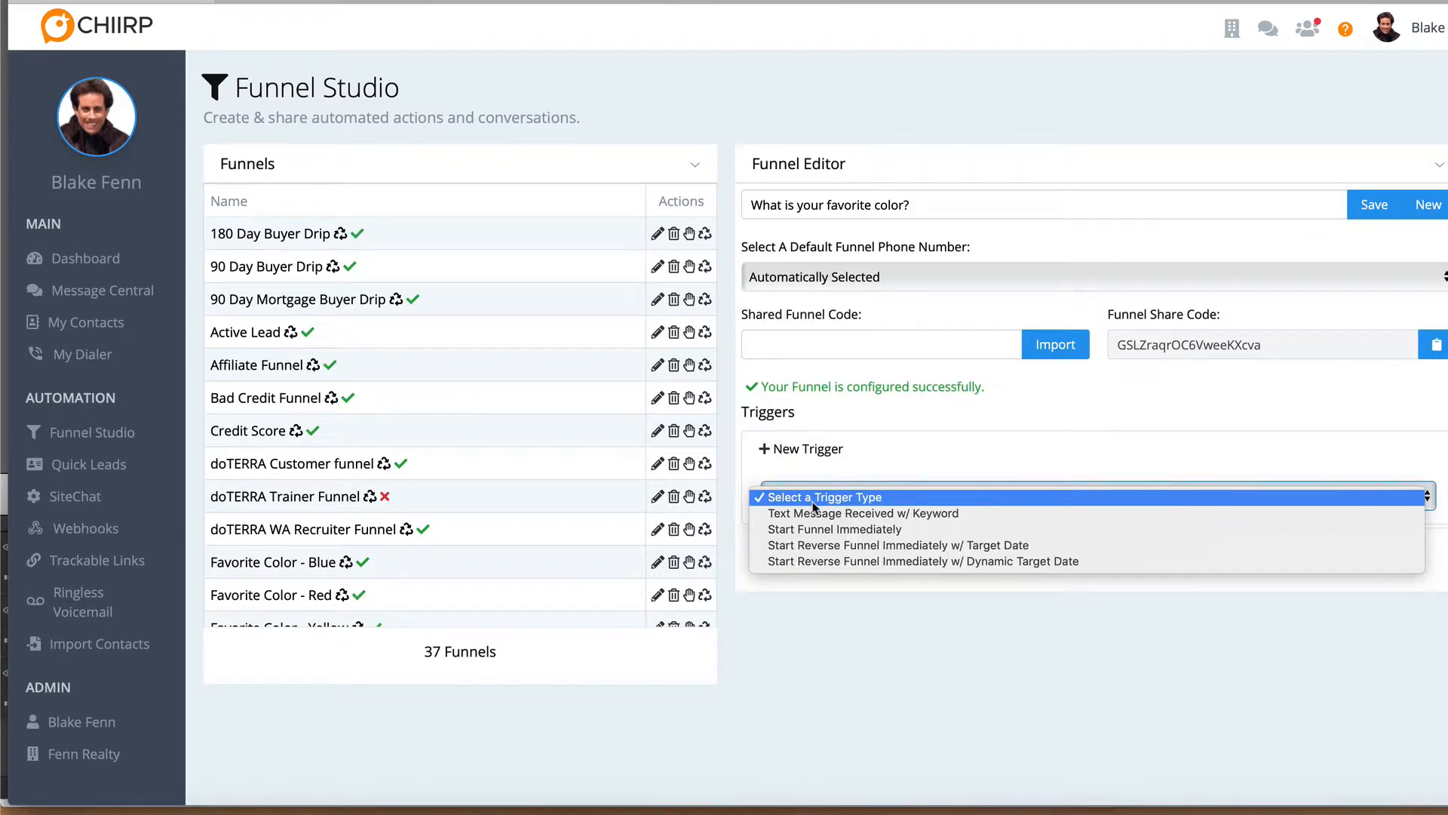
pyautogui.click(817, 524)
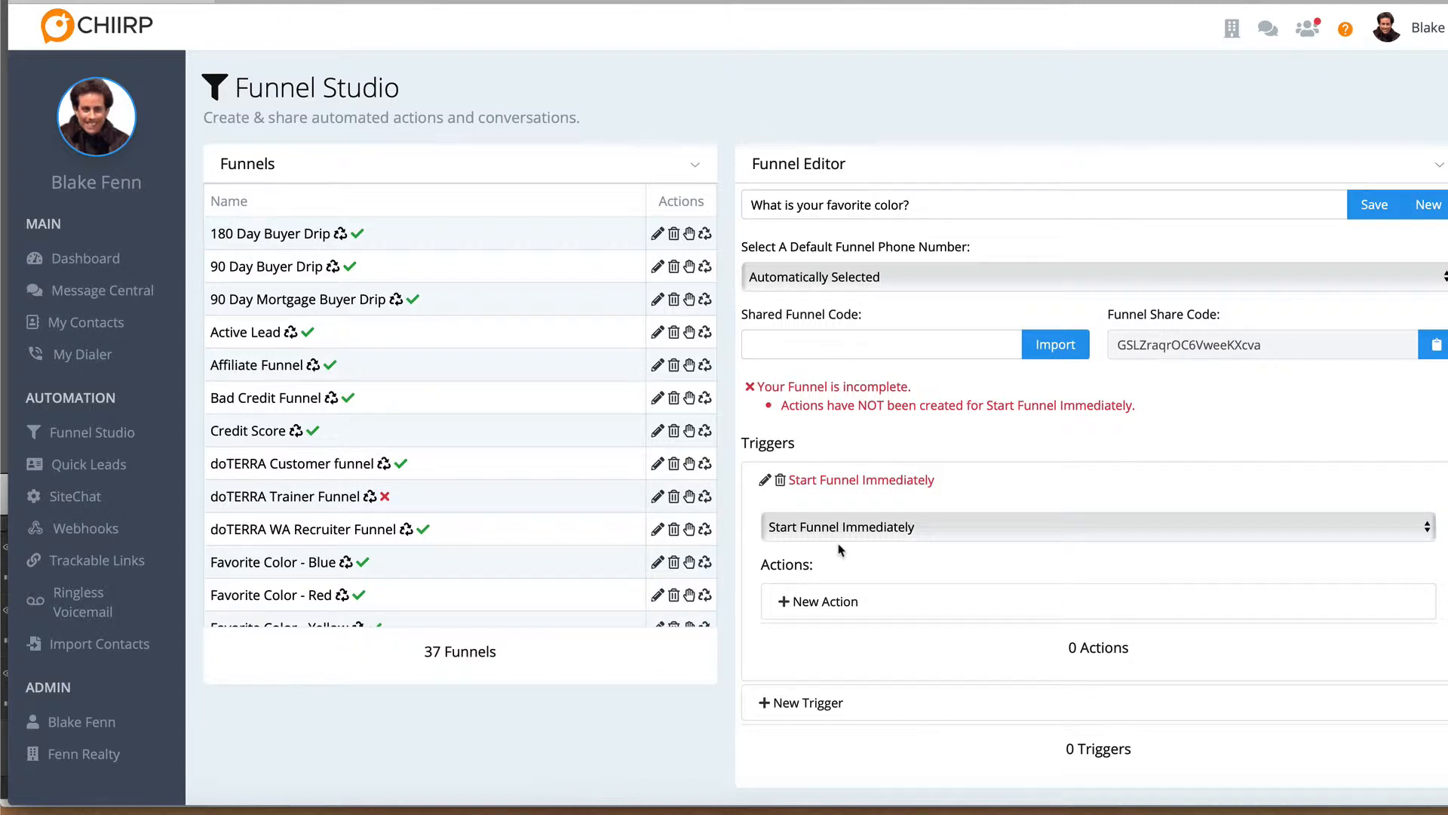
# Add a Set OK to Text ON action to the question funnel's trigger and save the action
pyautogui.click(832, 604)
pyautogui.click(843, 668)
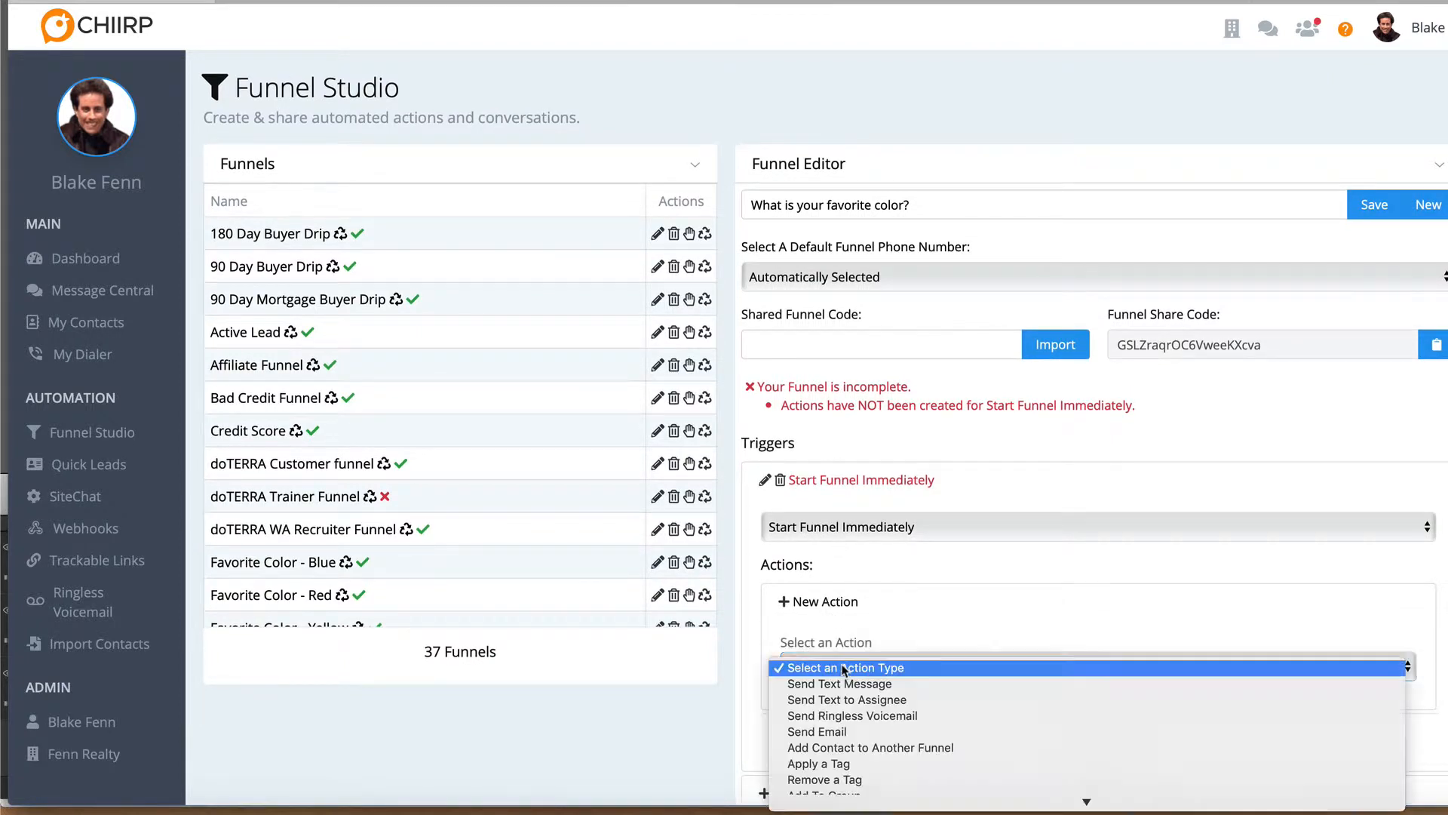
pyautogui.scroll(-1, 844, 670)
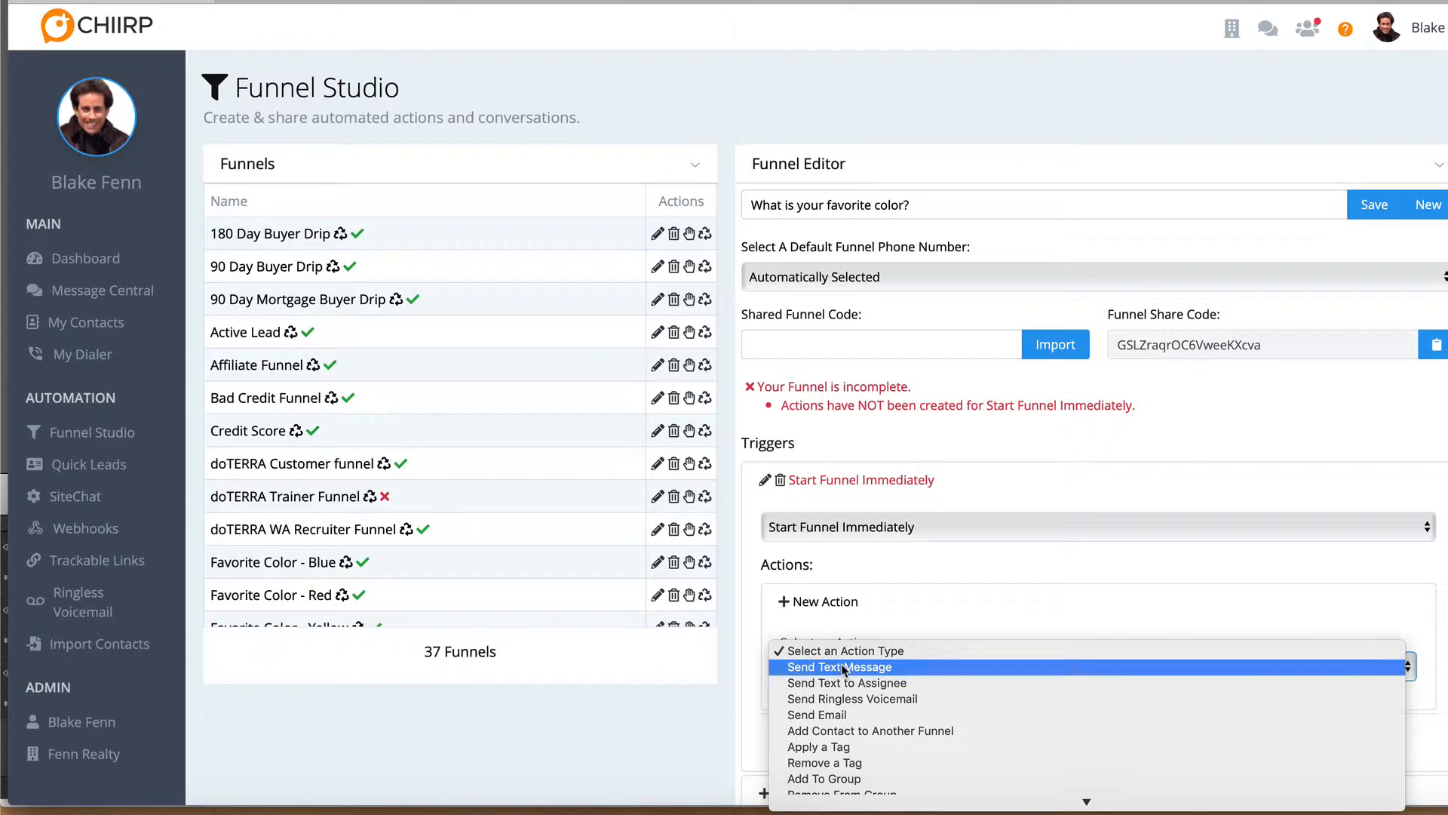
pyautogui.scroll(-5, 843, 670)
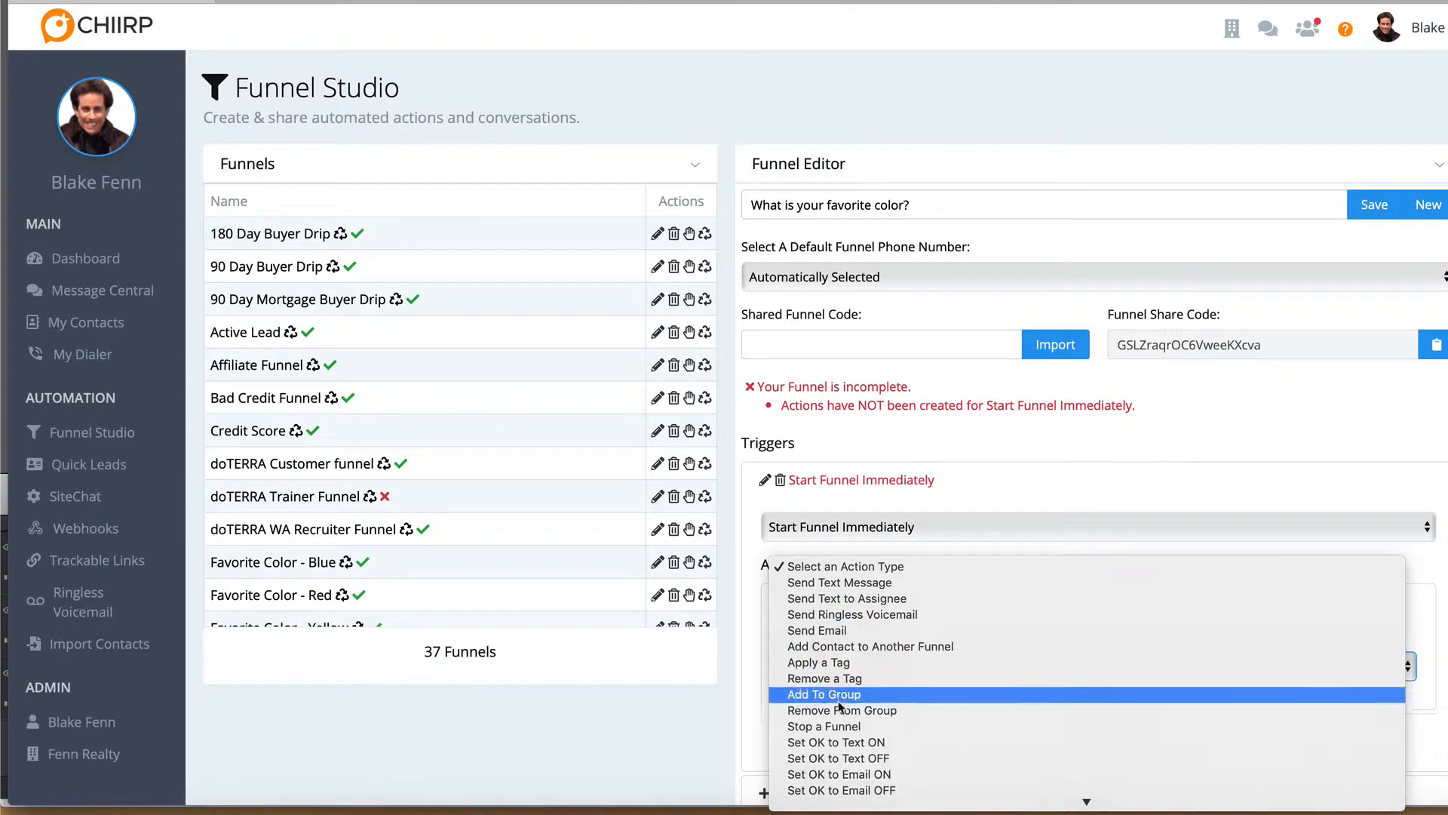
pyautogui.click(838, 742)
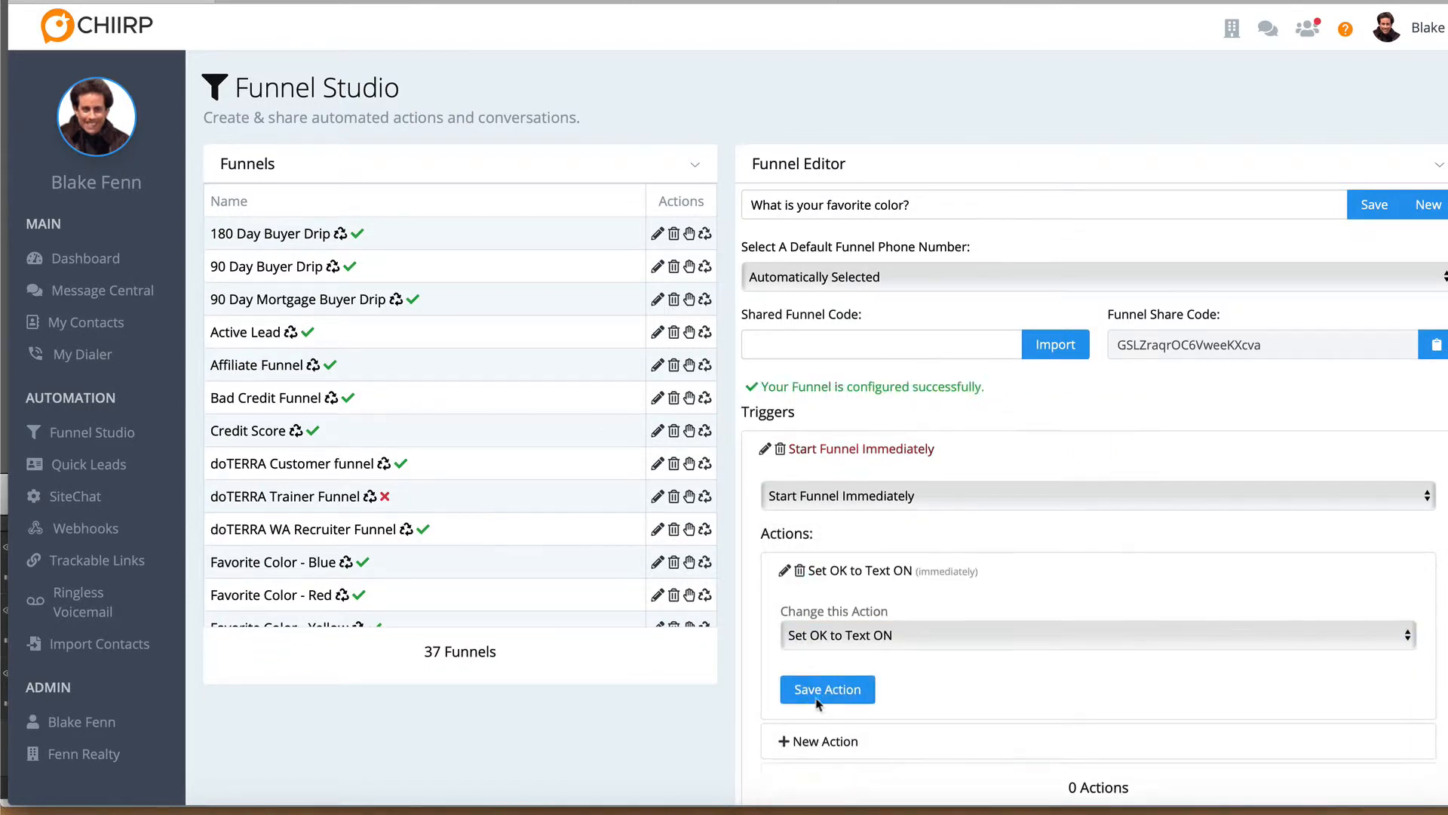
pyautogui.scroll(-2, 833, 568)
pyautogui.click(833, 568)
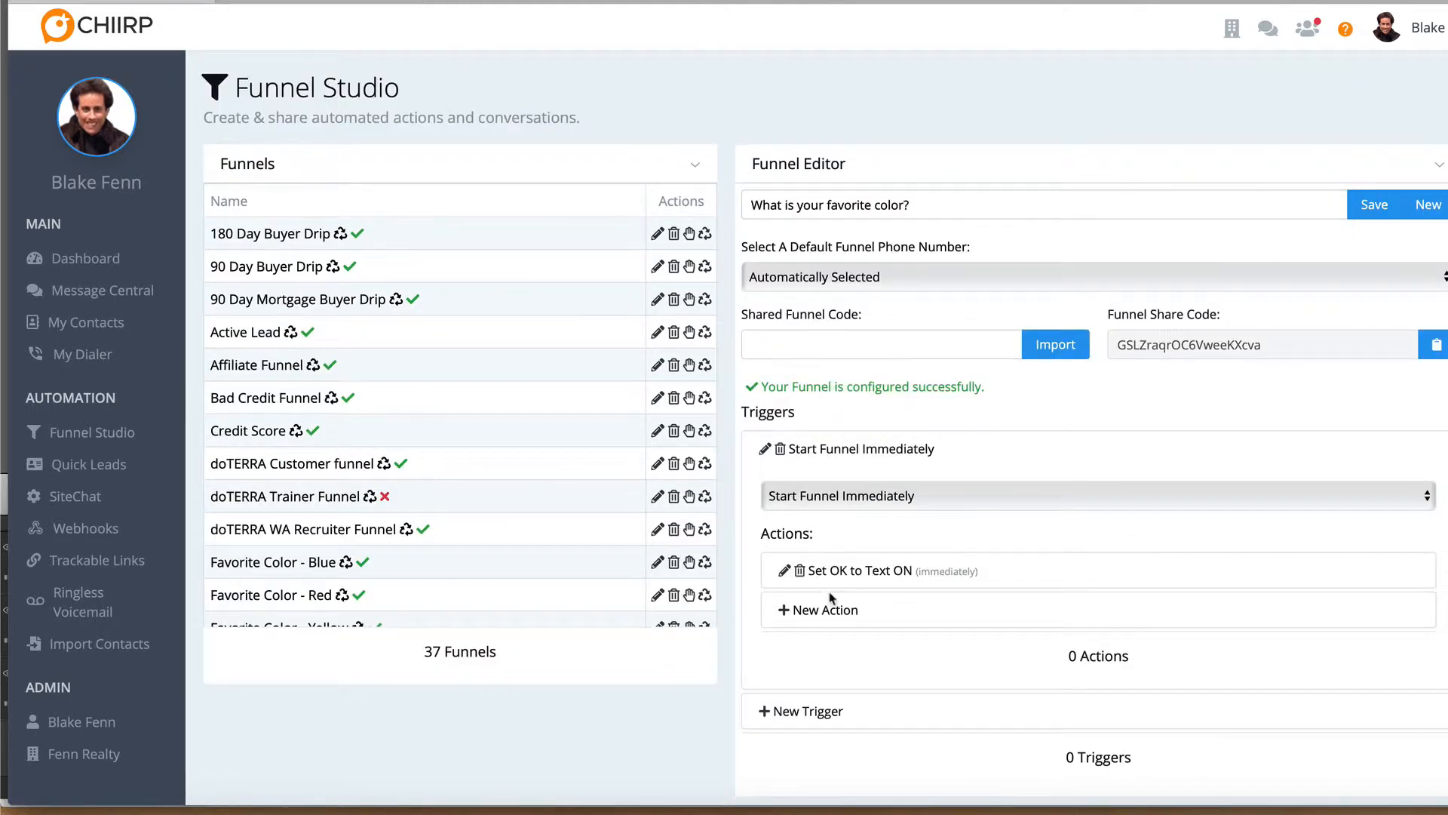
# Add a Send Text Message action after the Set OK to Text ON action in the question funnel
pyautogui.click(826, 612)
pyautogui.click(826, 674)
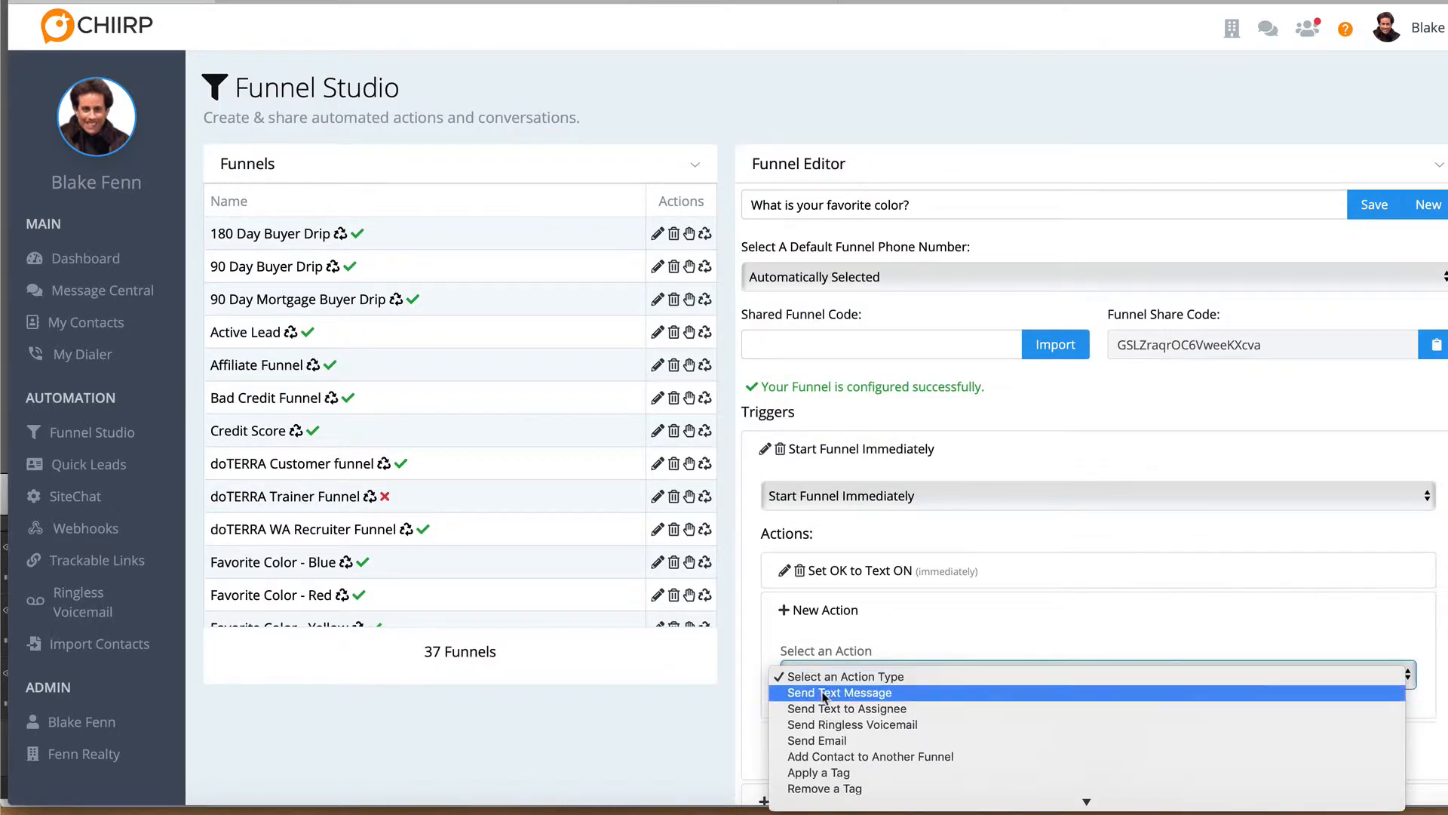
pyautogui.click(826, 692)
pyautogui.scroll(-1, 825, 698)
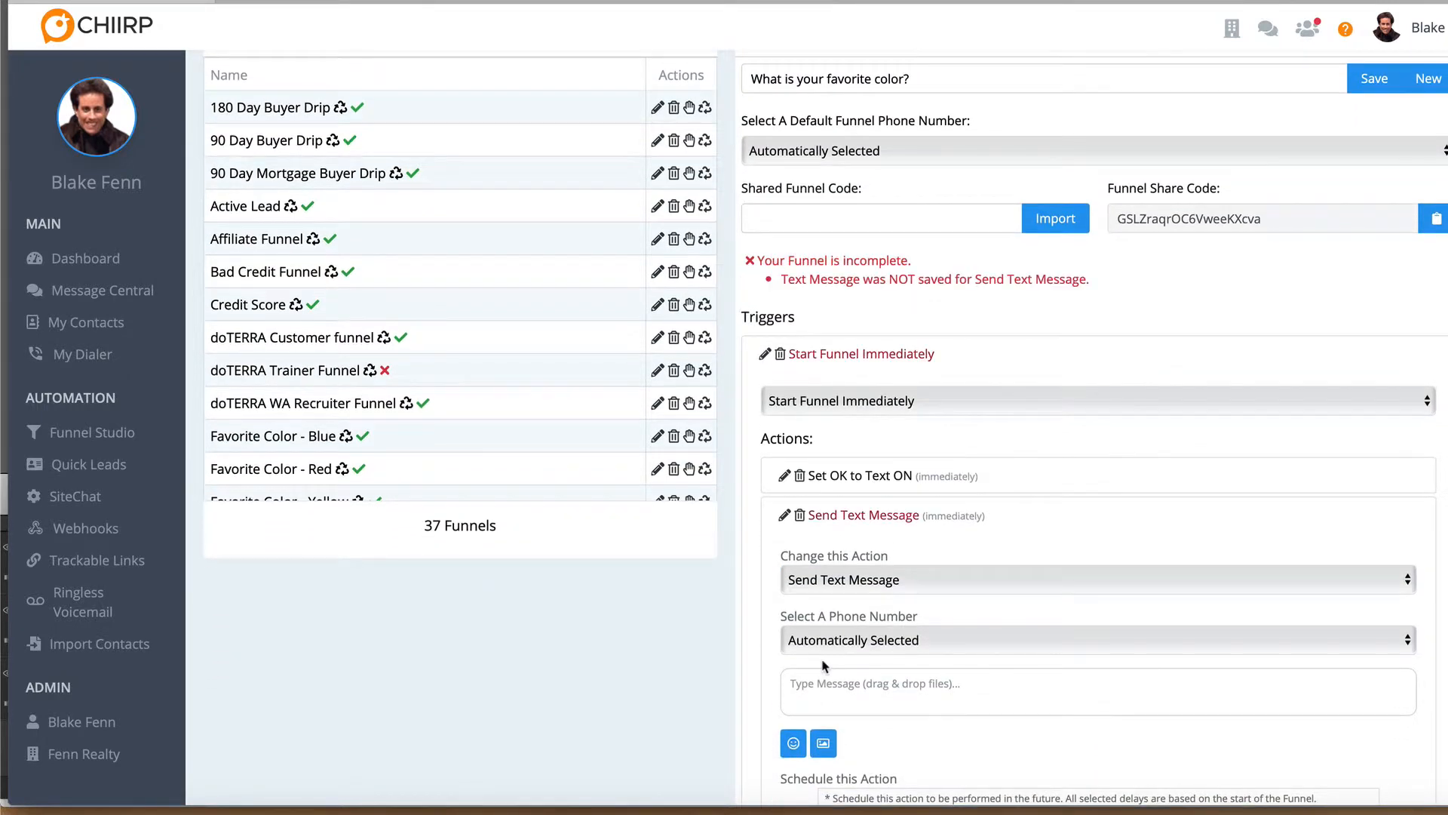
# Write "Hi, what is your favorite color?" as the message of the Send Text Message action
pyautogui.click(823, 691)
pyautogui.write('Hi, what ')
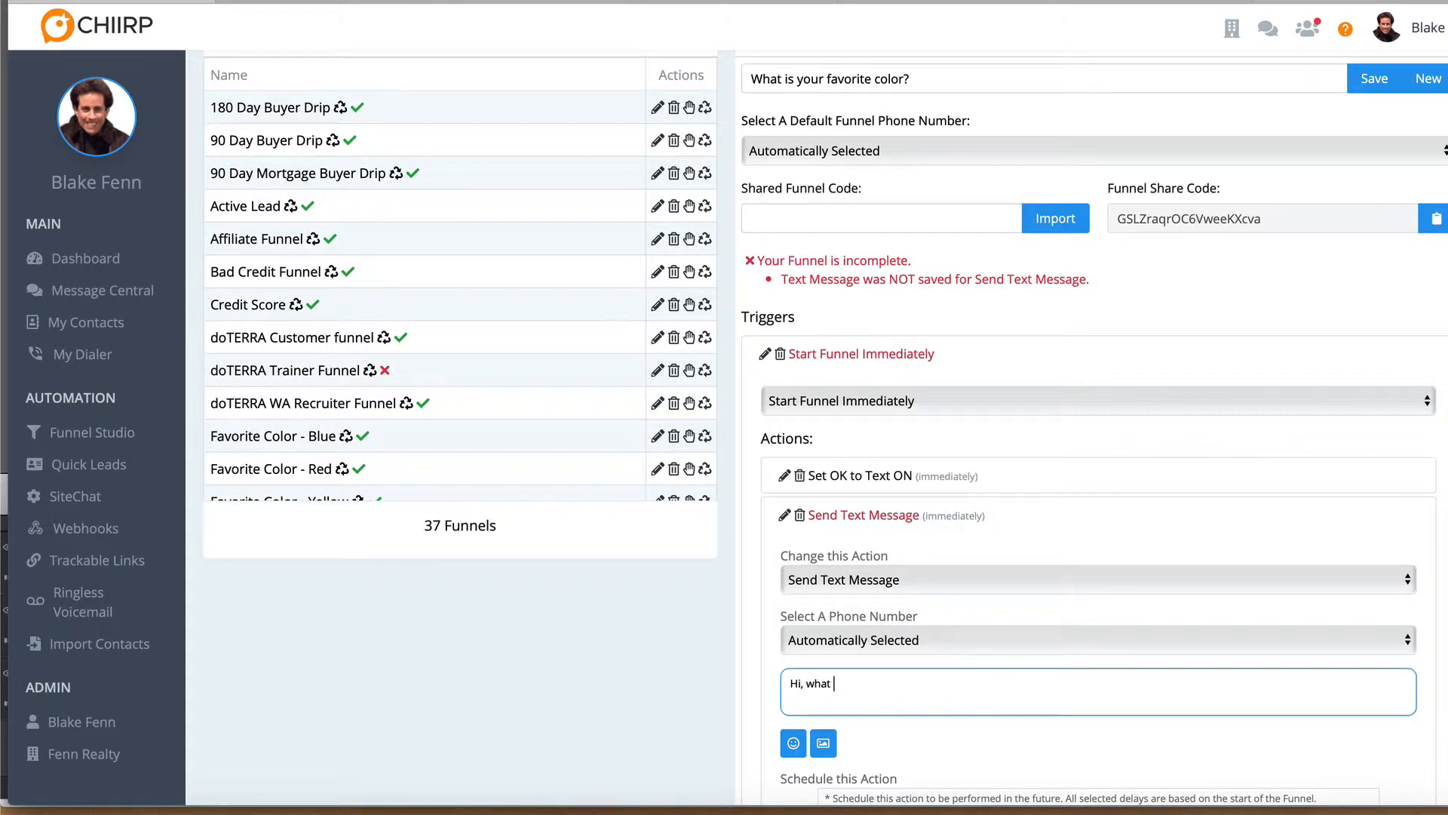
pyautogui.write('is your favorite color?')
# Allow the text message action from 12:00am to 12:00am, include Sunday, and save the action
pyautogui.scroll(-6, 785, 688)
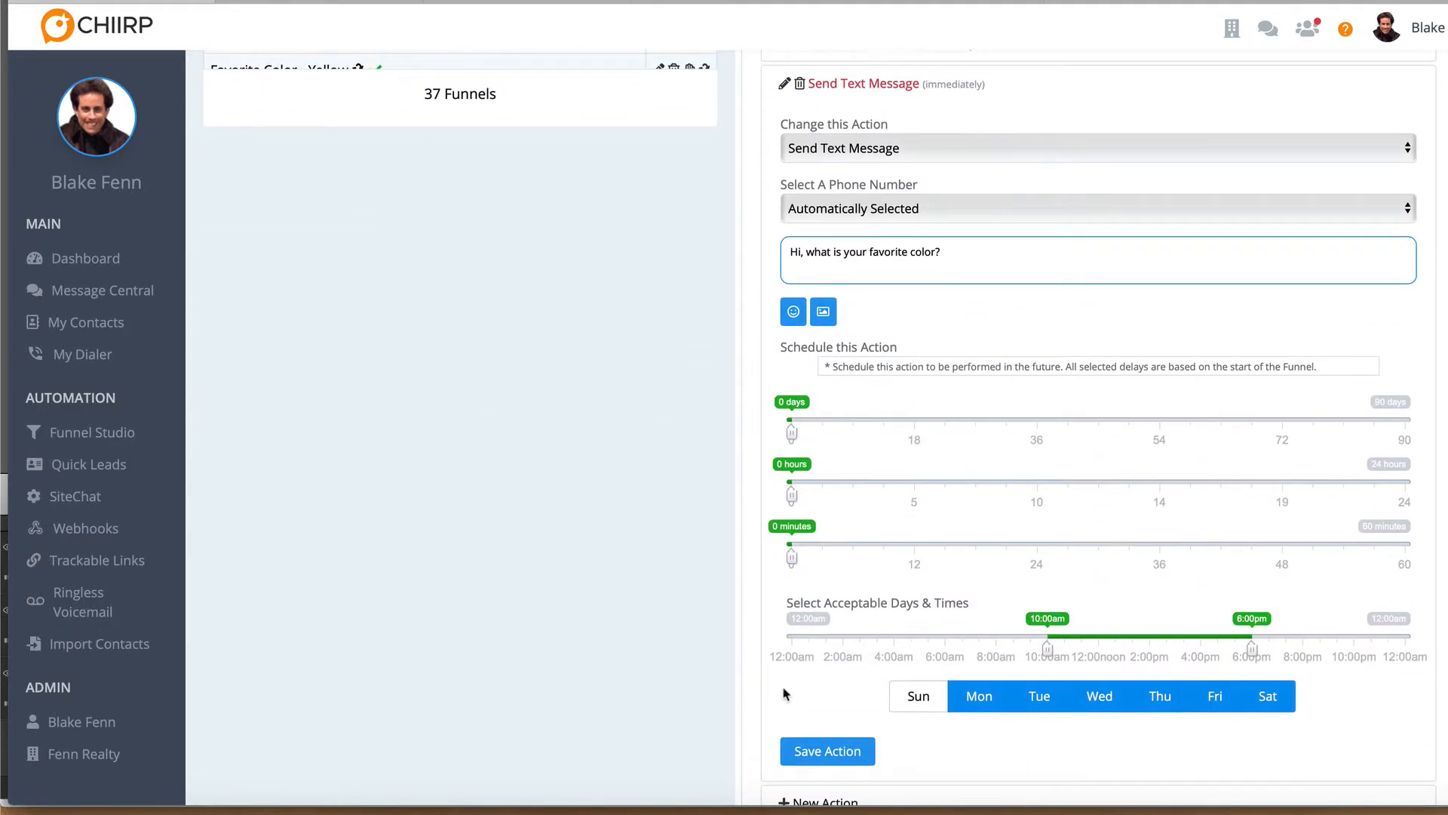
pyautogui.click(790, 647)
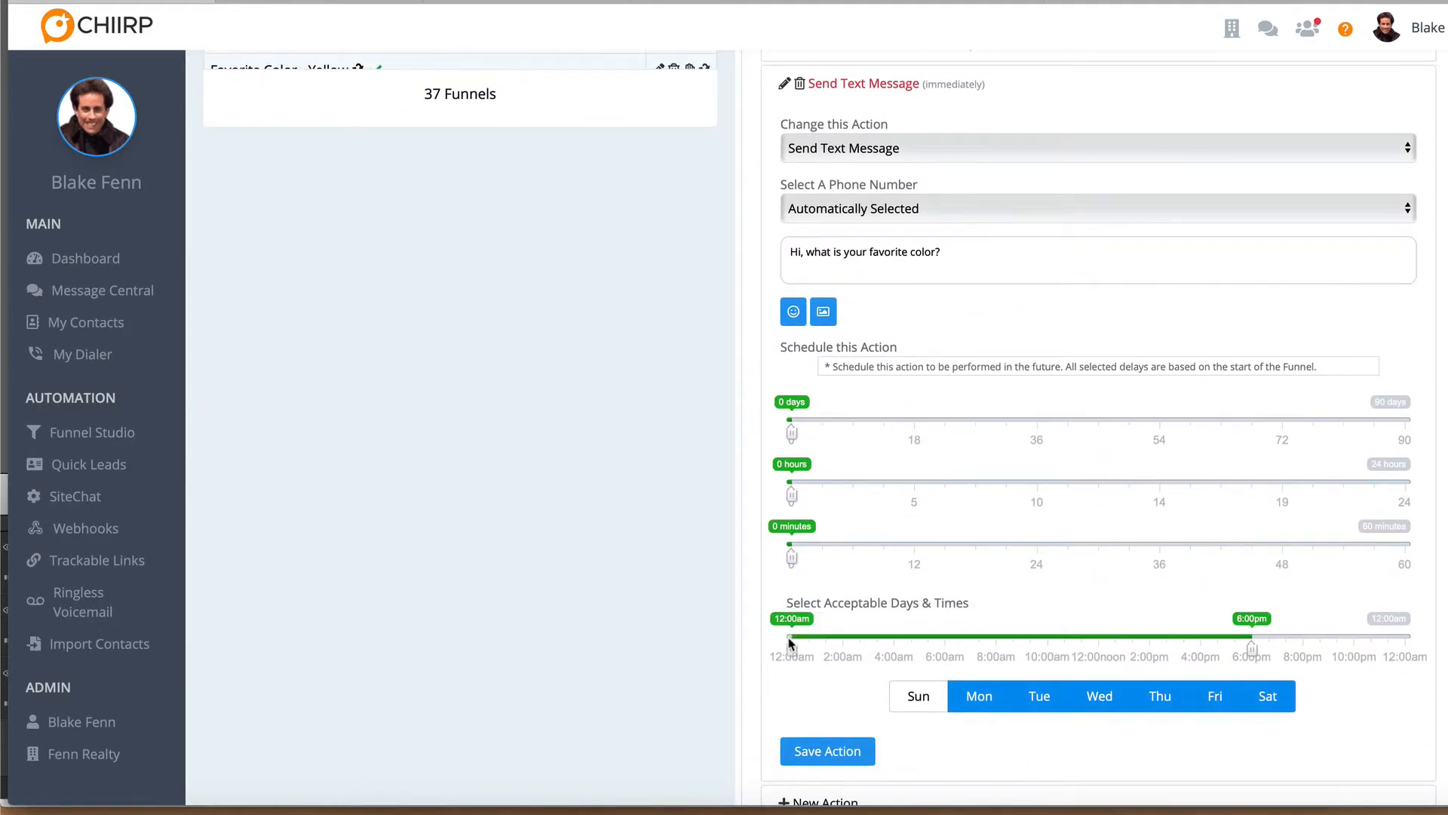
pyautogui.click(1411, 638)
pyautogui.click(917, 696)
pyautogui.click(833, 751)
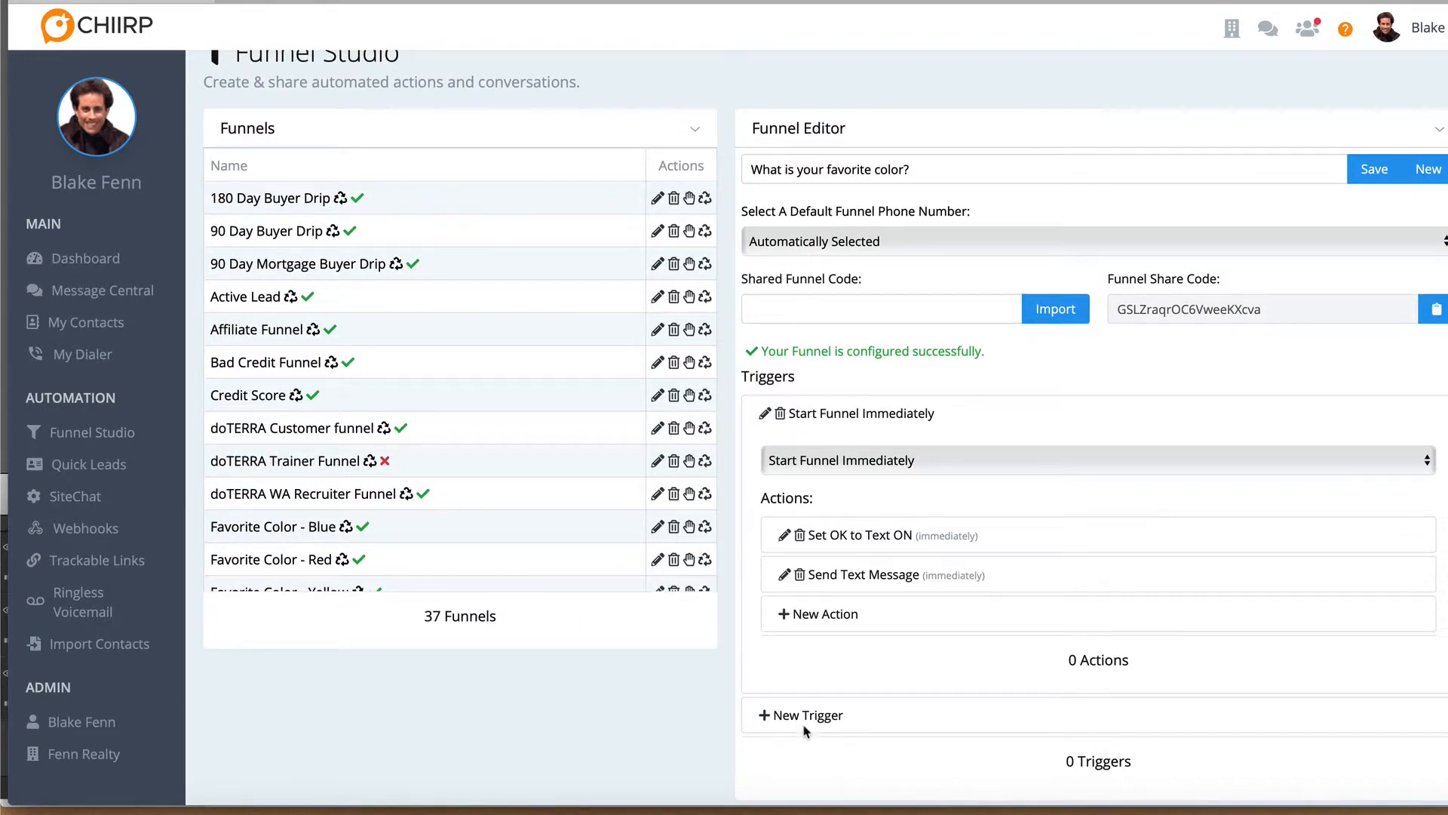
# Add a Text Message Received w/ Information trigger to the question funnel
pyautogui.click(798, 716)
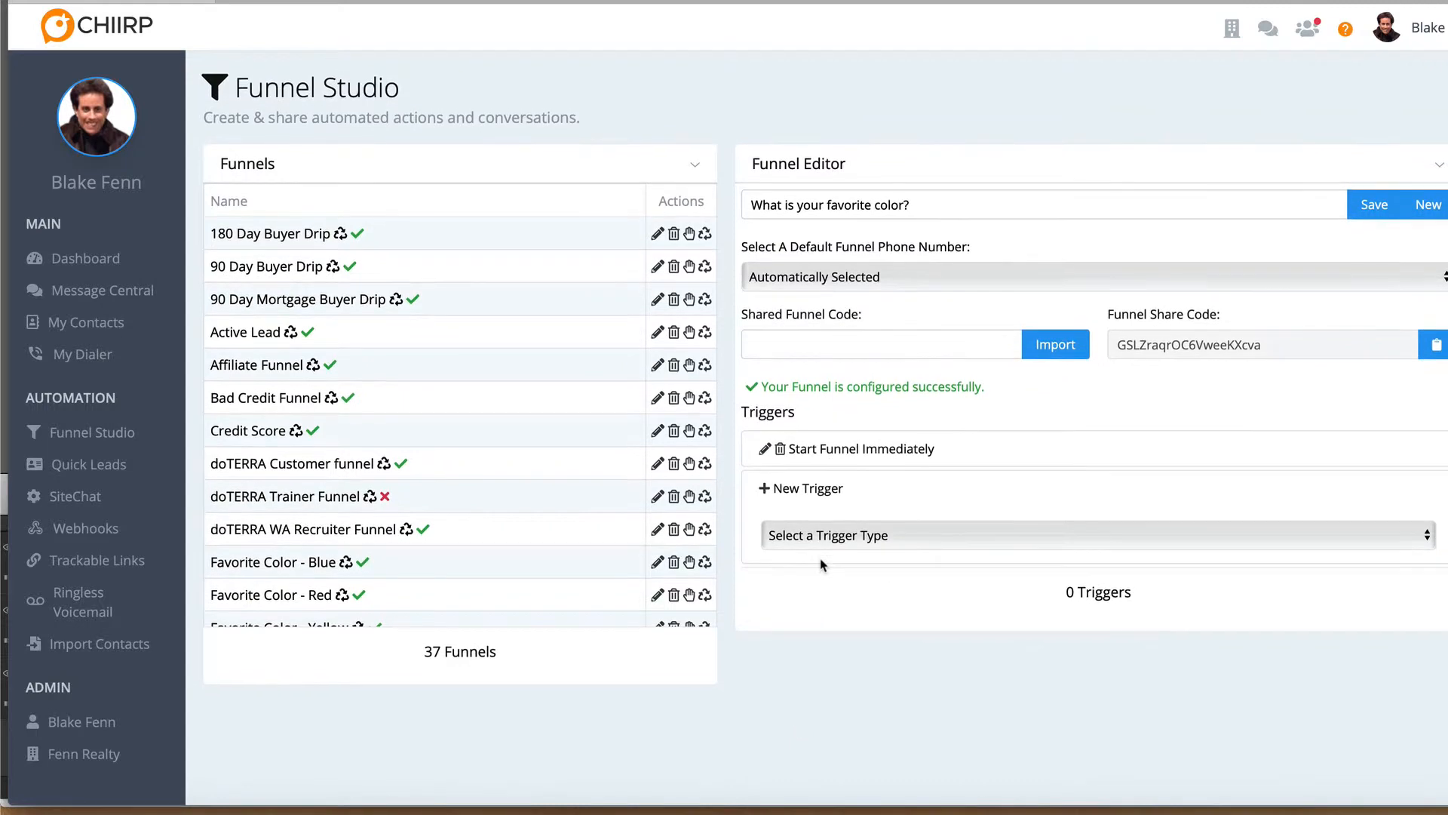
pyautogui.click(828, 538)
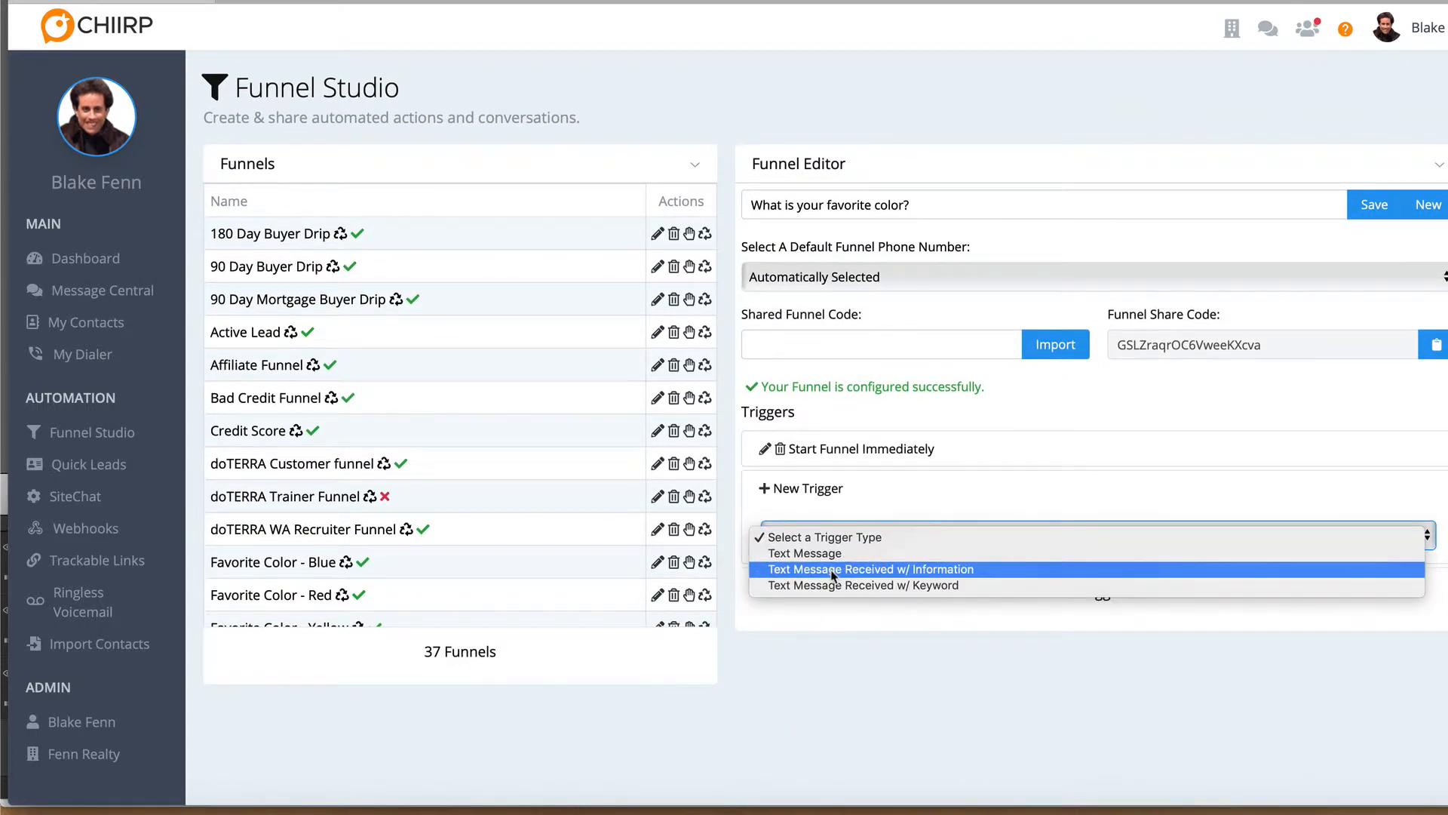
pyautogui.click(831, 569)
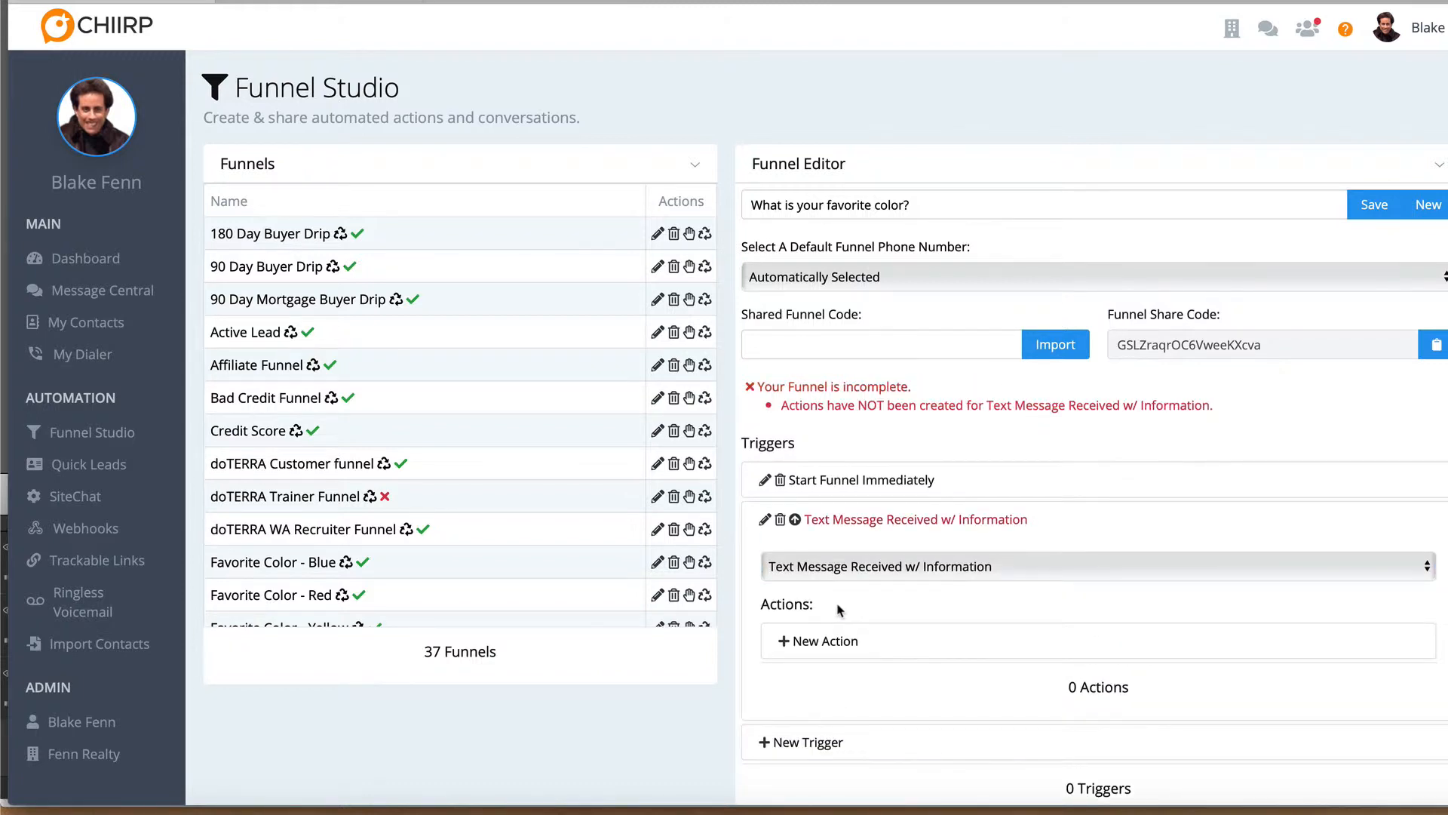
# Add a Save Text Response action to the new trigger, storing the reply in the Favorite Color field, and save it
pyautogui.click(838, 640)
pyautogui.scroll(-2, 842, 679)
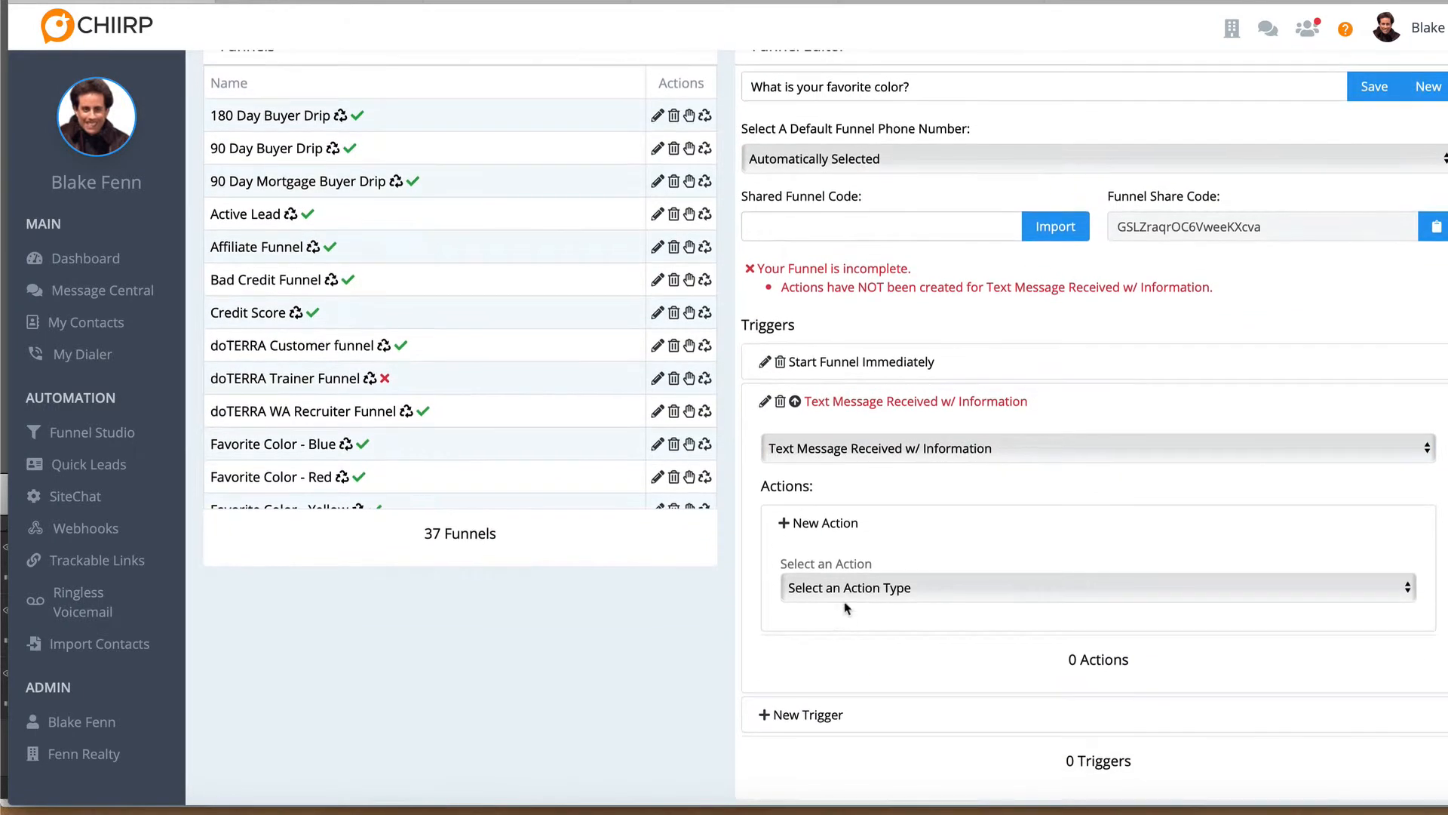
pyautogui.click(846, 592)
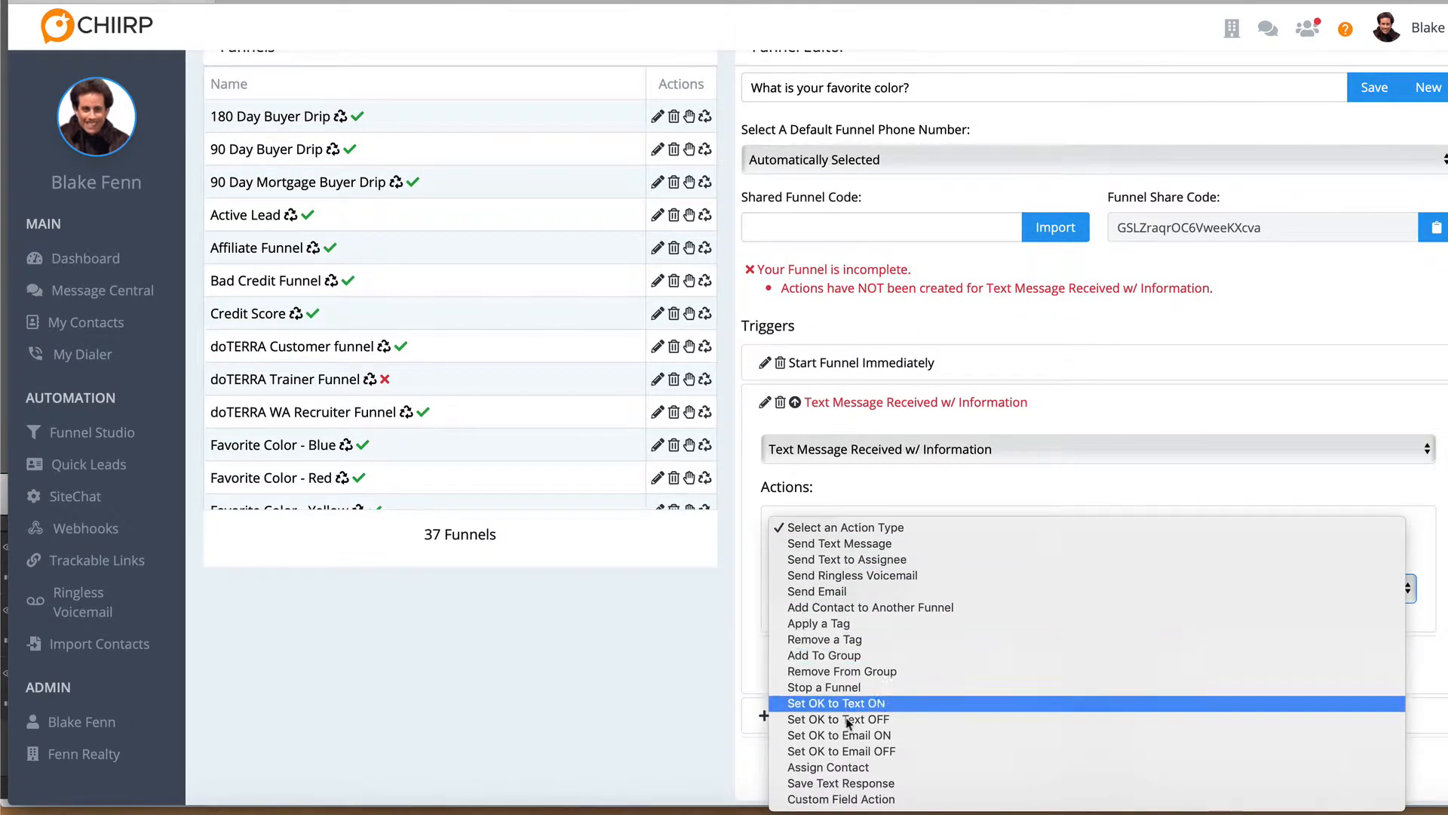
pyautogui.click(848, 783)
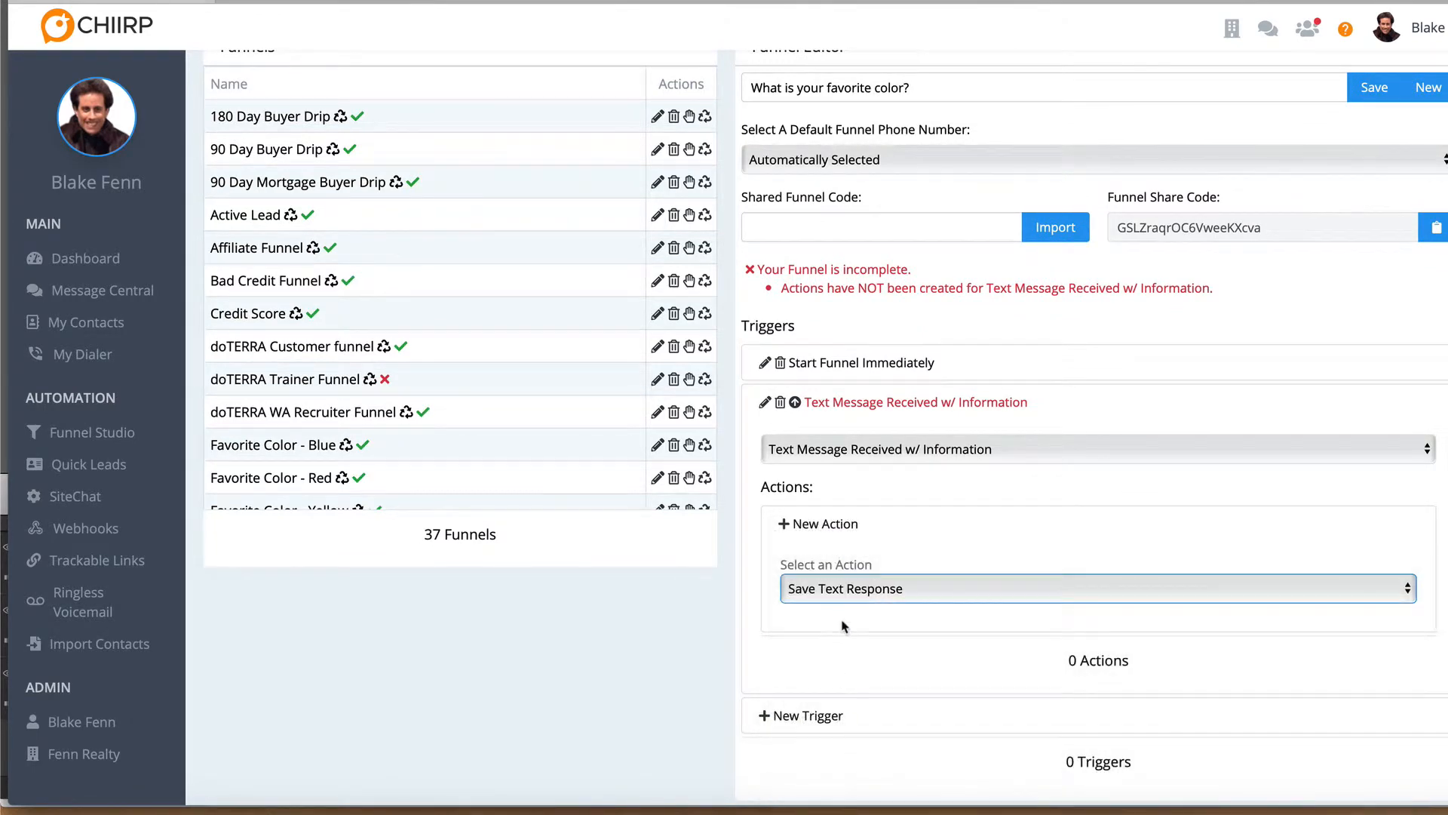
pyautogui.scroll(-3, 837, 543)
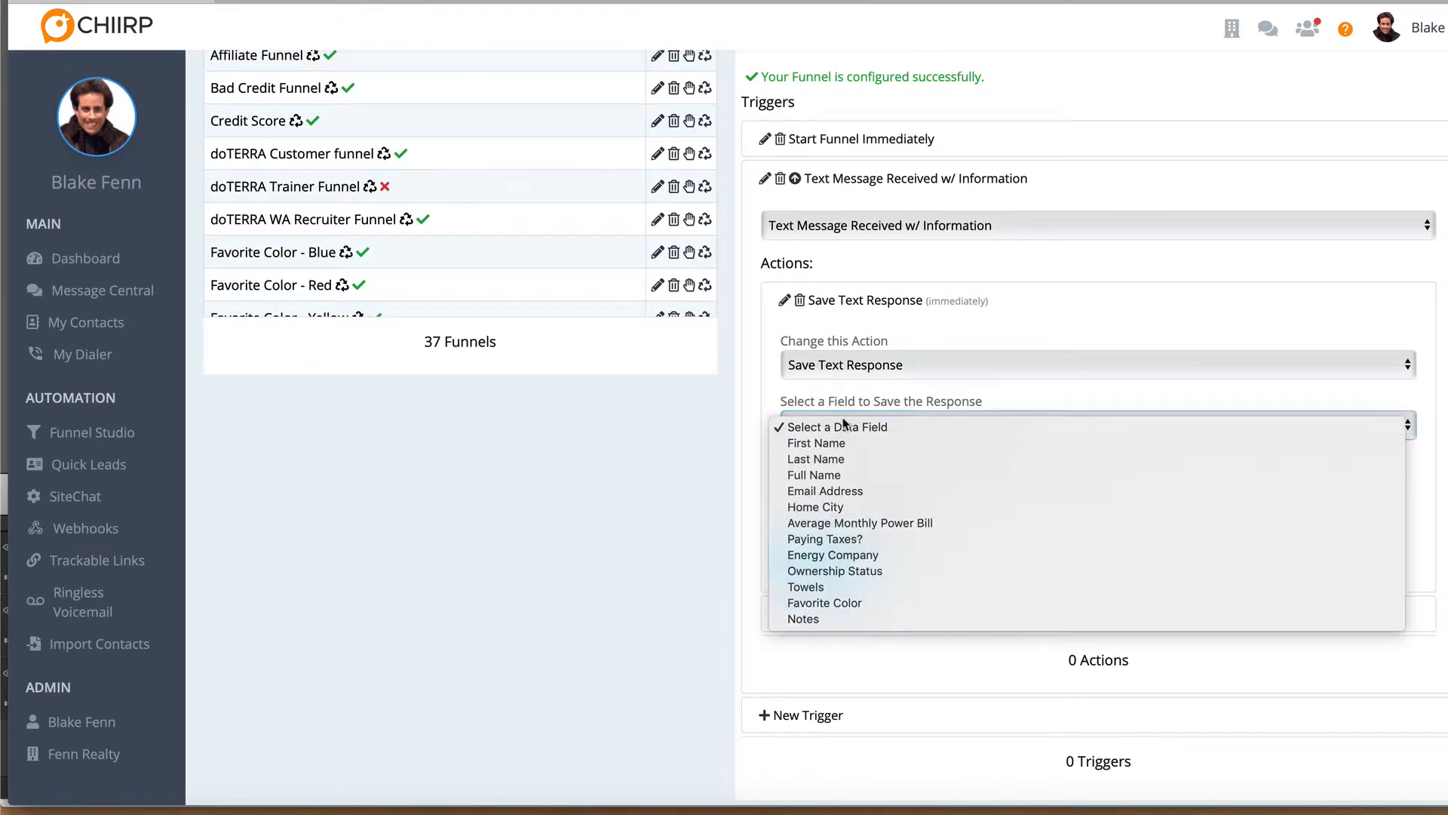
pyautogui.click(842, 437)
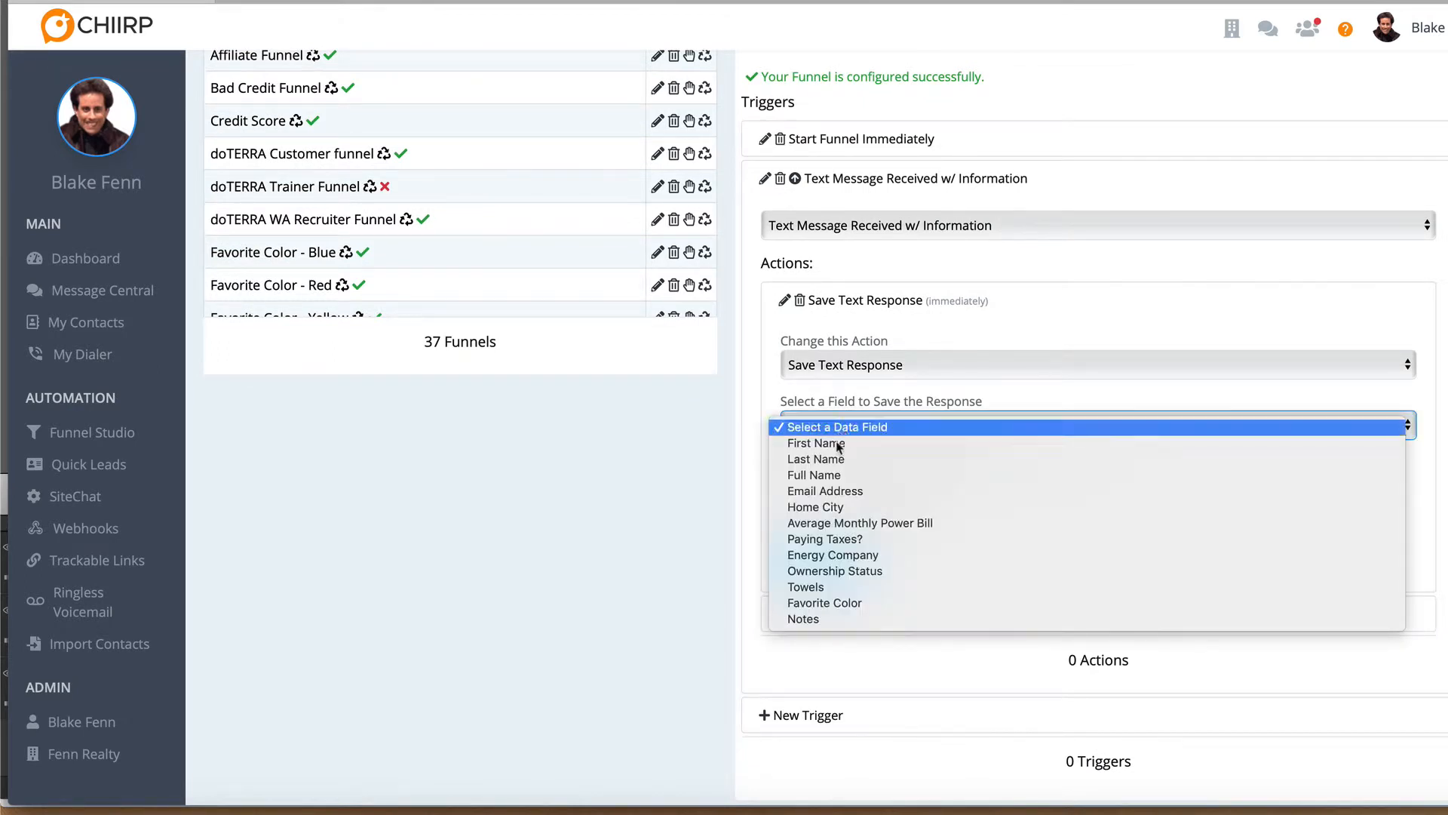
pyautogui.click(820, 602)
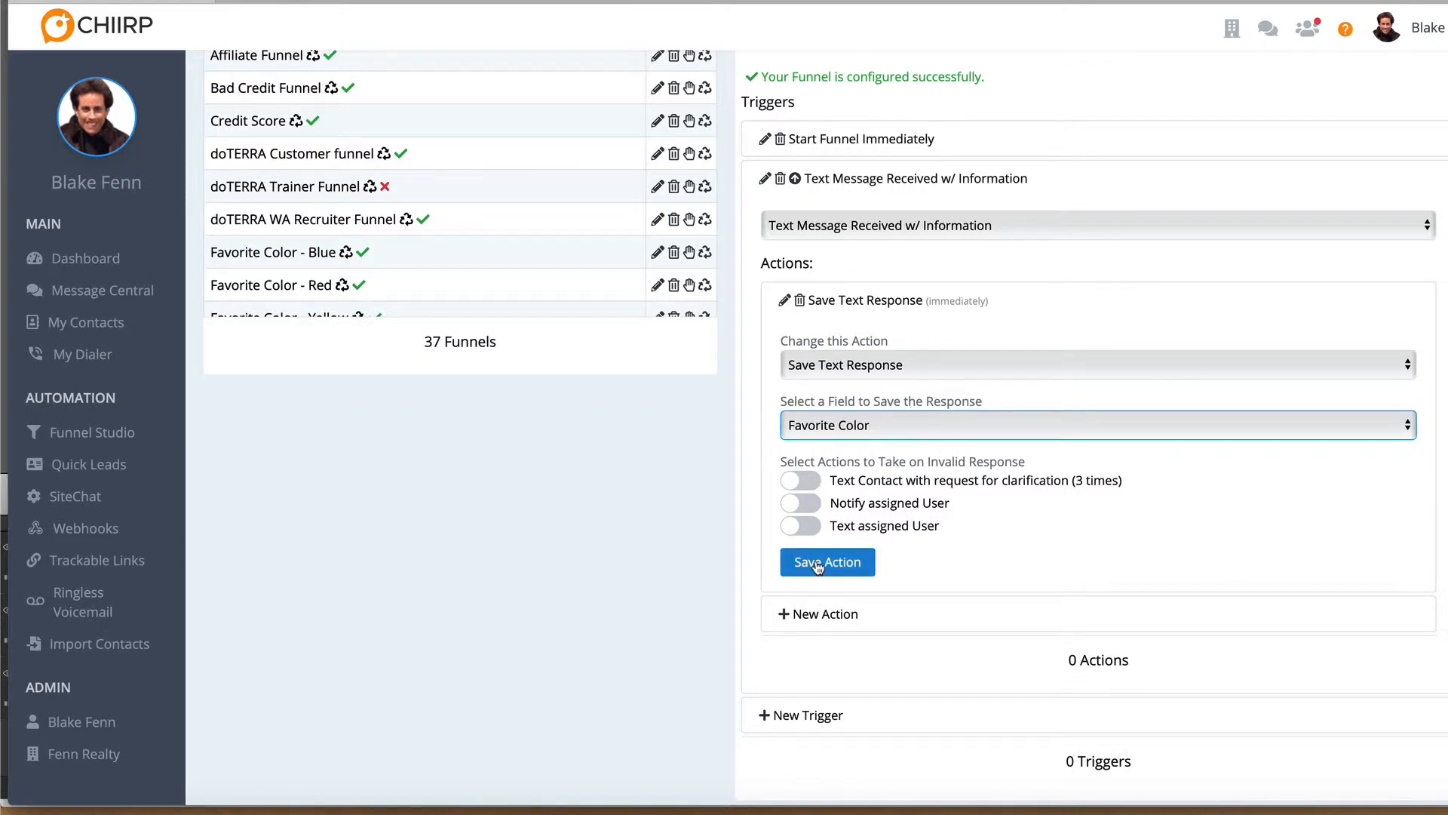
pyautogui.click(818, 564)
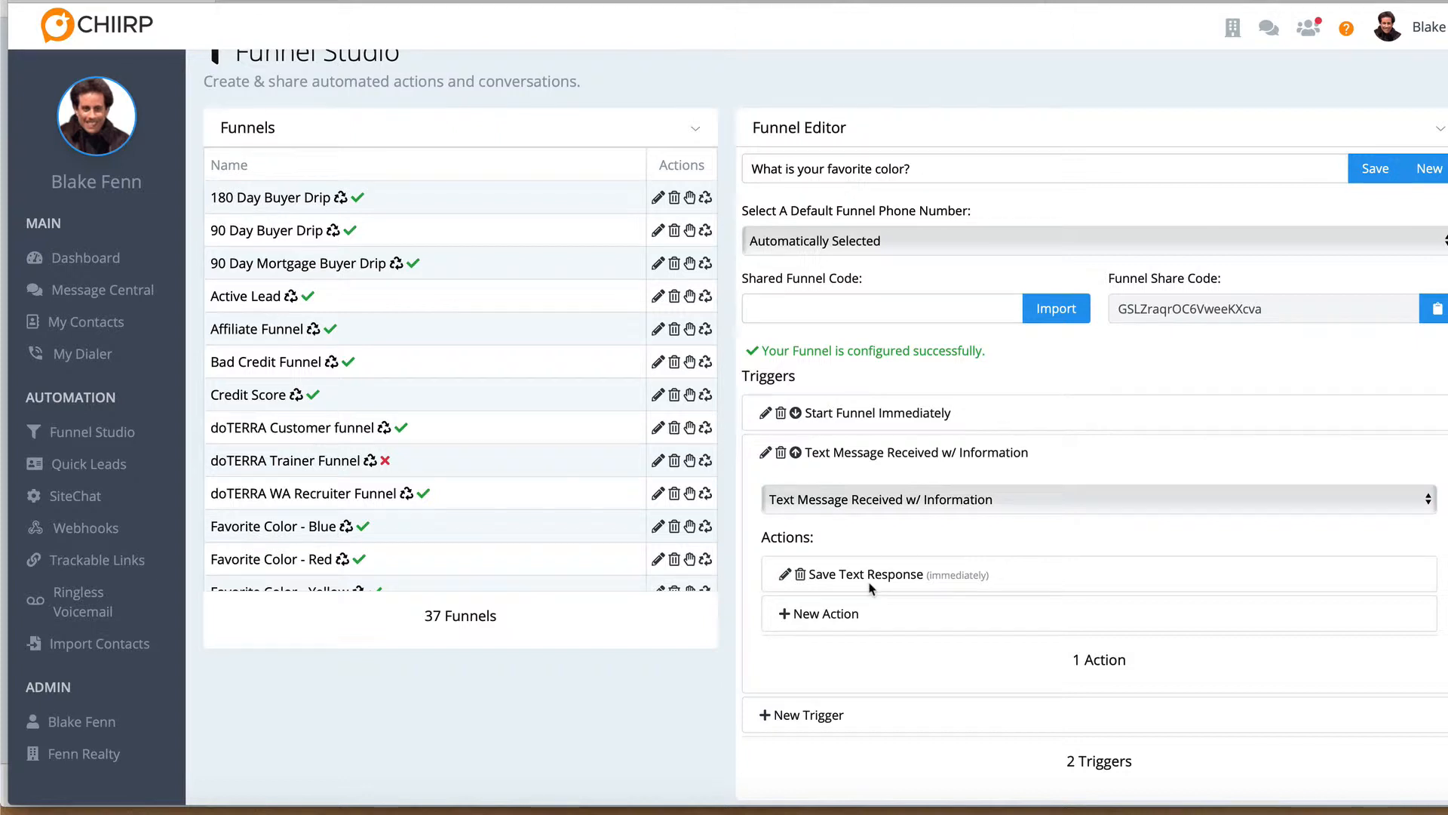
# Add a Custom Field Action after Save Text Response and have it act on the Favorite Color field
pyautogui.click(842, 678)
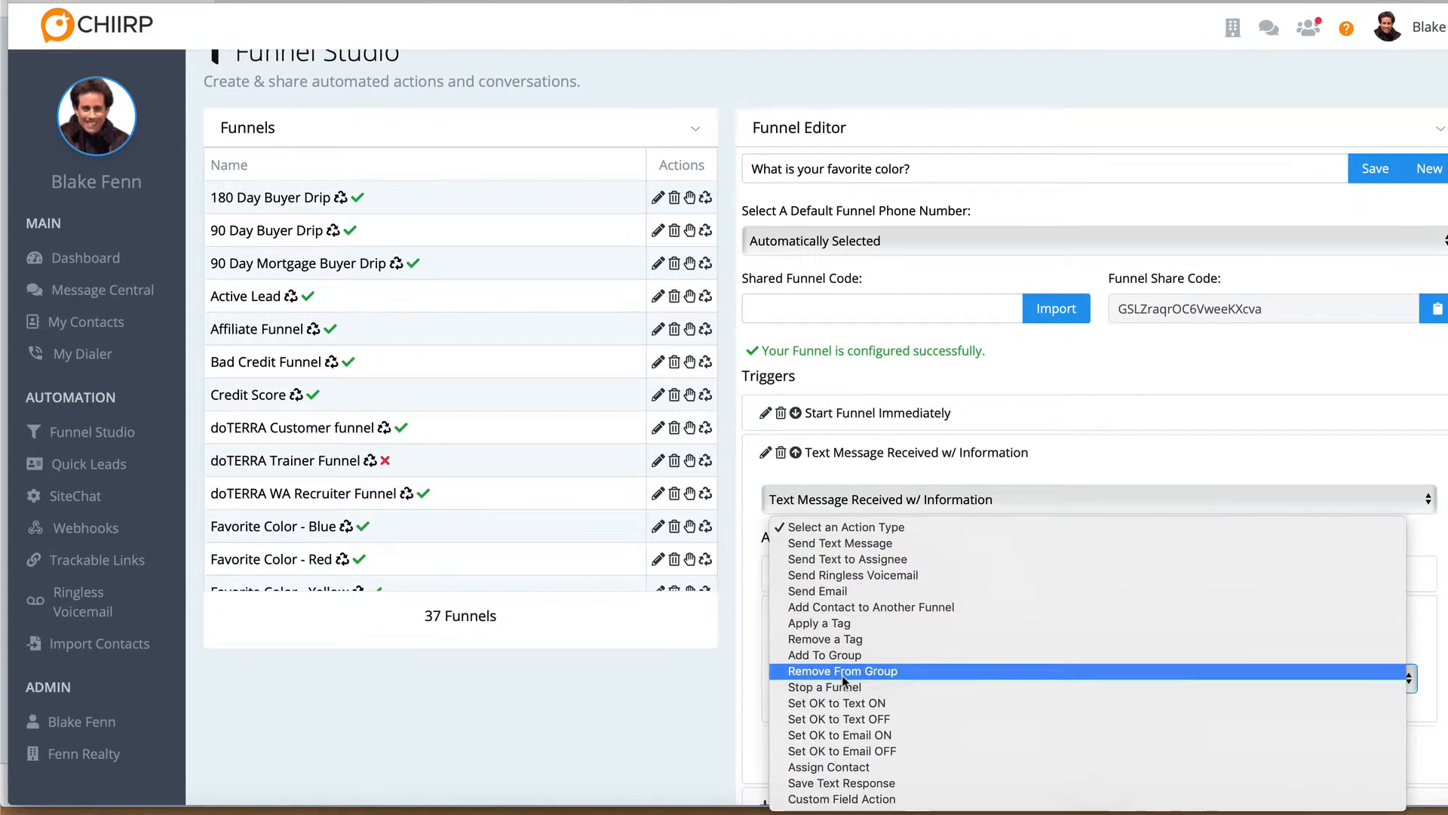
pyautogui.click(852, 801)
pyautogui.scroll(-3, 757, 735)
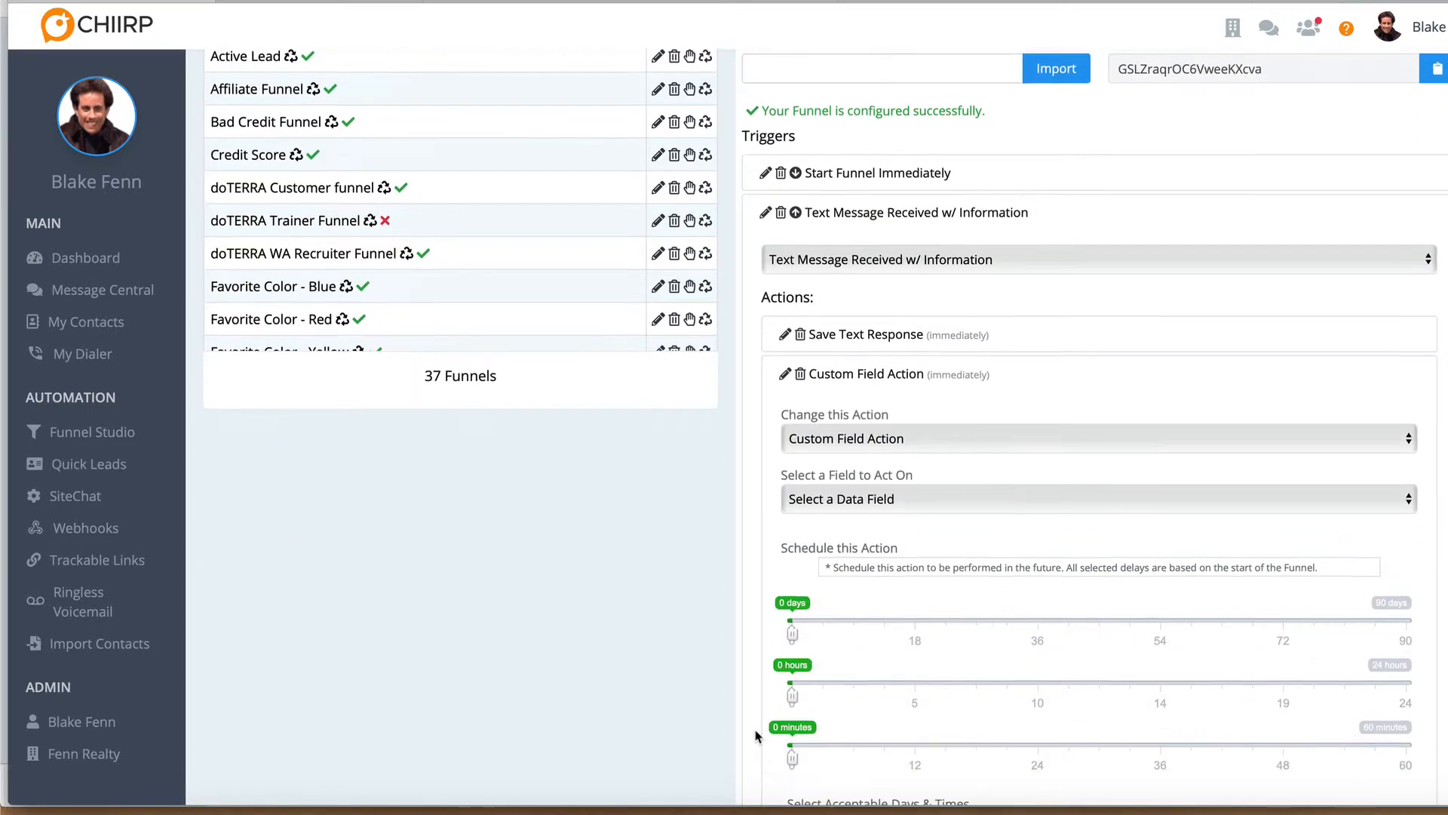
pyautogui.scroll(-3, 756, 735)
pyautogui.click(866, 294)
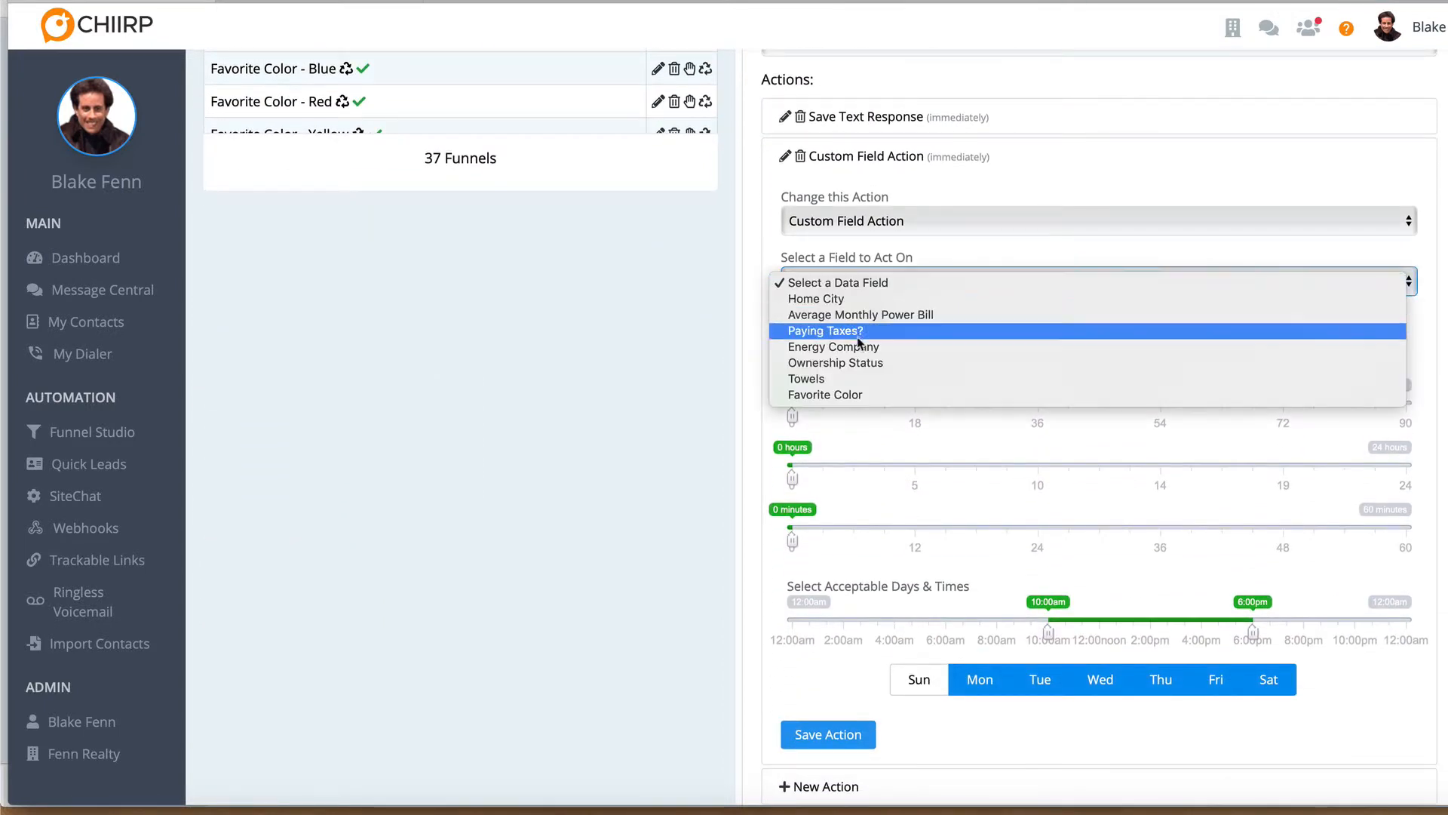
pyautogui.click(853, 394)
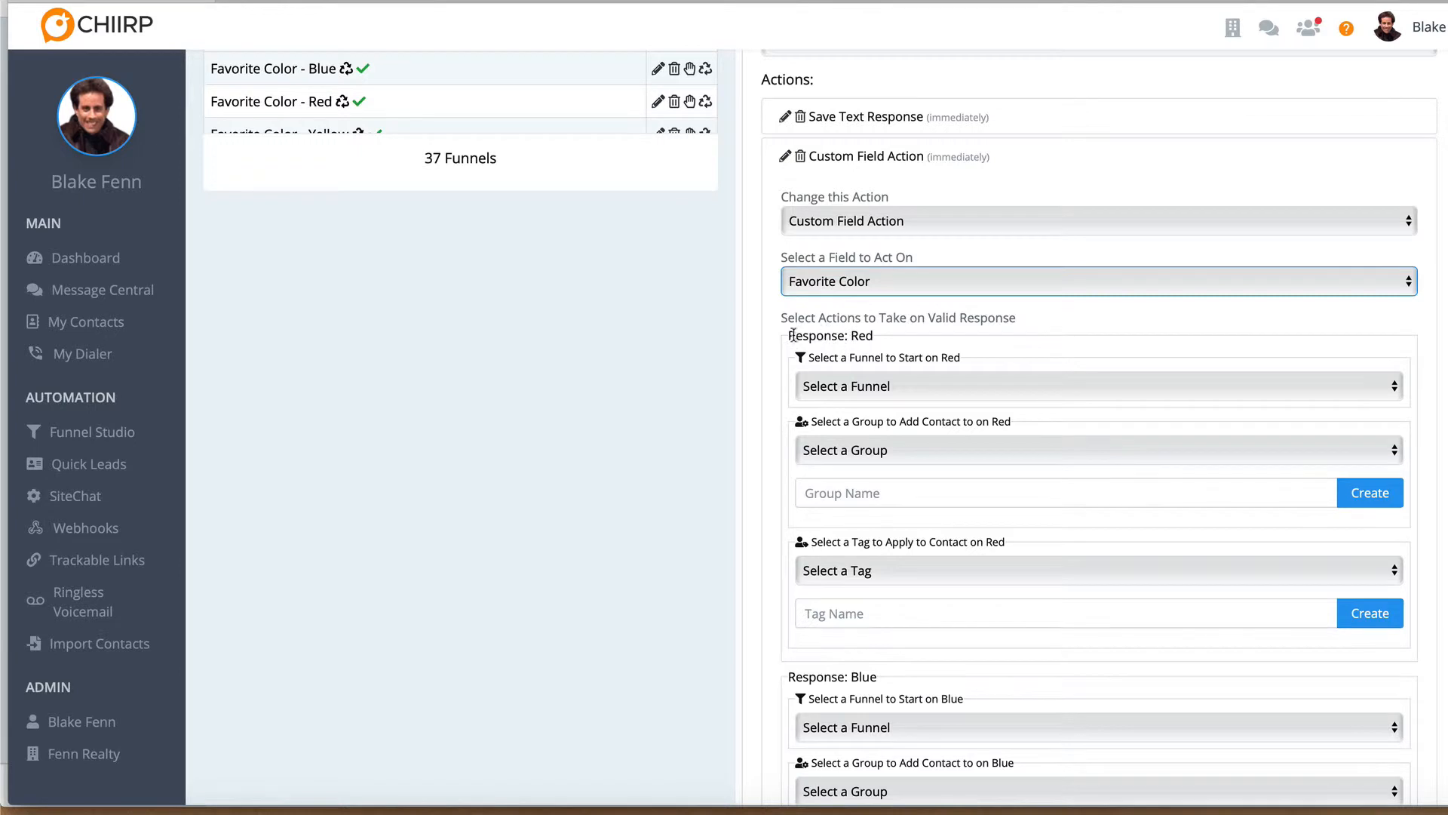
# Set the Red response to start the Favorite Color - Red funnel
pyautogui.moveTo(788, 337); pyautogui.dragTo(875, 338)
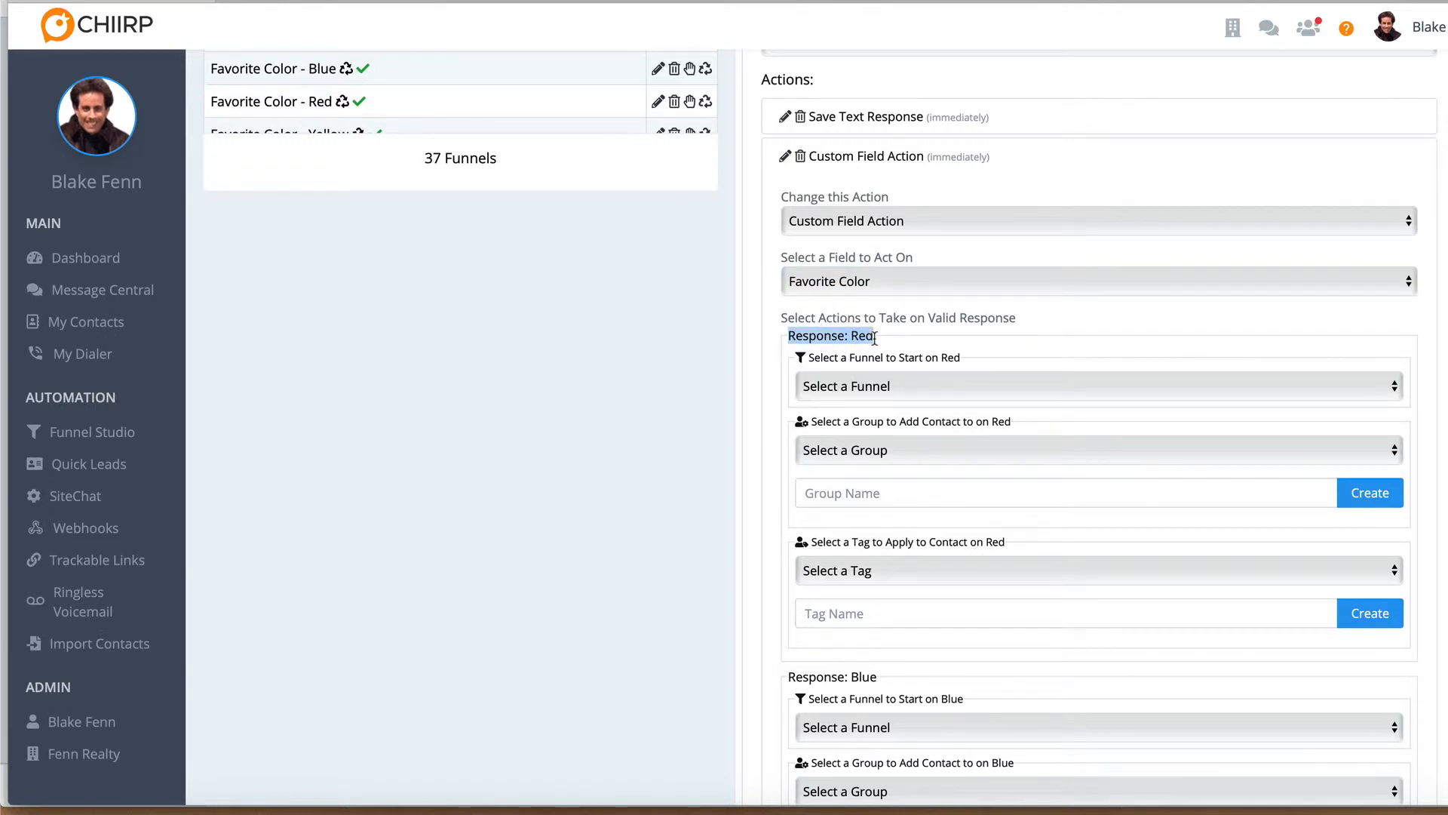
pyautogui.click(875, 337)
pyautogui.scroll(-3, 875, 337)
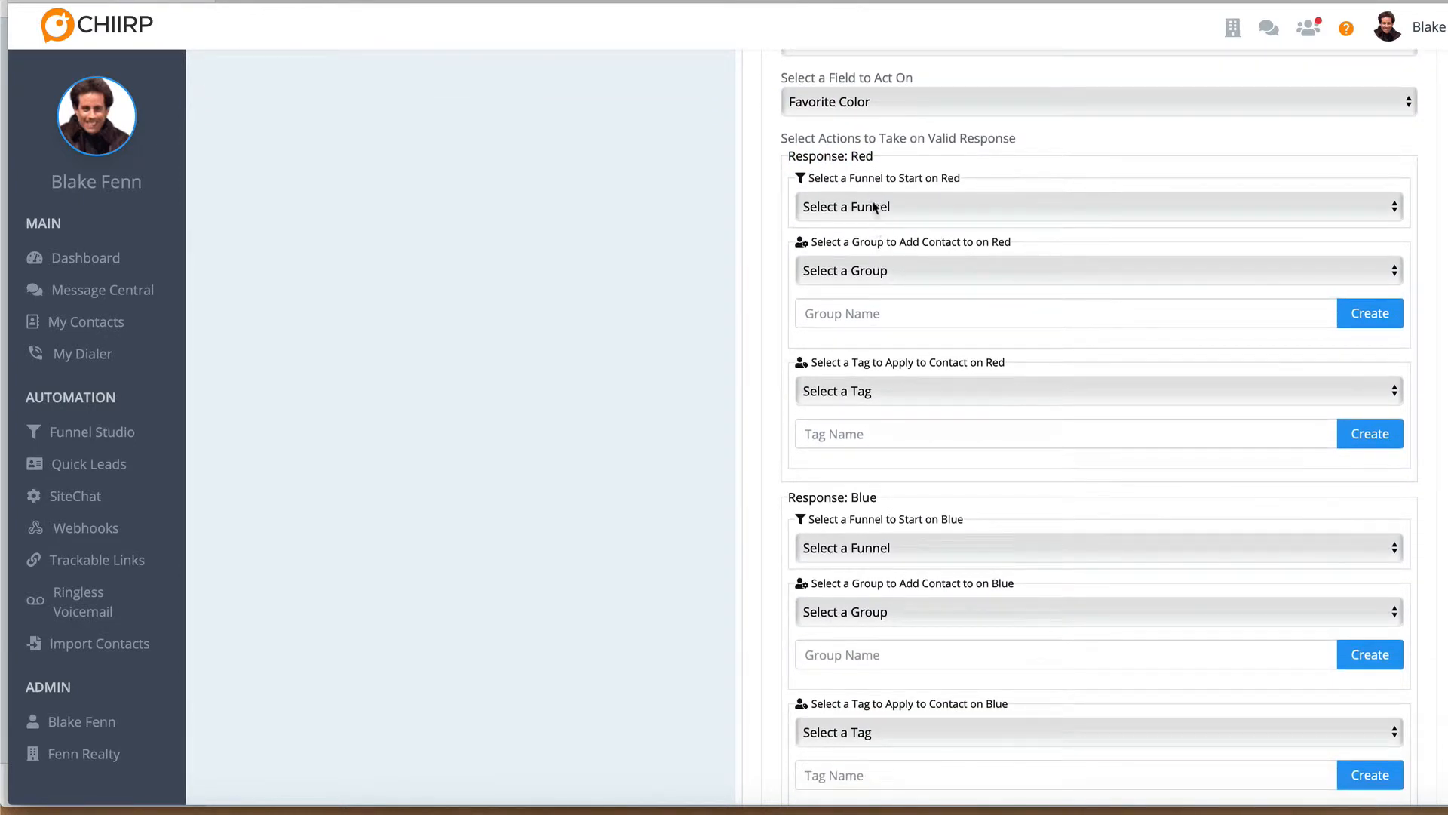
pyautogui.click(875, 207)
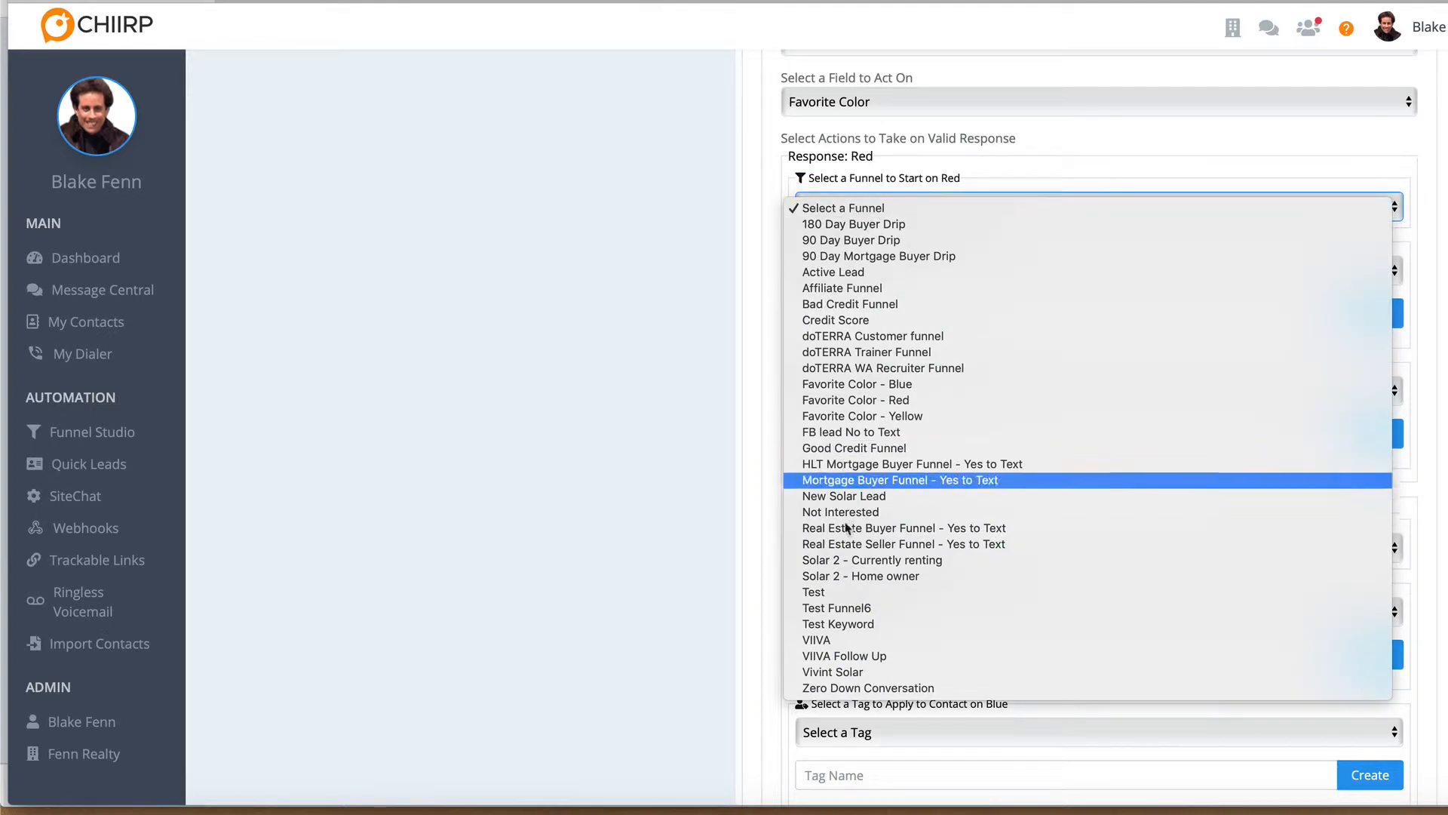
pyautogui.click(854, 400)
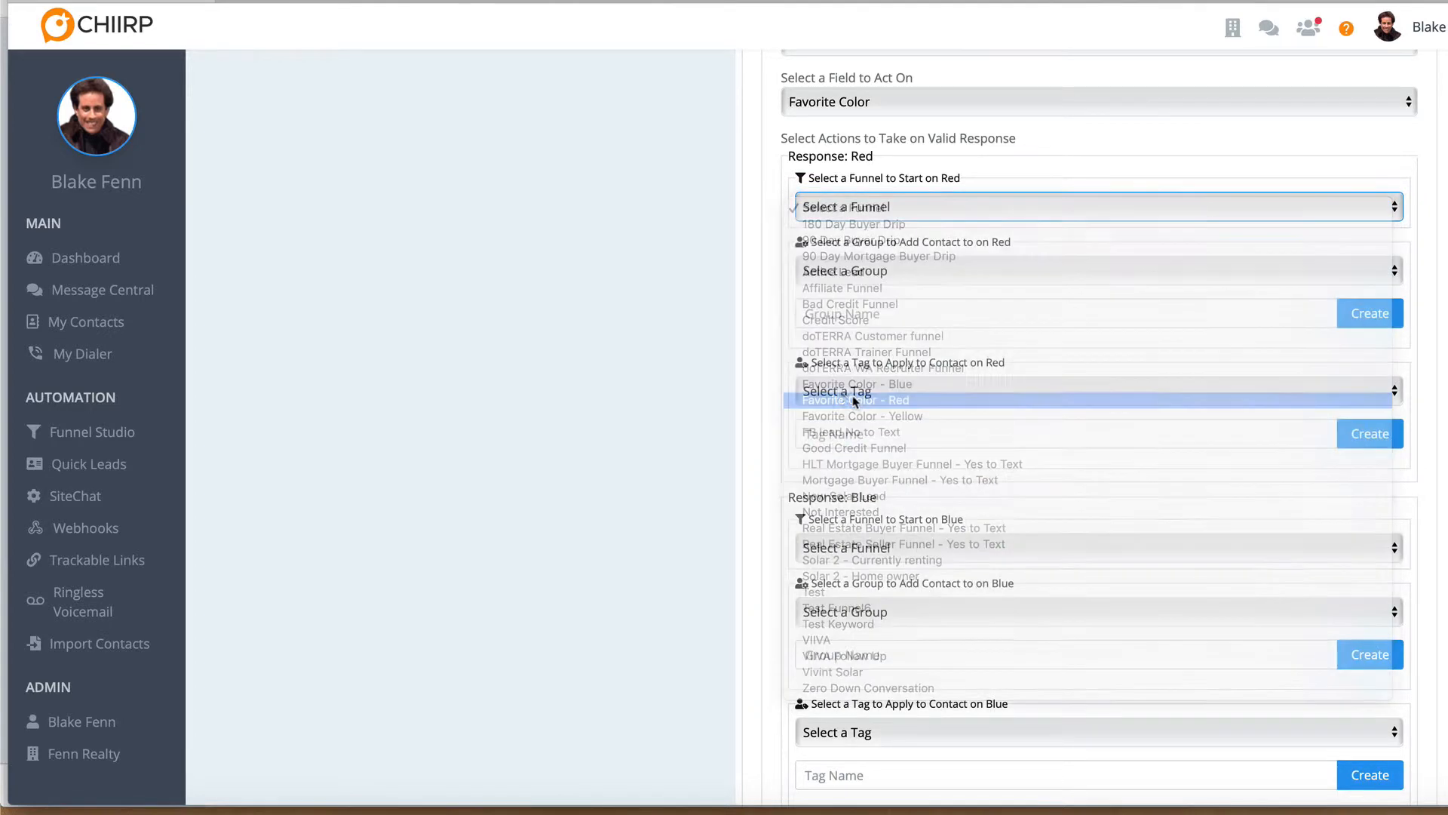
# Set the Blue response to start the Favorite Color - Blue funnel and the Yellow response to start Favorite Color - Yellow
pyautogui.scroll(-3, 817, 498)
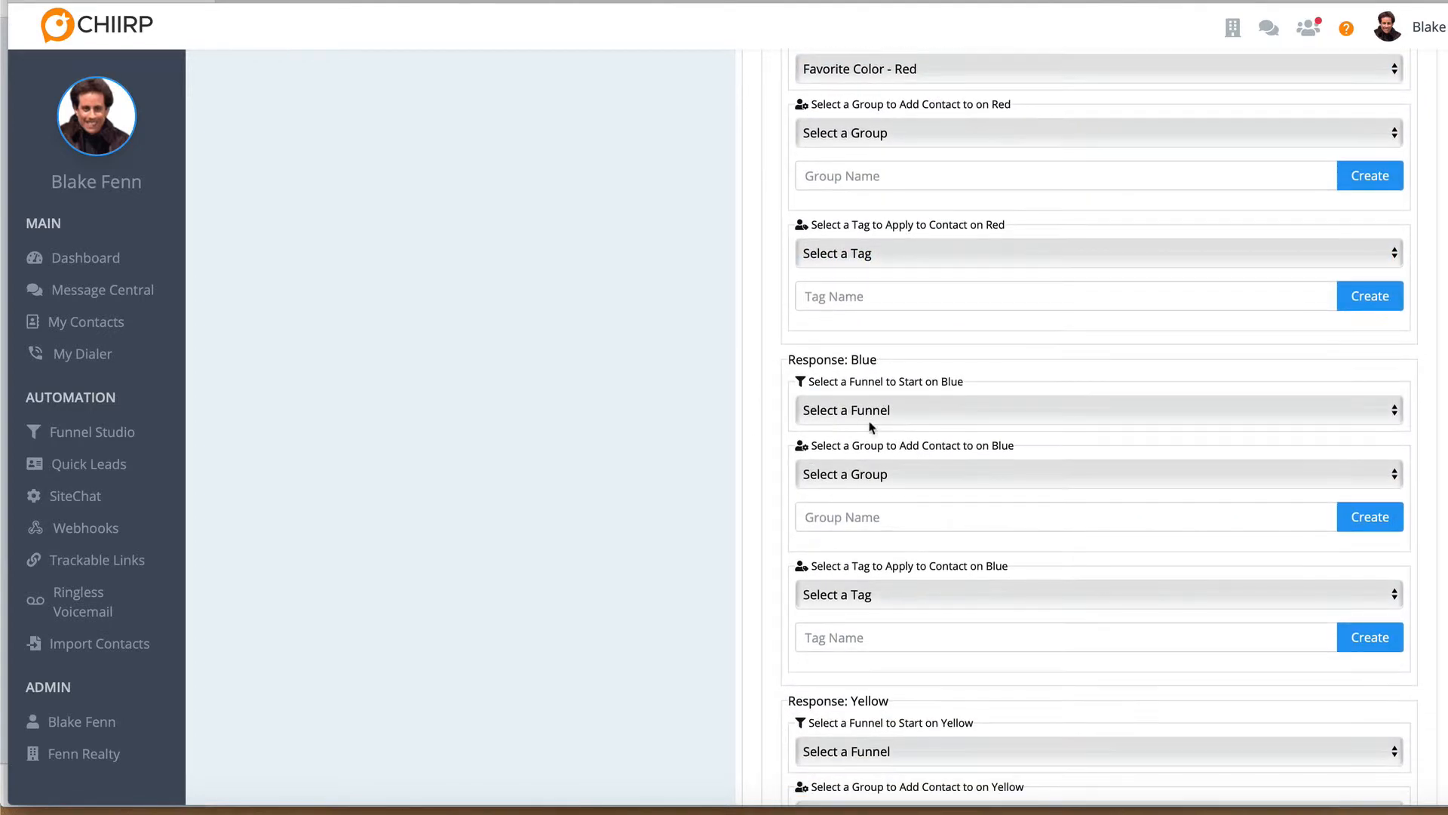
pyautogui.click(871, 411)
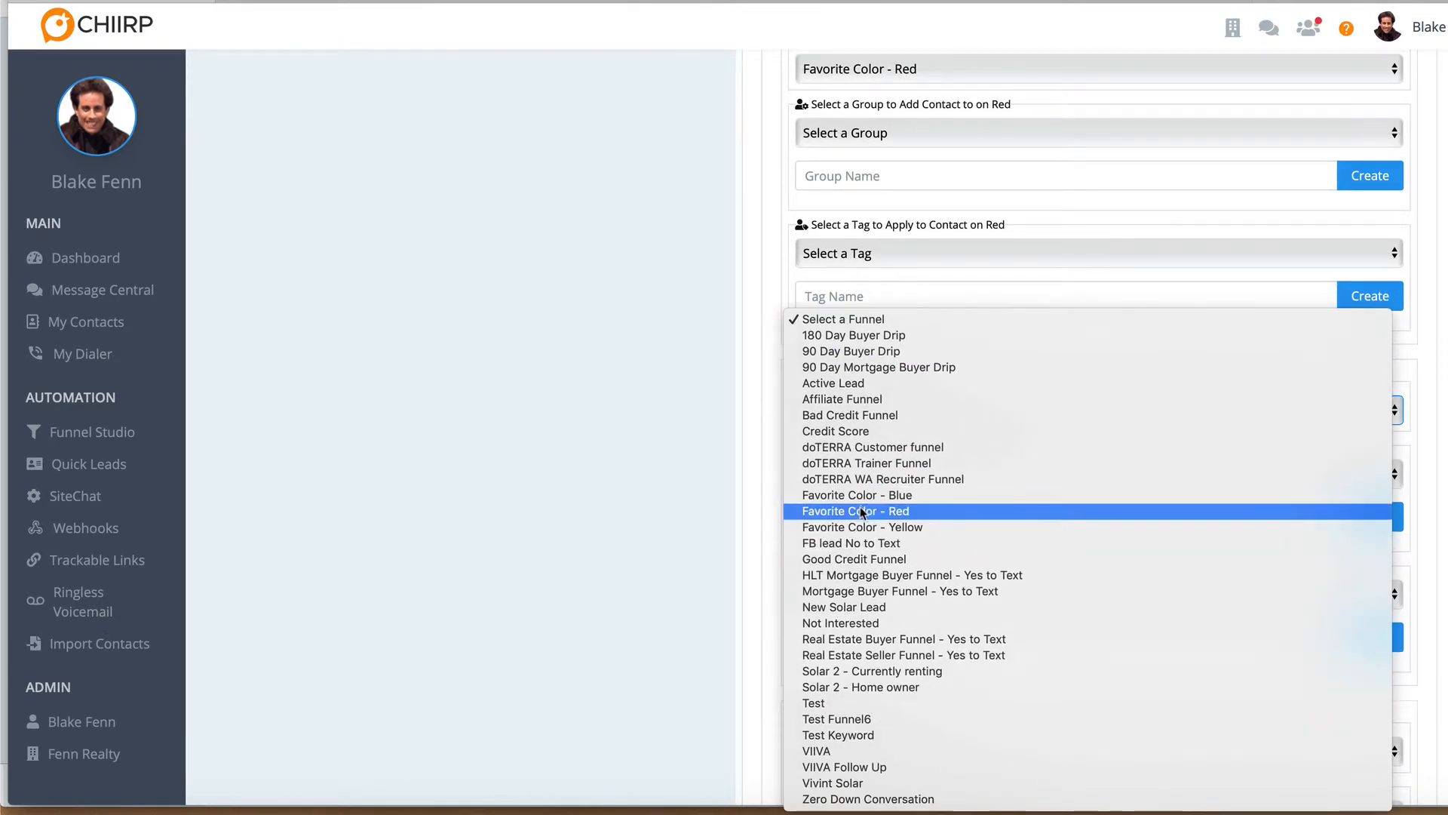
pyautogui.click(862, 495)
pyautogui.scroll(-3, 771, 517)
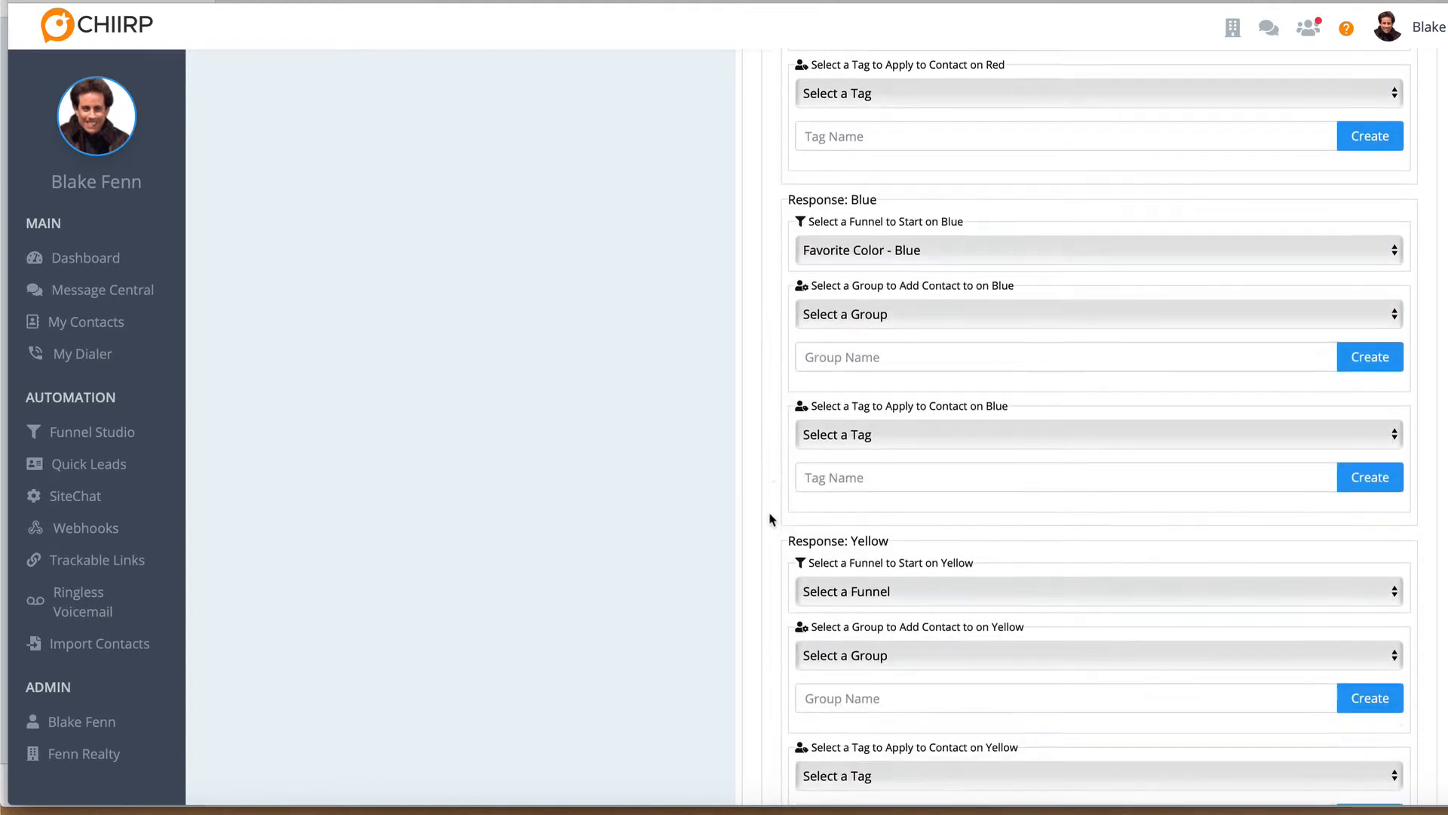
pyautogui.scroll(-3, 771, 519)
pyautogui.click(852, 425)
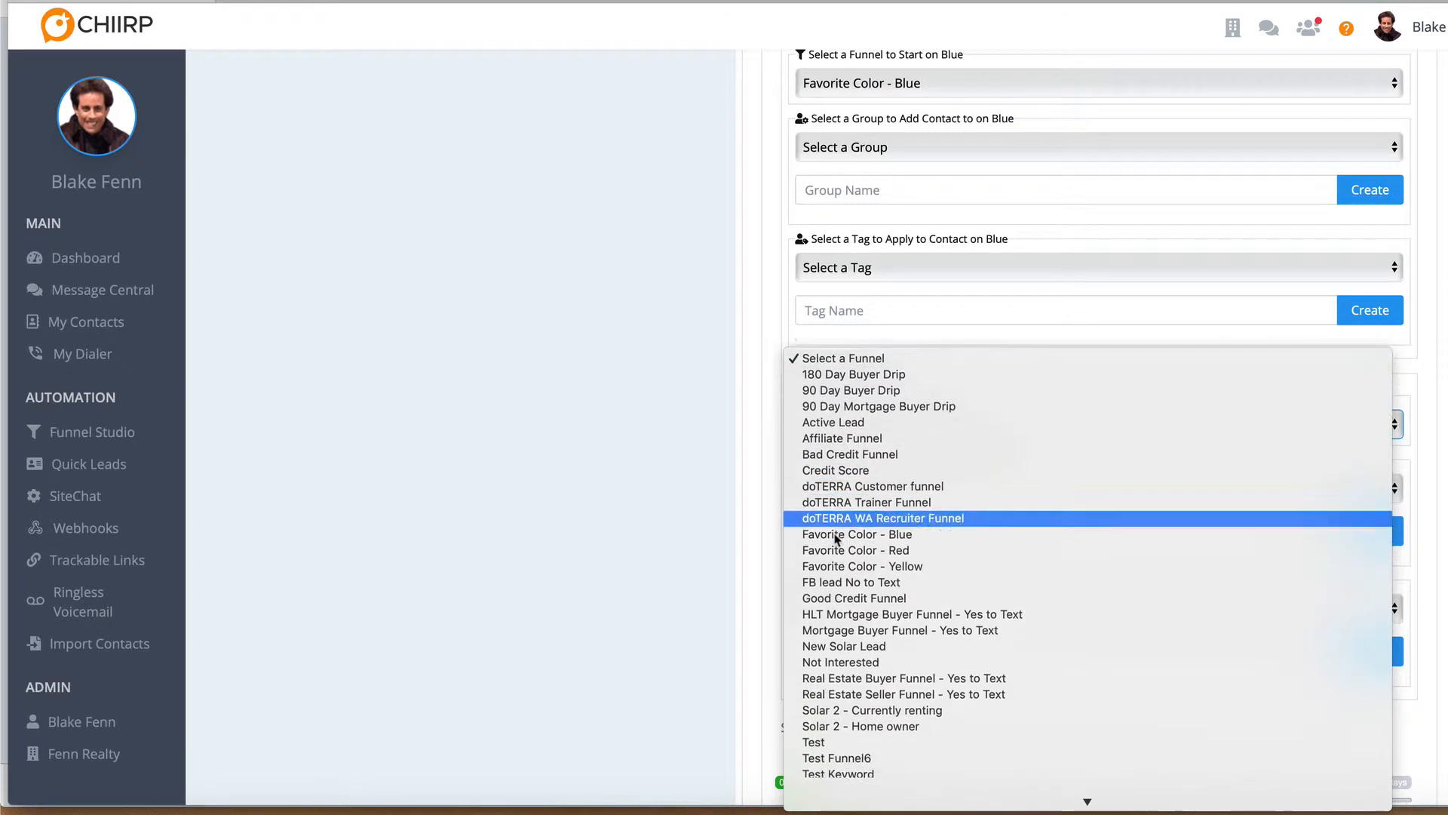
pyautogui.click(860, 534)
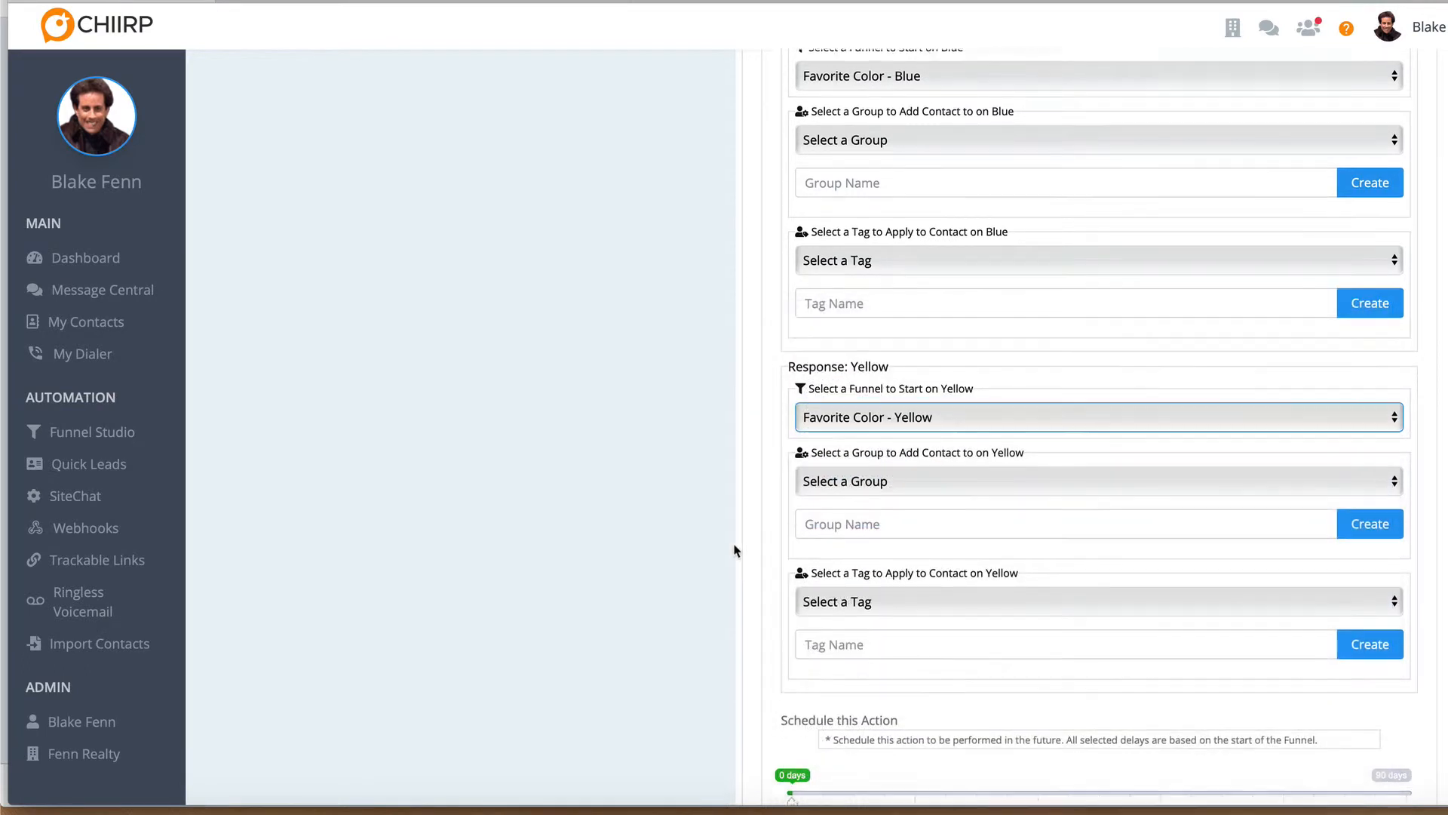
# Allow the Custom Field Action from 12:00am to 12:00am, include Sunday, and save the action
pyautogui.scroll(-8, 736, 551)
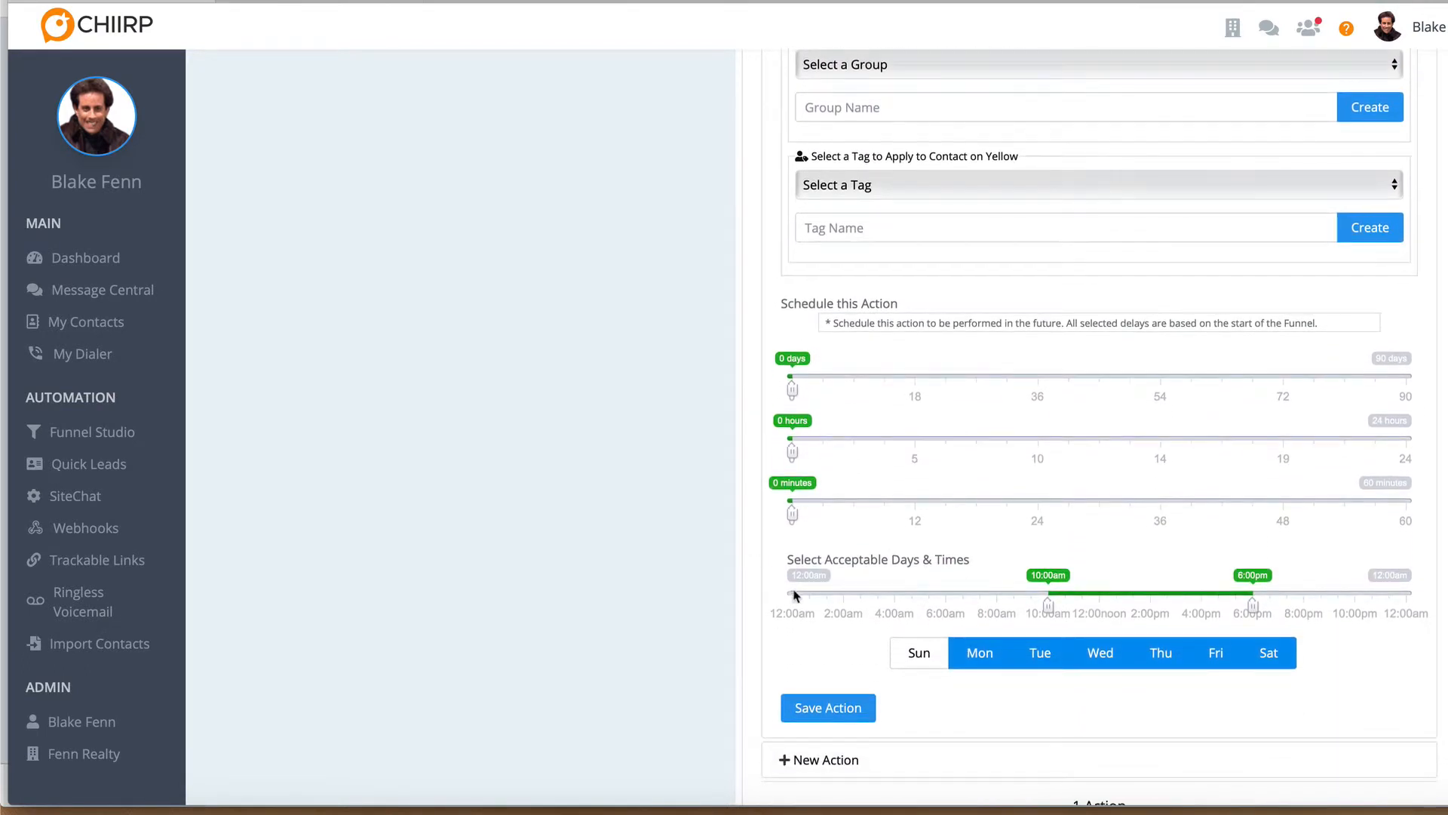
pyautogui.click(793, 594)
pyautogui.click(1409, 596)
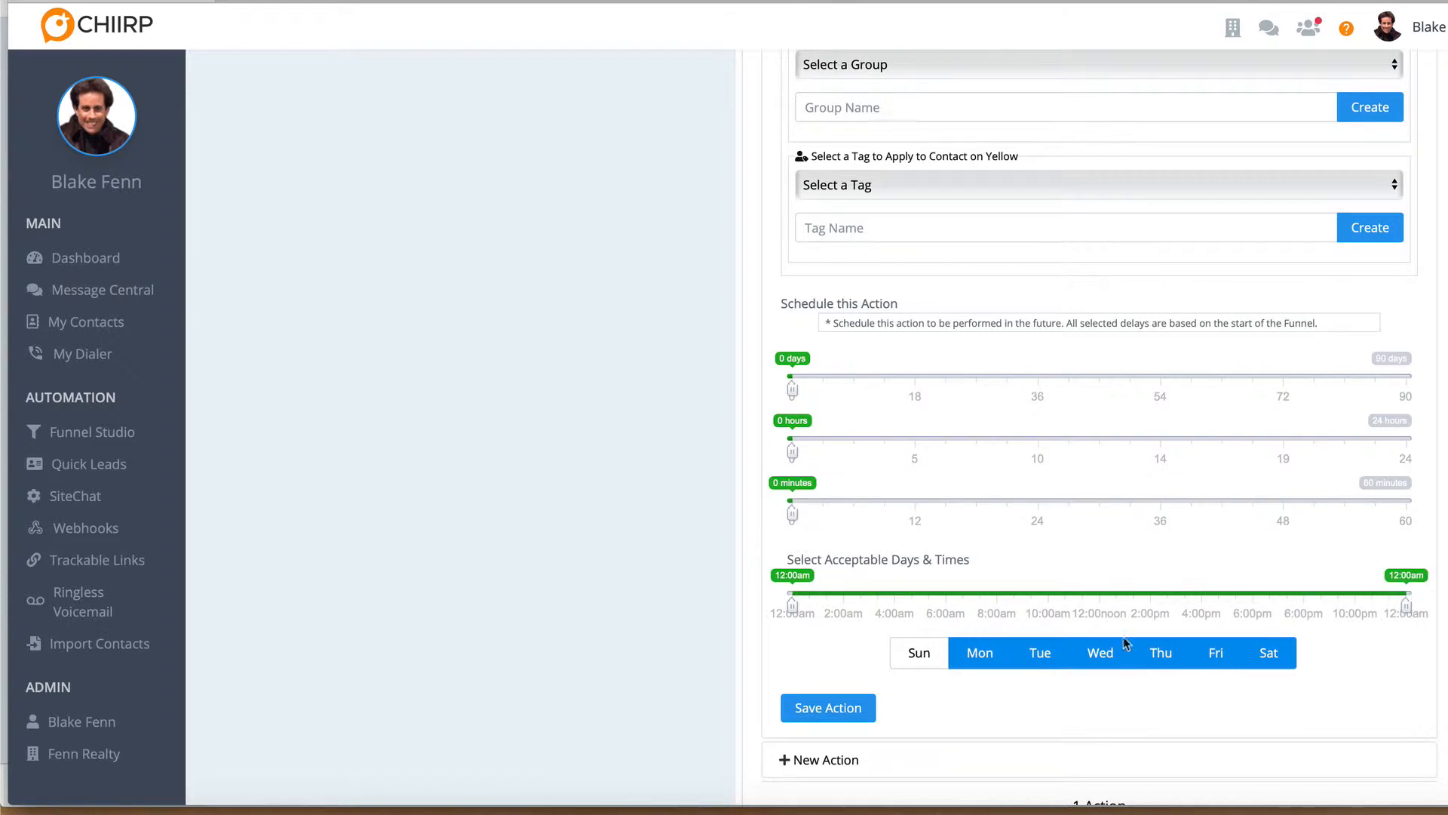
pyautogui.click(919, 652)
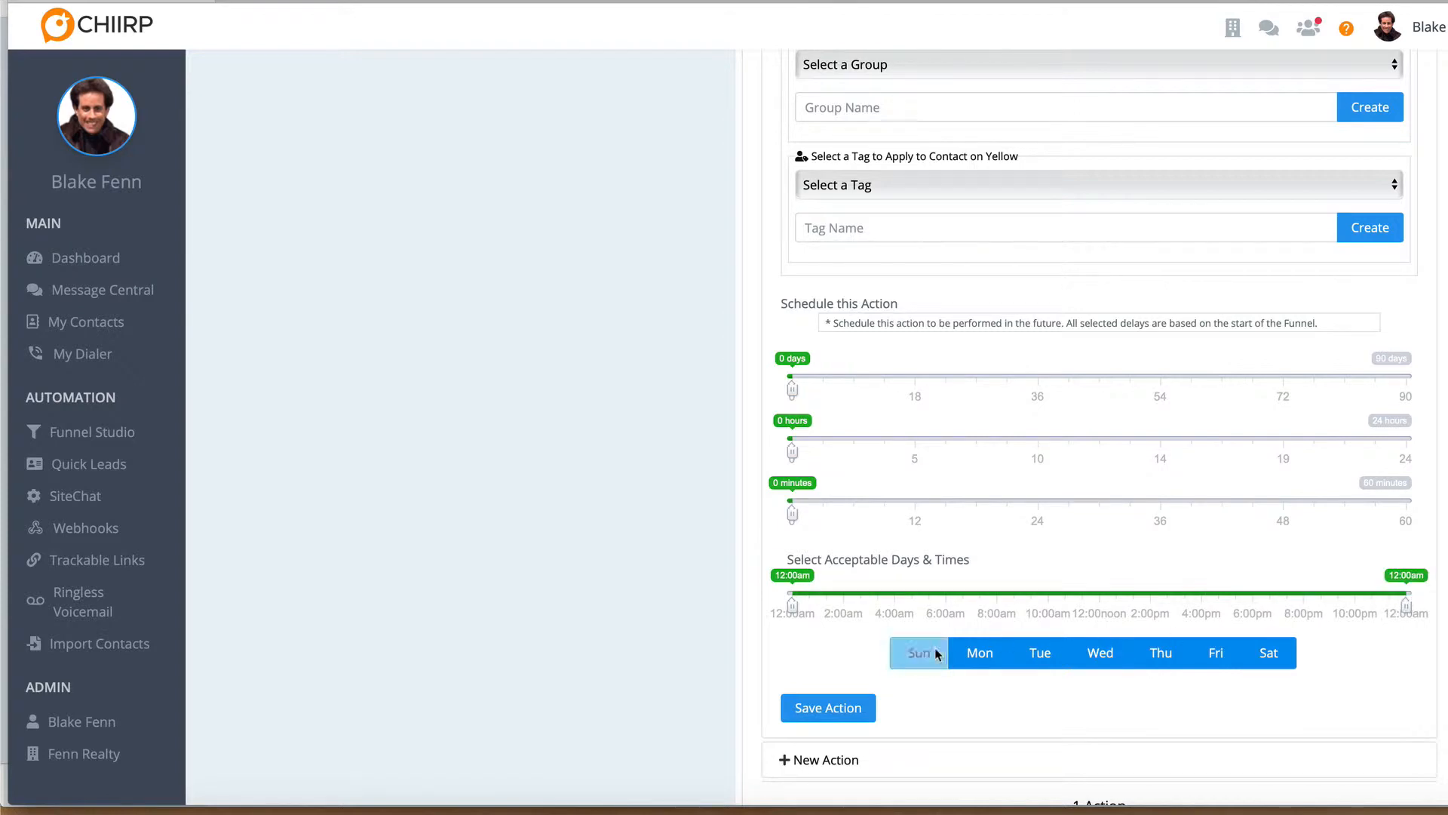
pyautogui.click(814, 709)
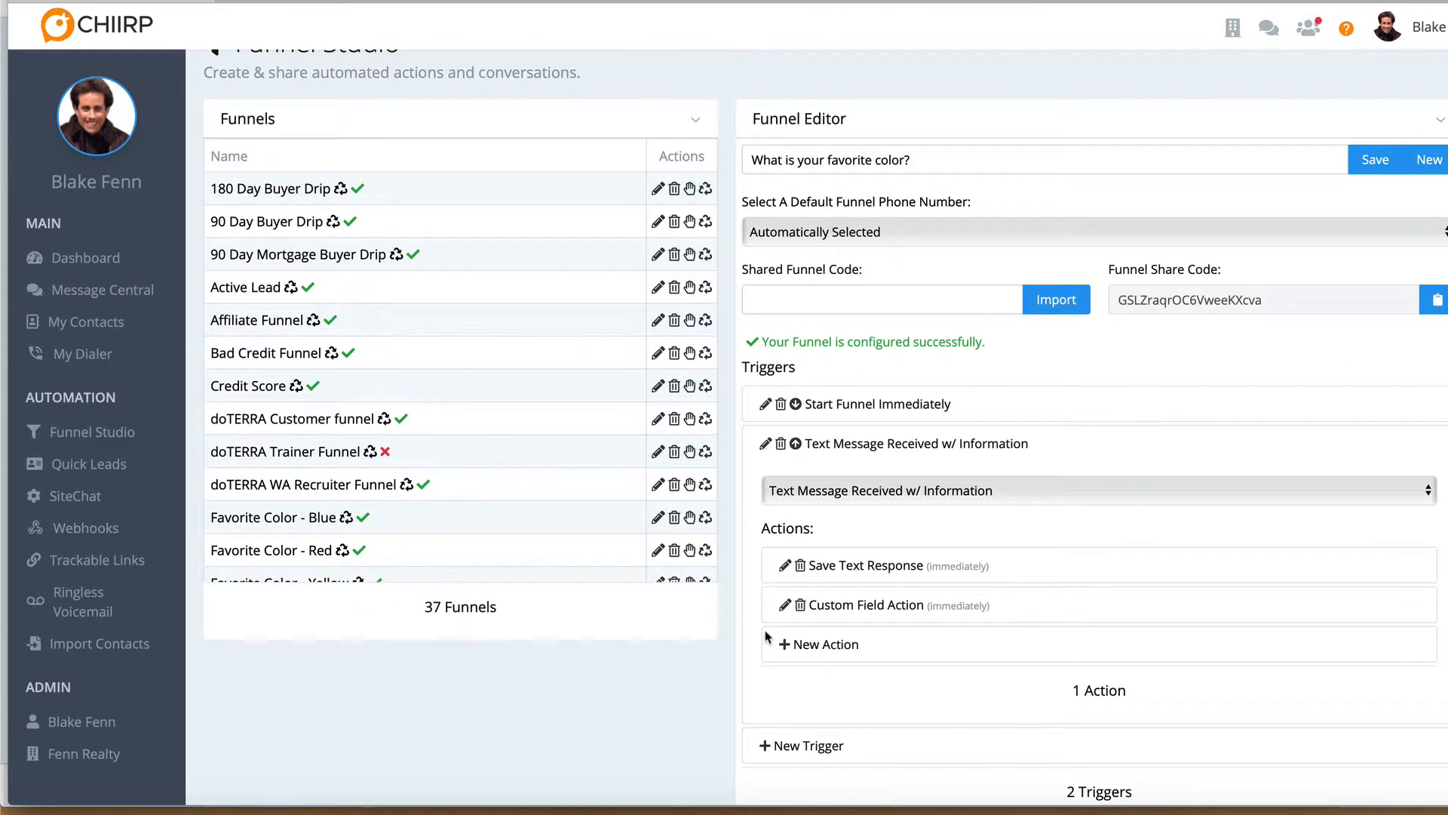
# Reopen the Text Message Received w/ Information trigger and review the settings of its Custom Field Action
pyautogui.click(882, 447)
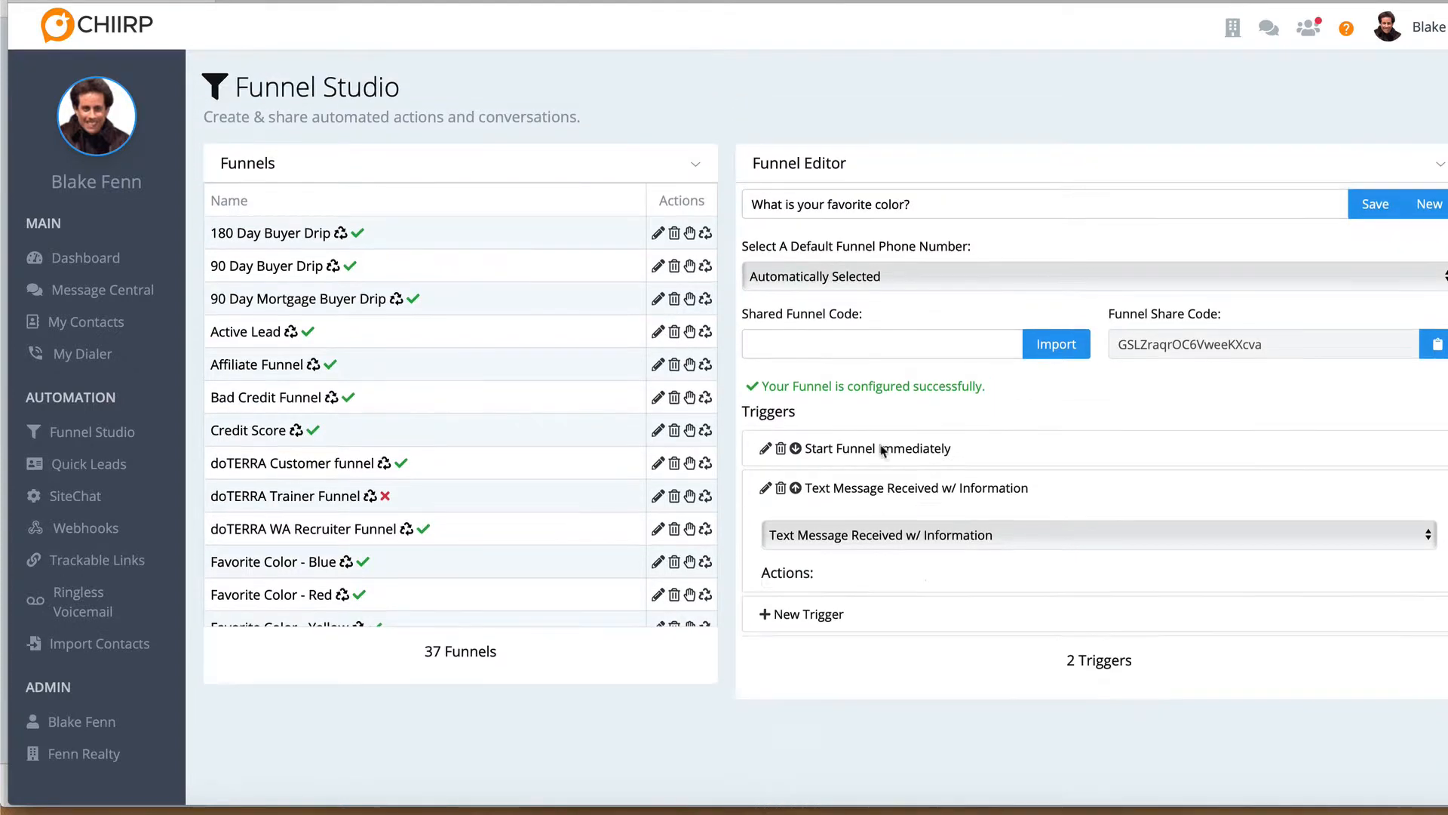
pyautogui.click(873, 492)
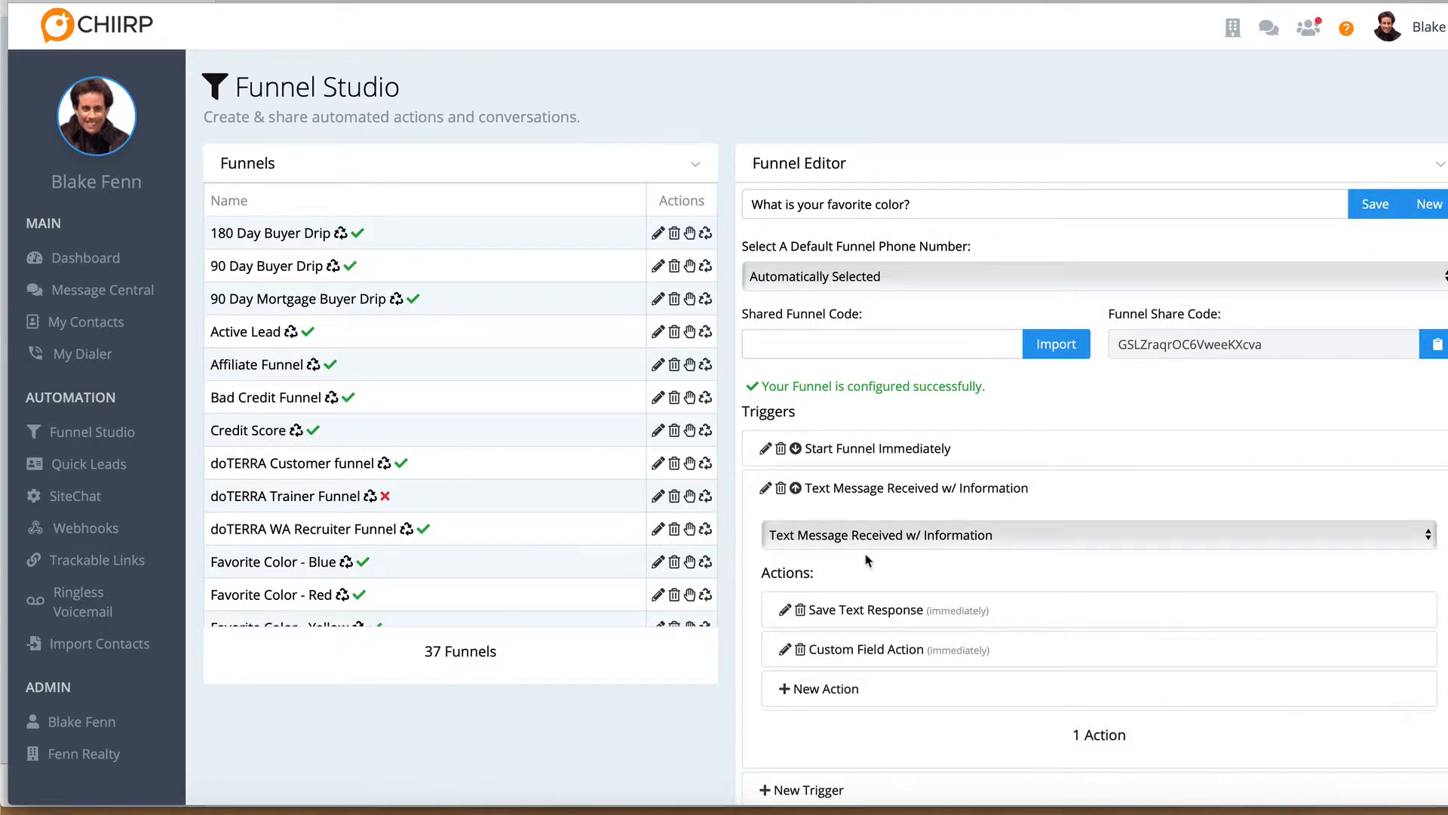
pyautogui.scroll(-1, 867, 562)
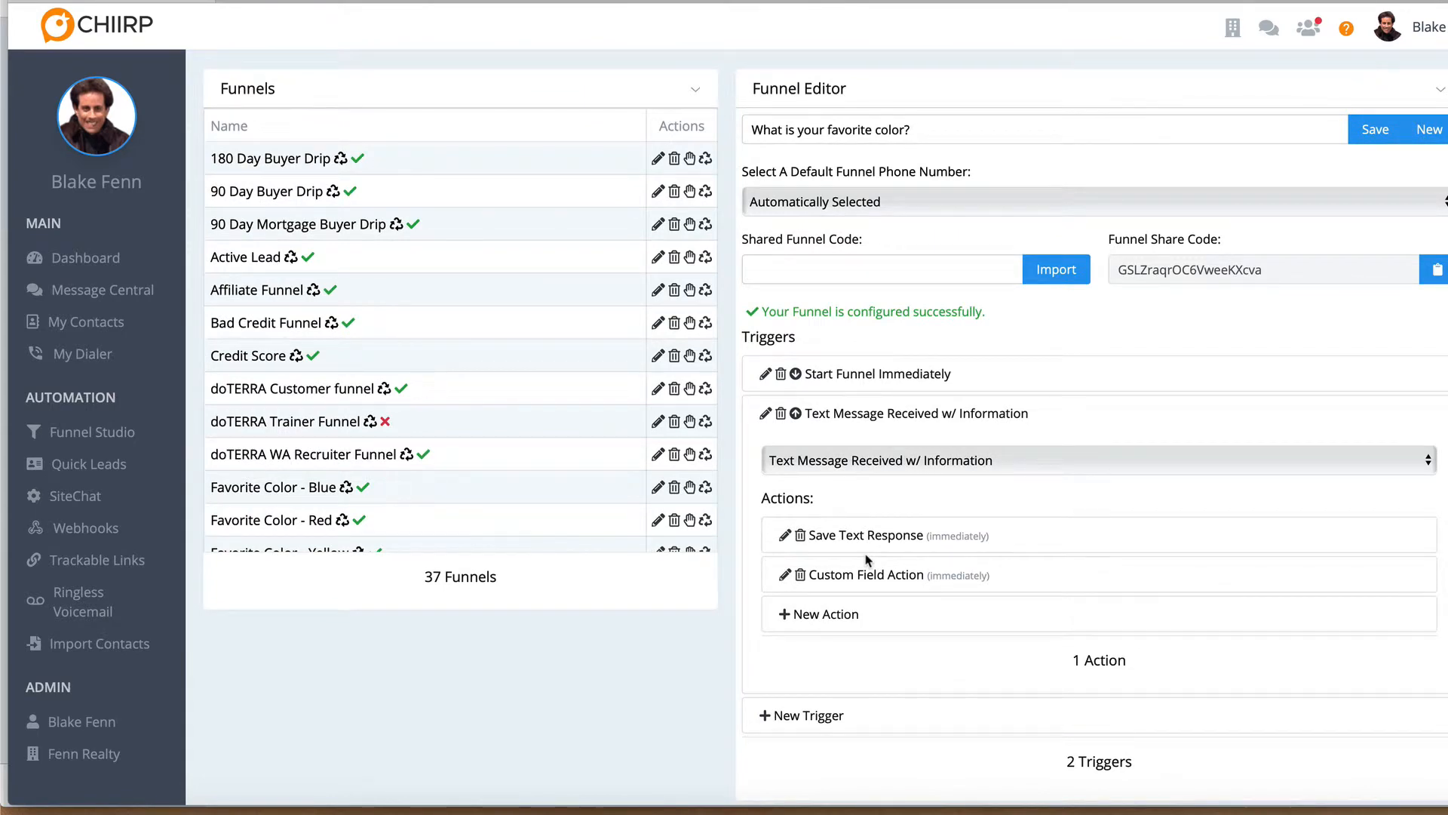
pyautogui.click(864, 575)
pyautogui.scroll(-3, 864, 575)
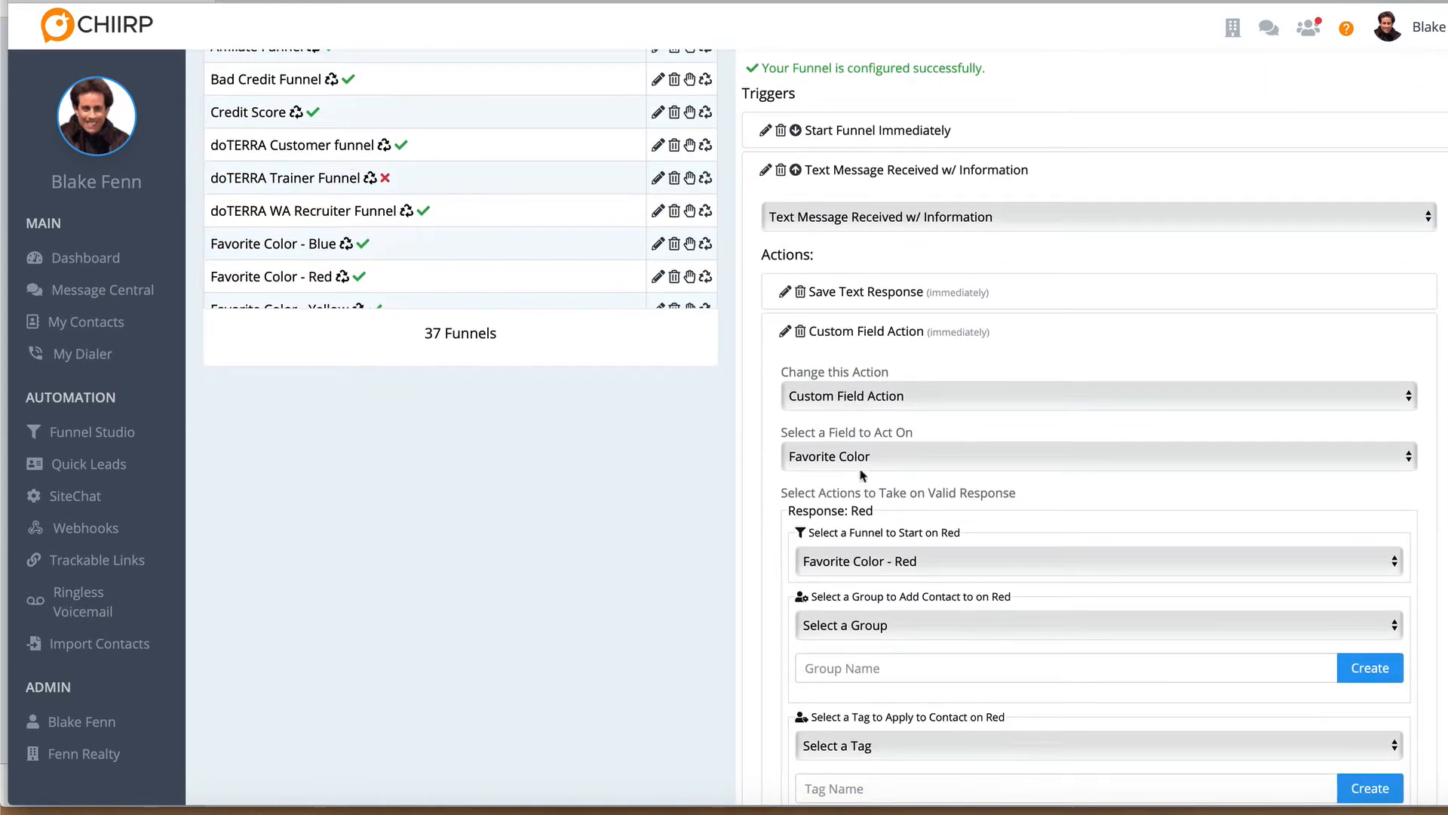
# Review the funnel, group and tag settings for each response in the Custom Field Action, and collapse it
pyautogui.scroll(-2, 860, 495)
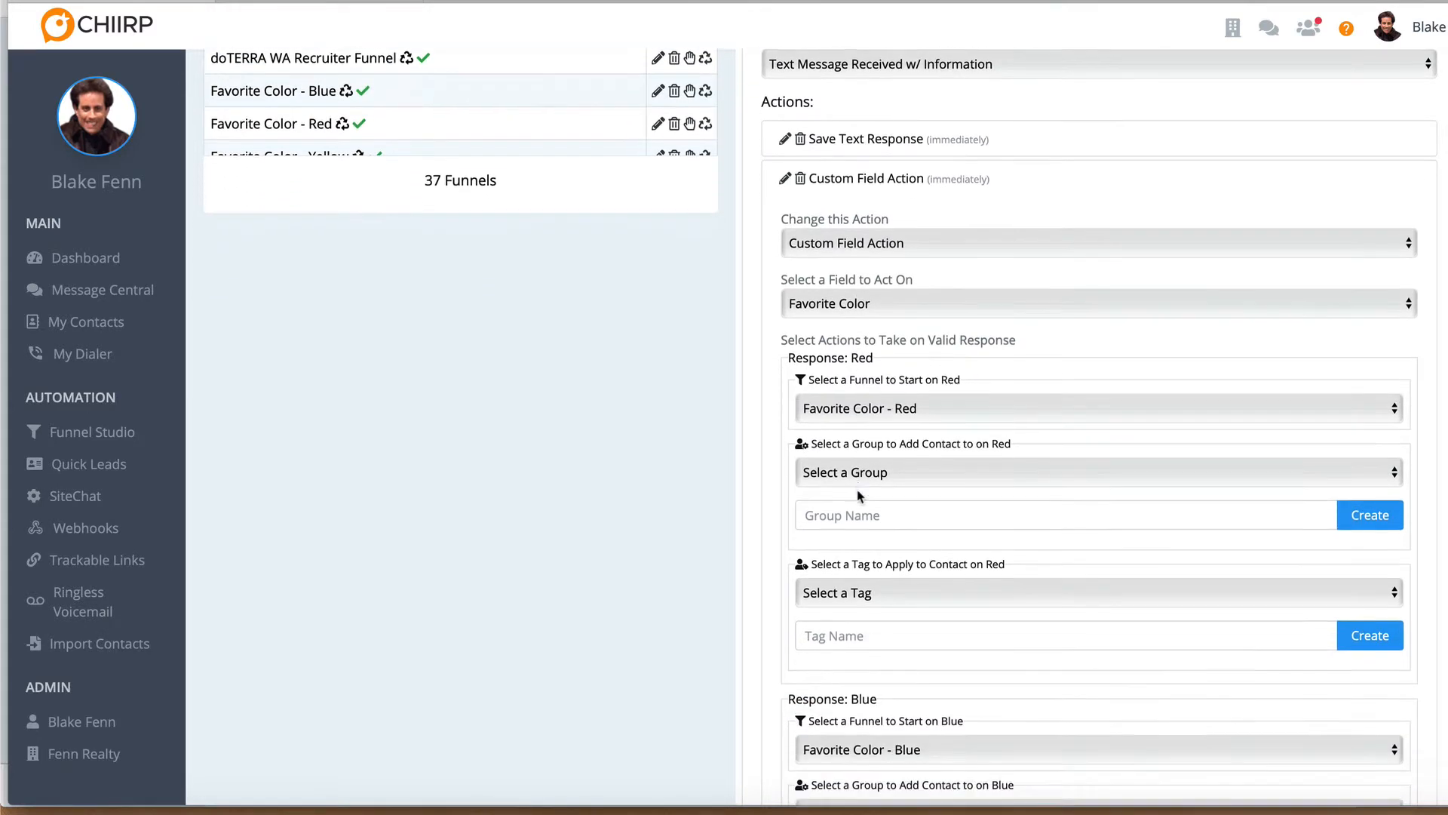
pyautogui.scroll(-2, 860, 494)
pyautogui.scroll(5, 860, 495)
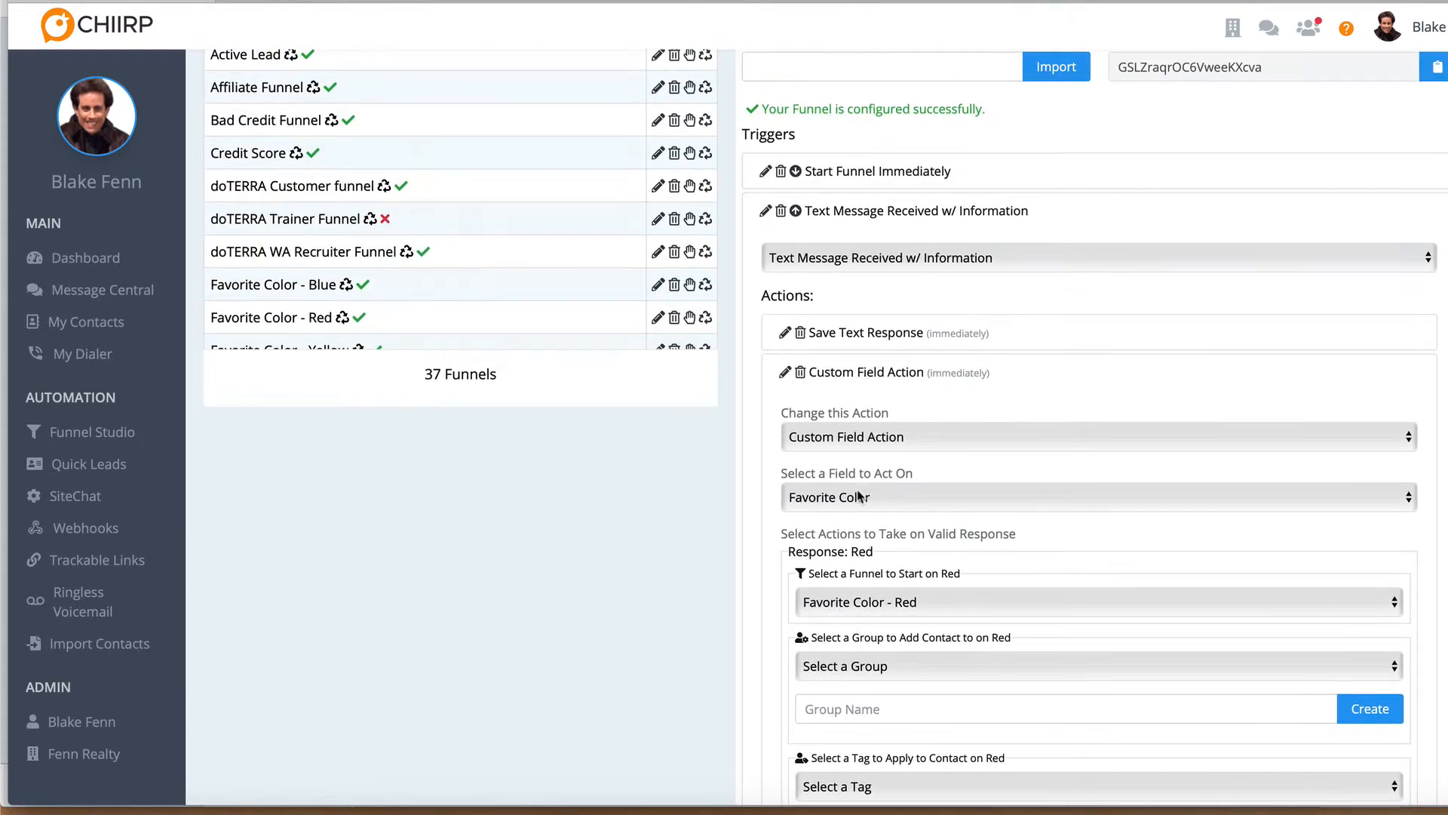
pyautogui.click(906, 381)
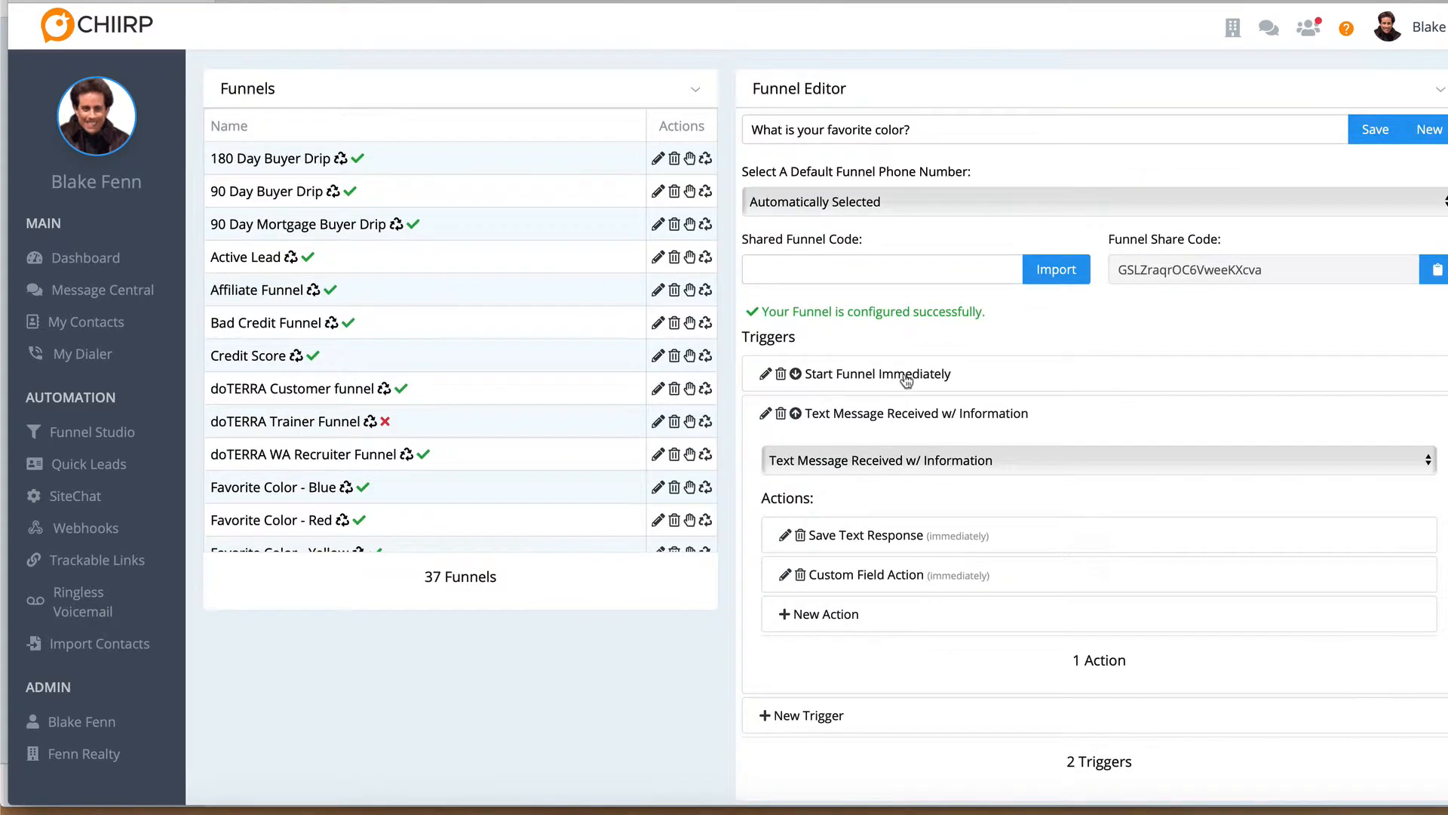
# Set the Save Text Response action to notify the assigned user on an invalid response, save it, and collapse the trigger
pyautogui.click(903, 538)
pyautogui.scroll(-2, 800, 381)
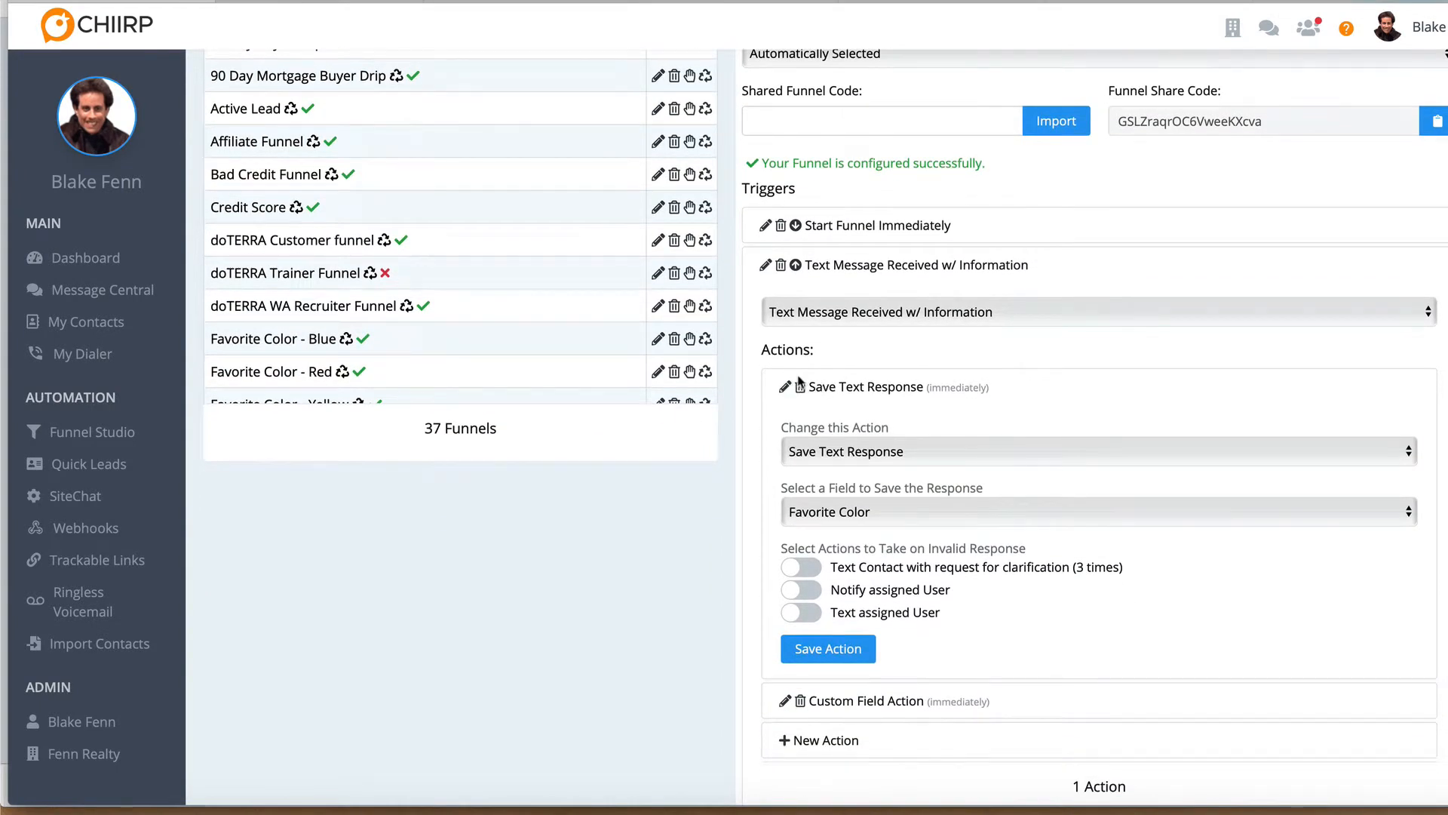
pyautogui.scroll(-1, 824, 406)
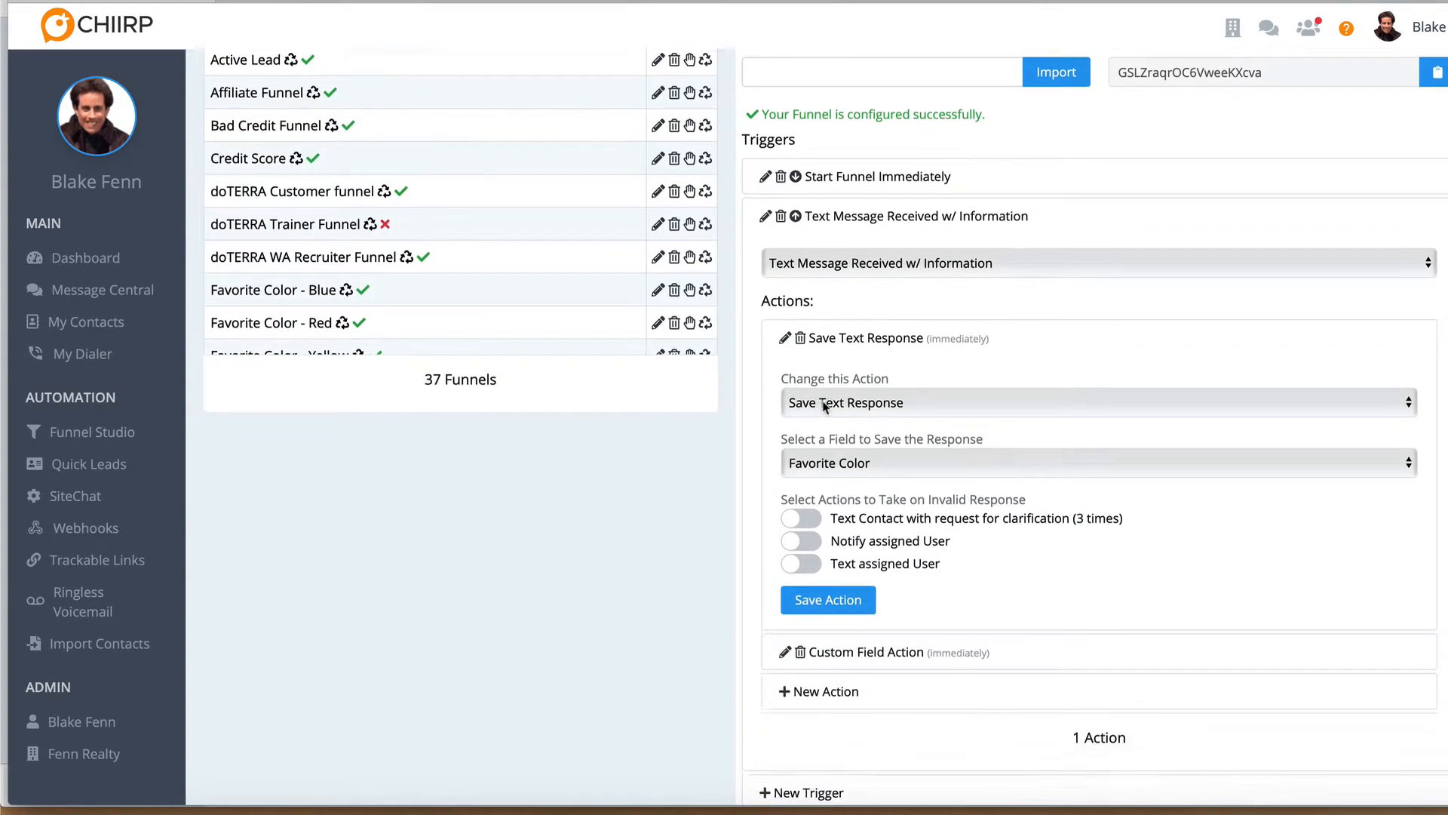
pyautogui.scroll(-1, 825, 406)
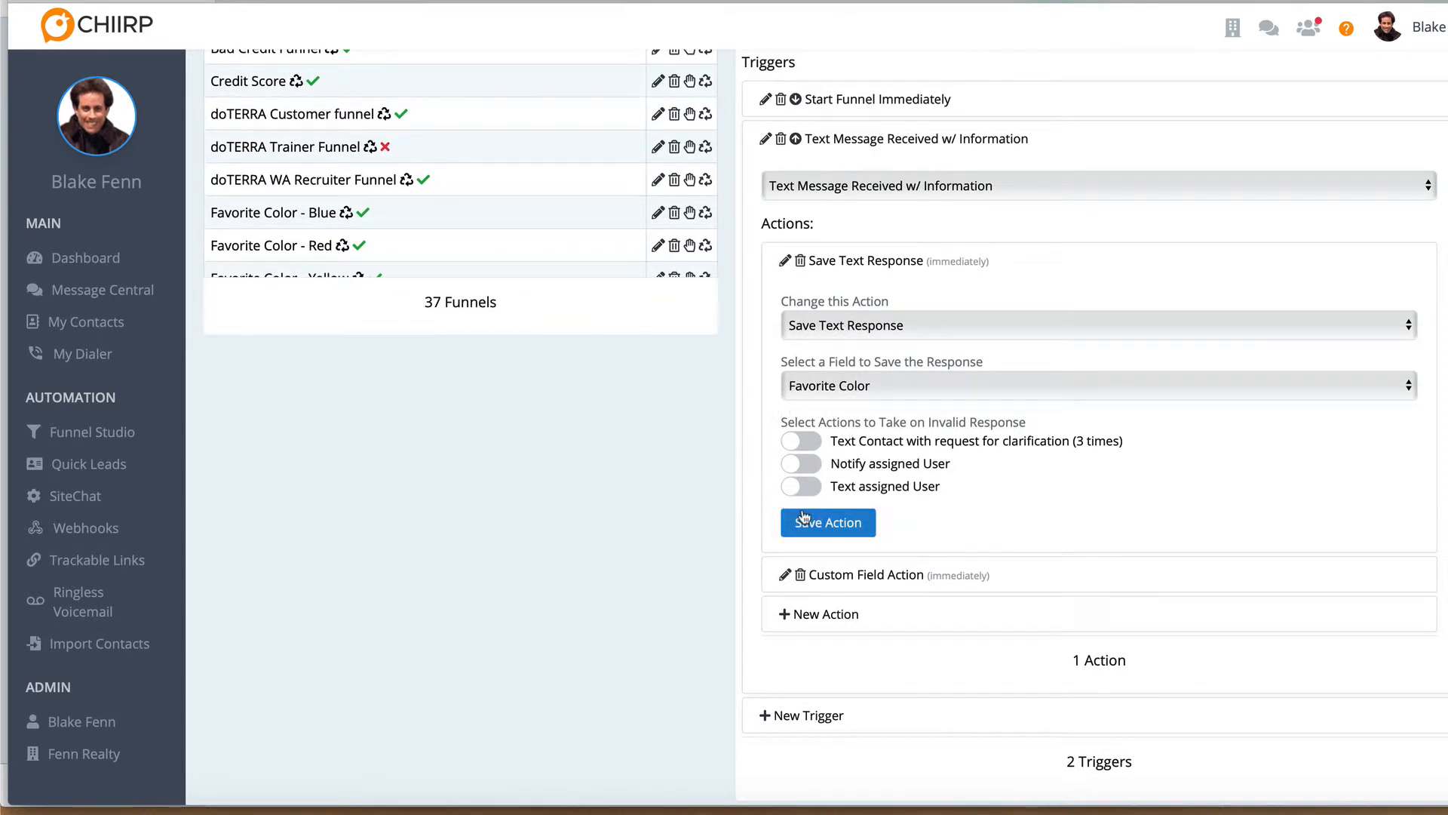
pyautogui.click(796, 464)
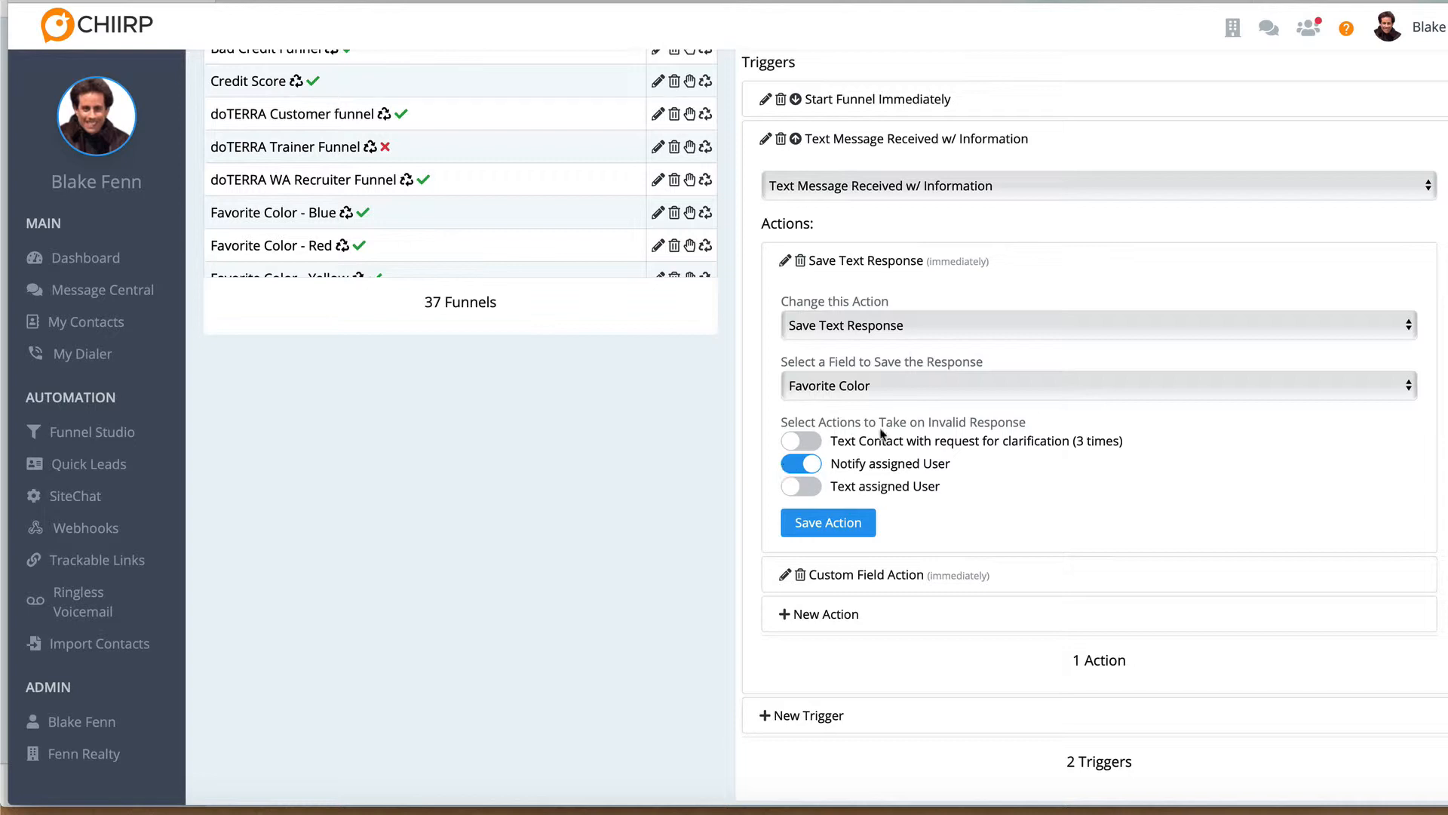
pyautogui.click(798, 489)
pyautogui.click(815, 470)
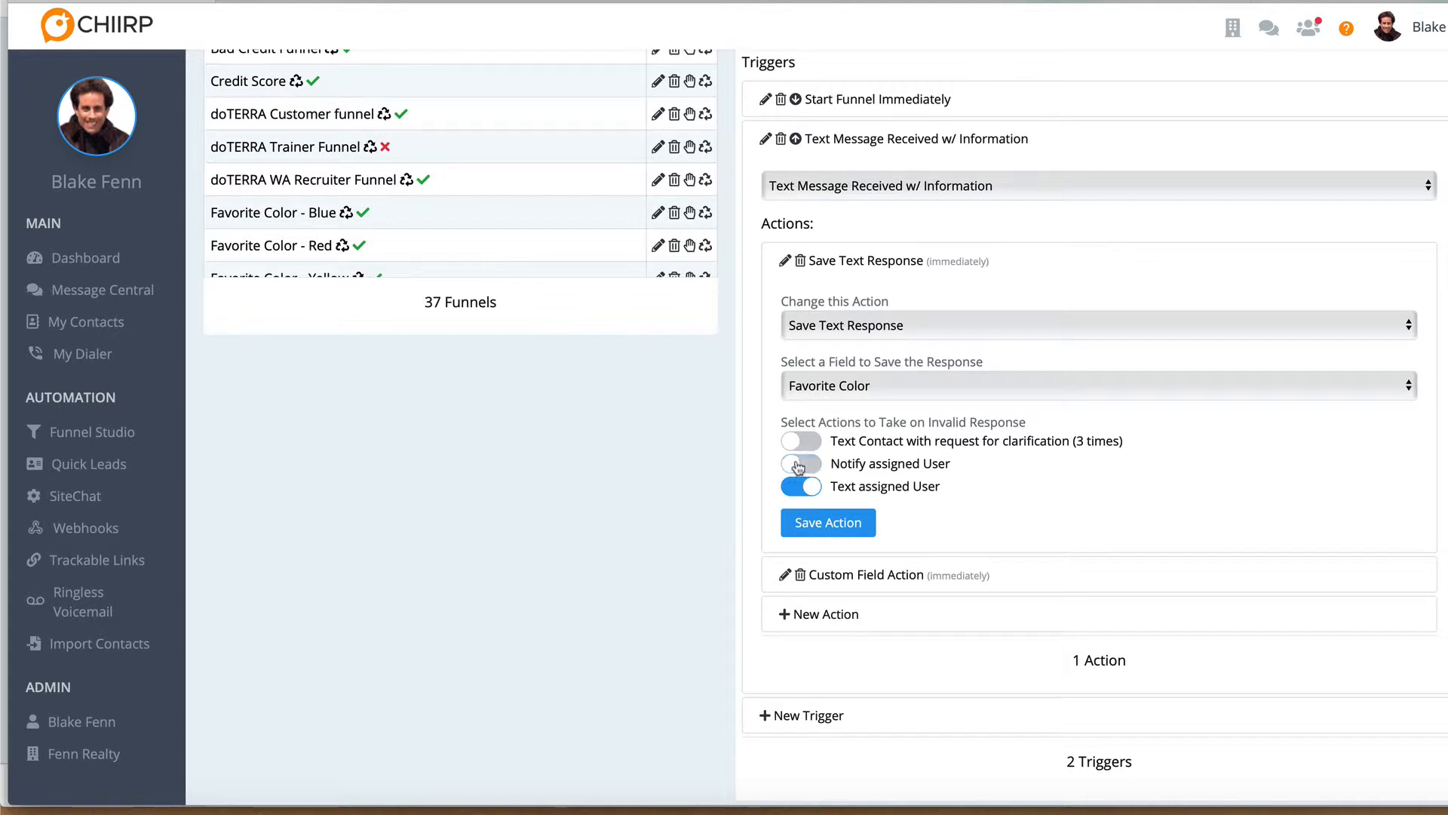
pyautogui.click(813, 469)
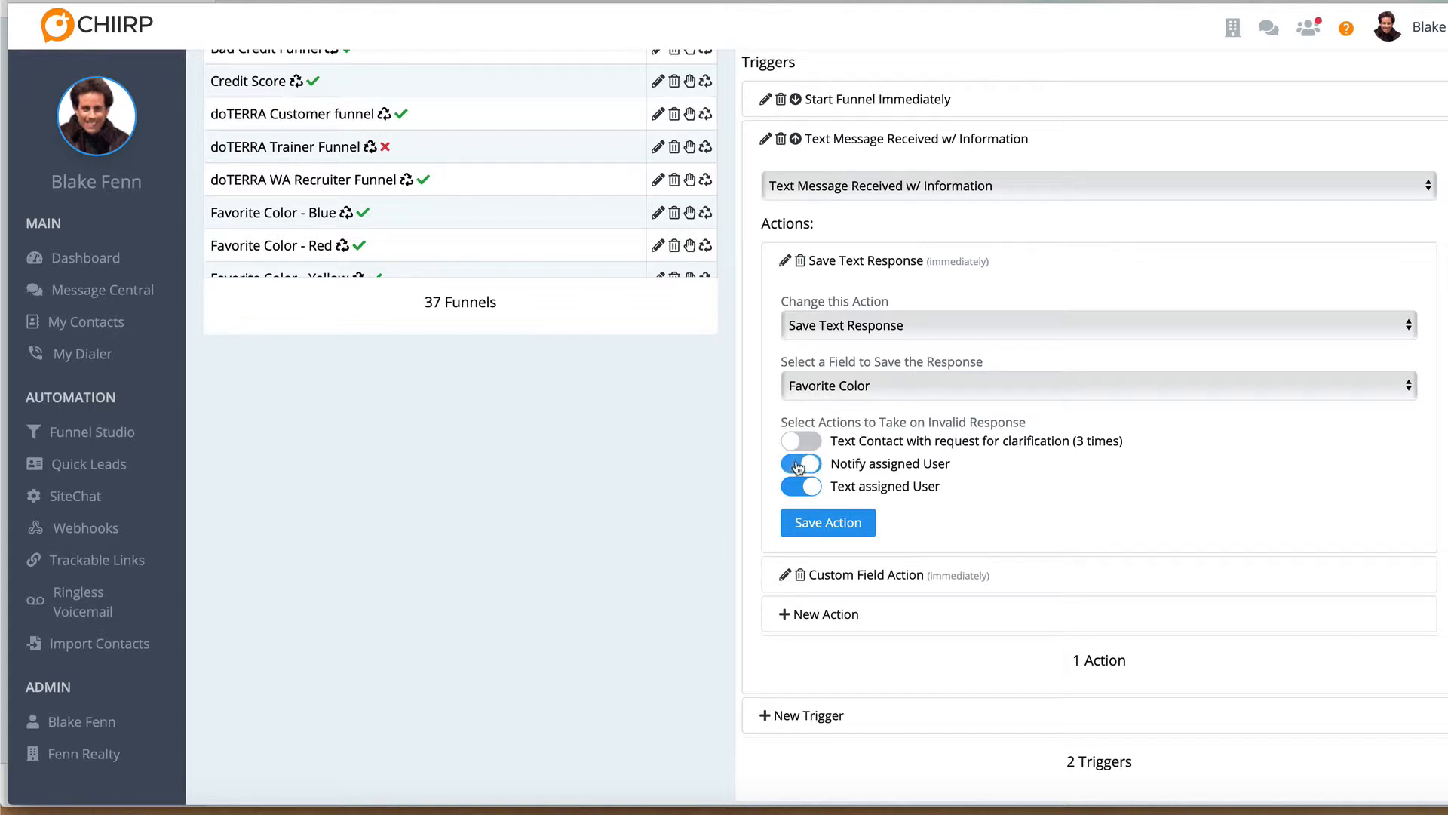
pyautogui.click(807, 522)
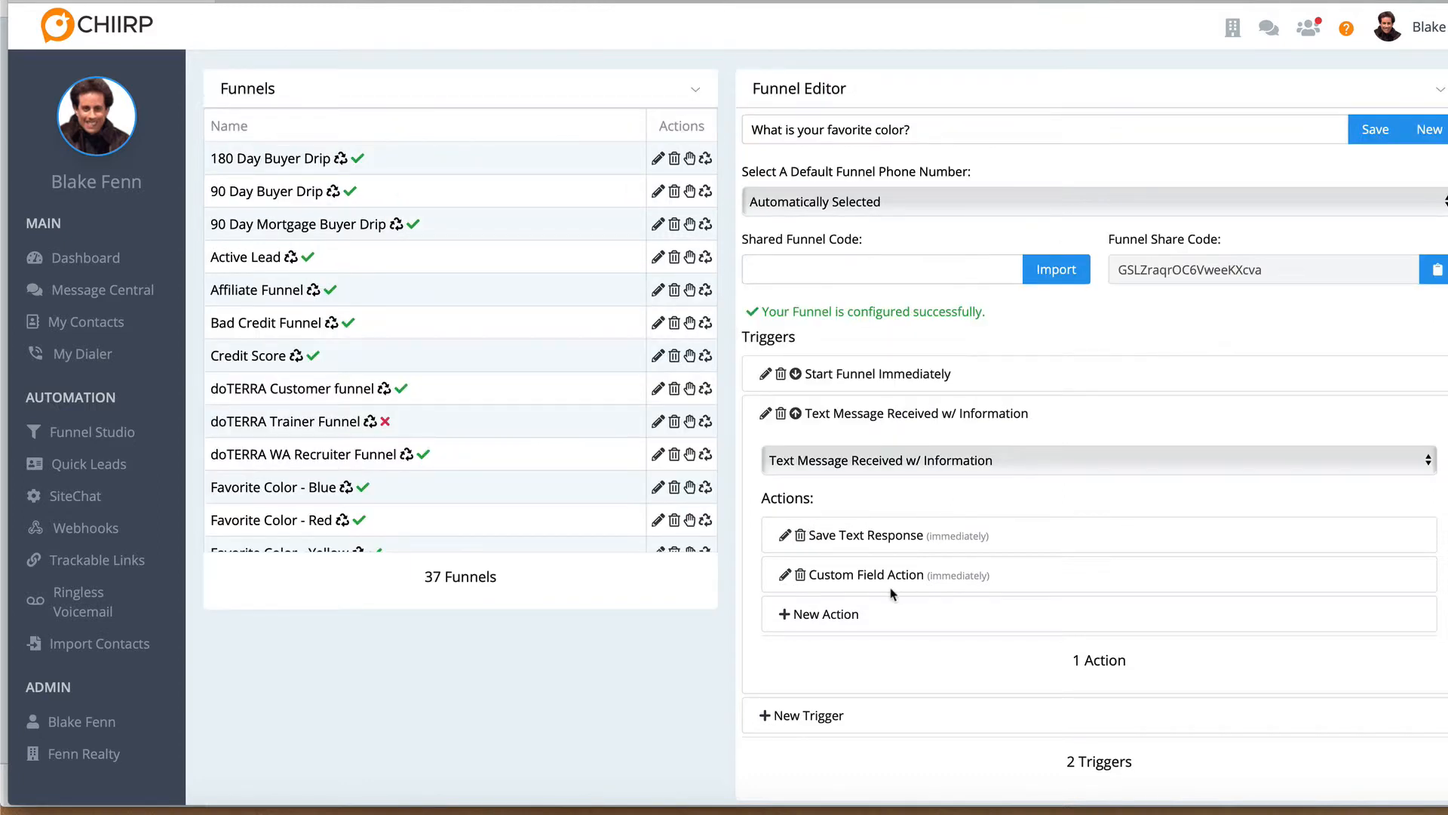
pyautogui.click(870, 415)
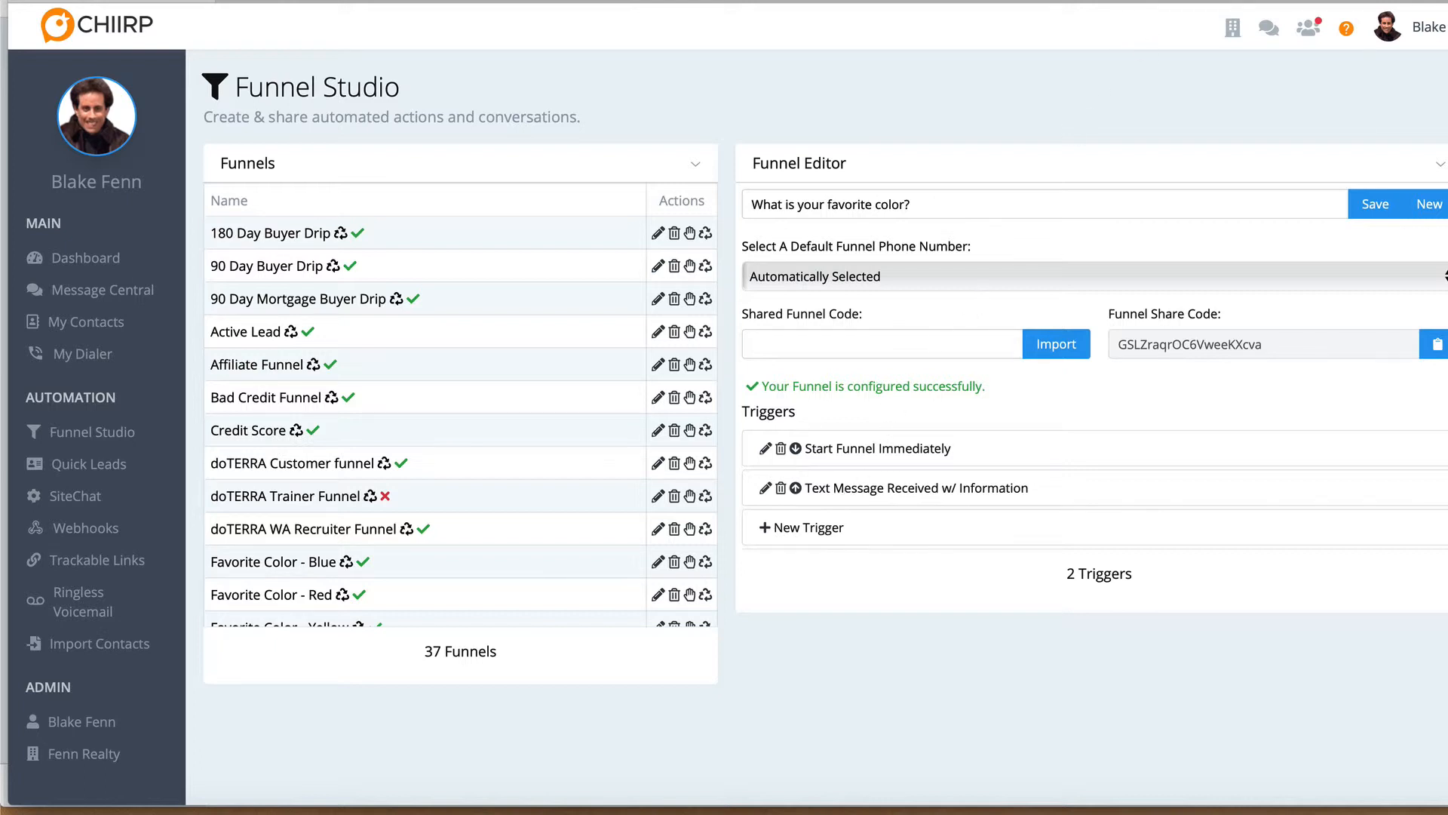
# Switch to My Contacts and open the first listed contact in Message Central to reach their funnel list
pyautogui.click(1154, 1)
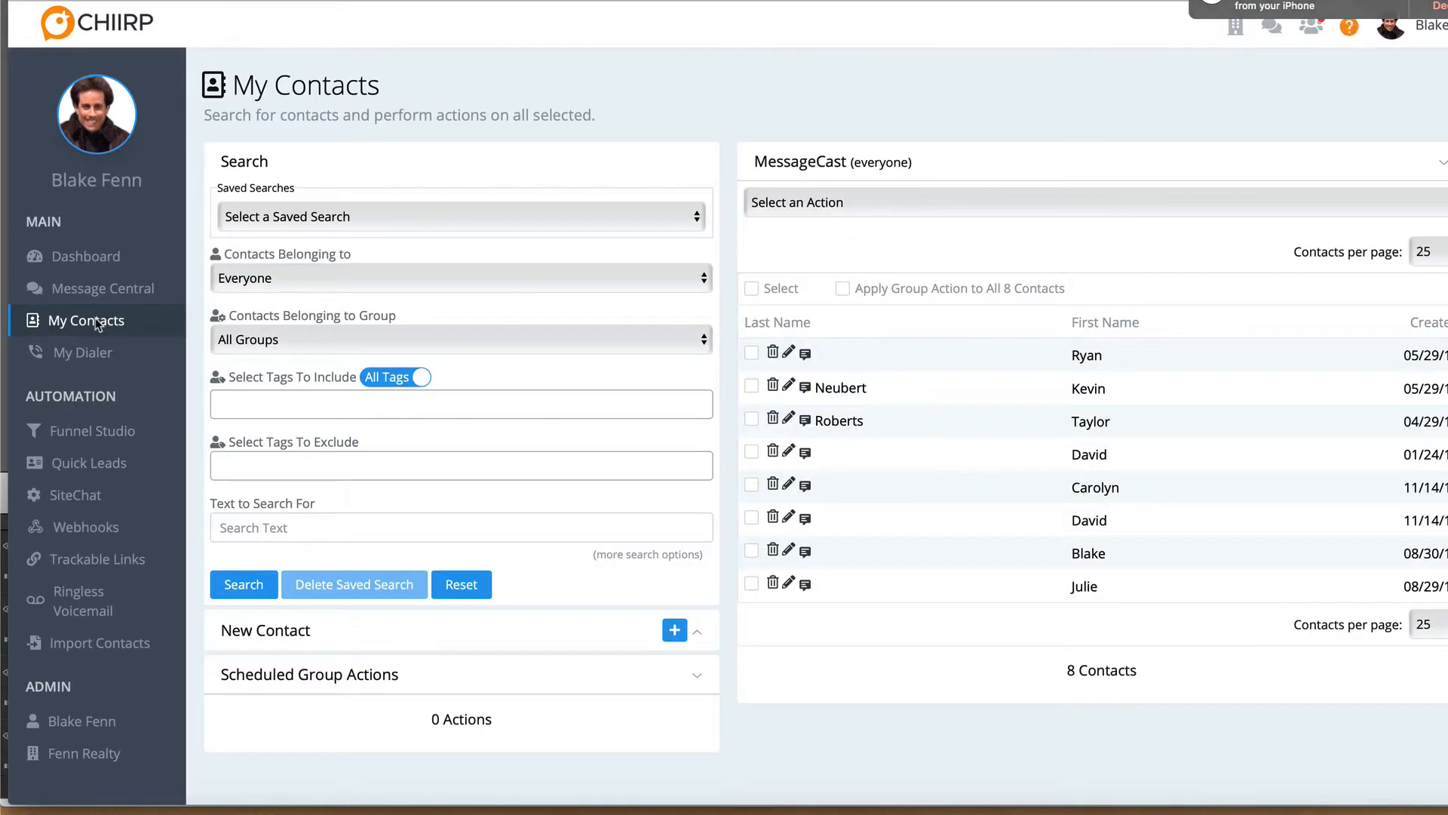
pyautogui.click(1089, 359)
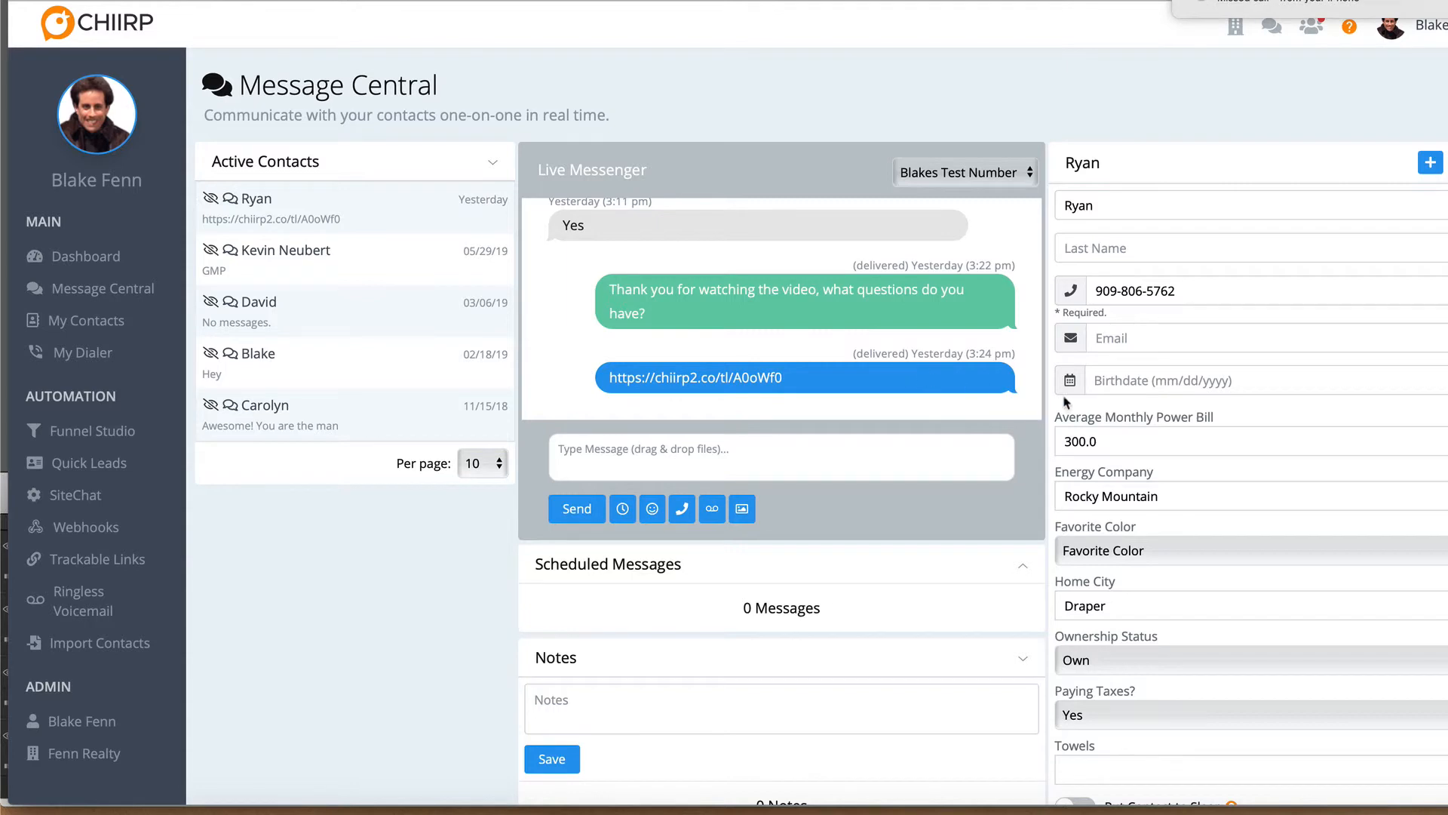
pyautogui.scroll(-5, 1289, 502)
pyautogui.scroll(-2, 1289, 502)
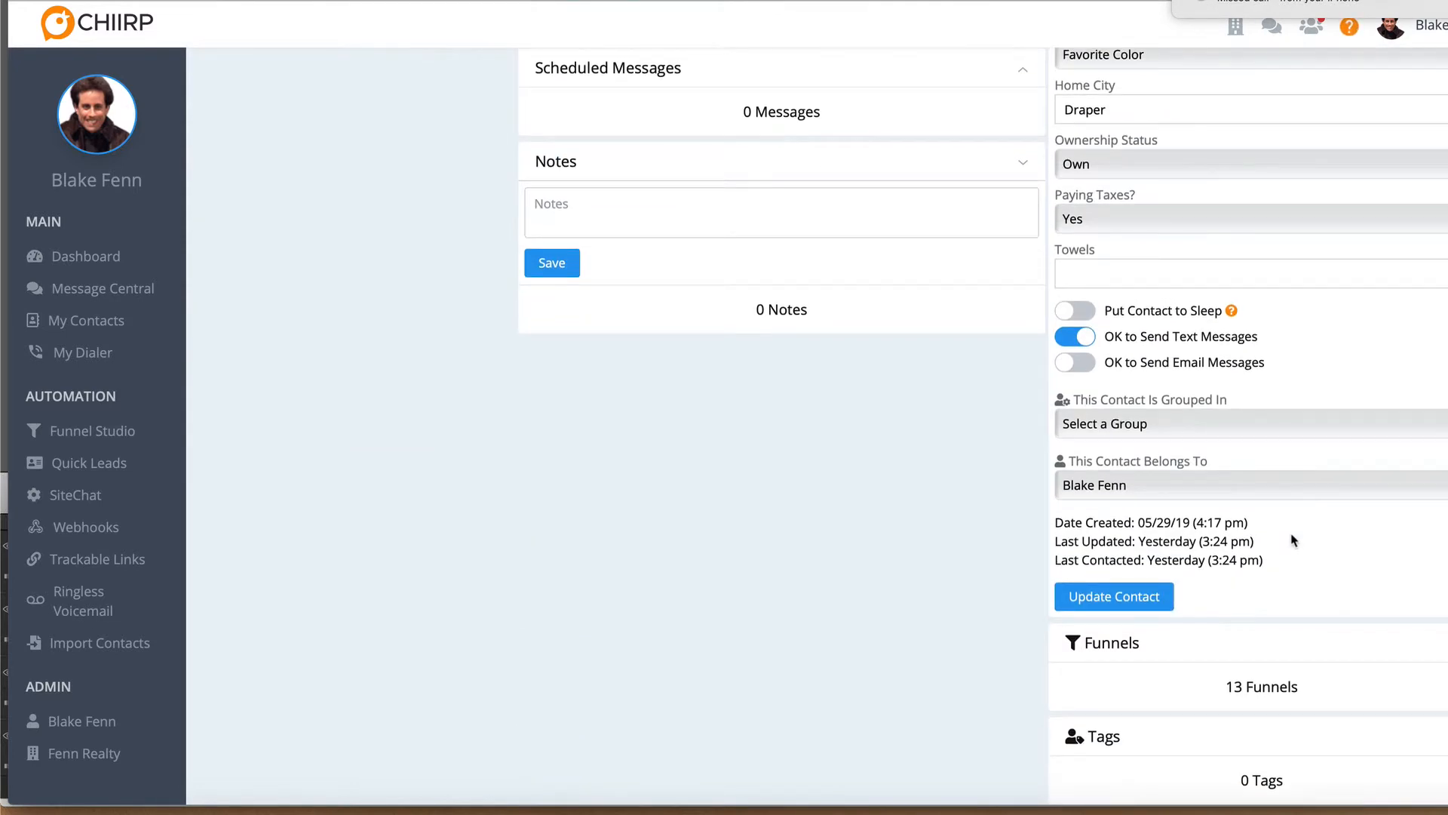
# Start the "What is your favorite color?" funnel for the open contact
pyautogui.click(1414, 646)
pyautogui.click(1351, 682)
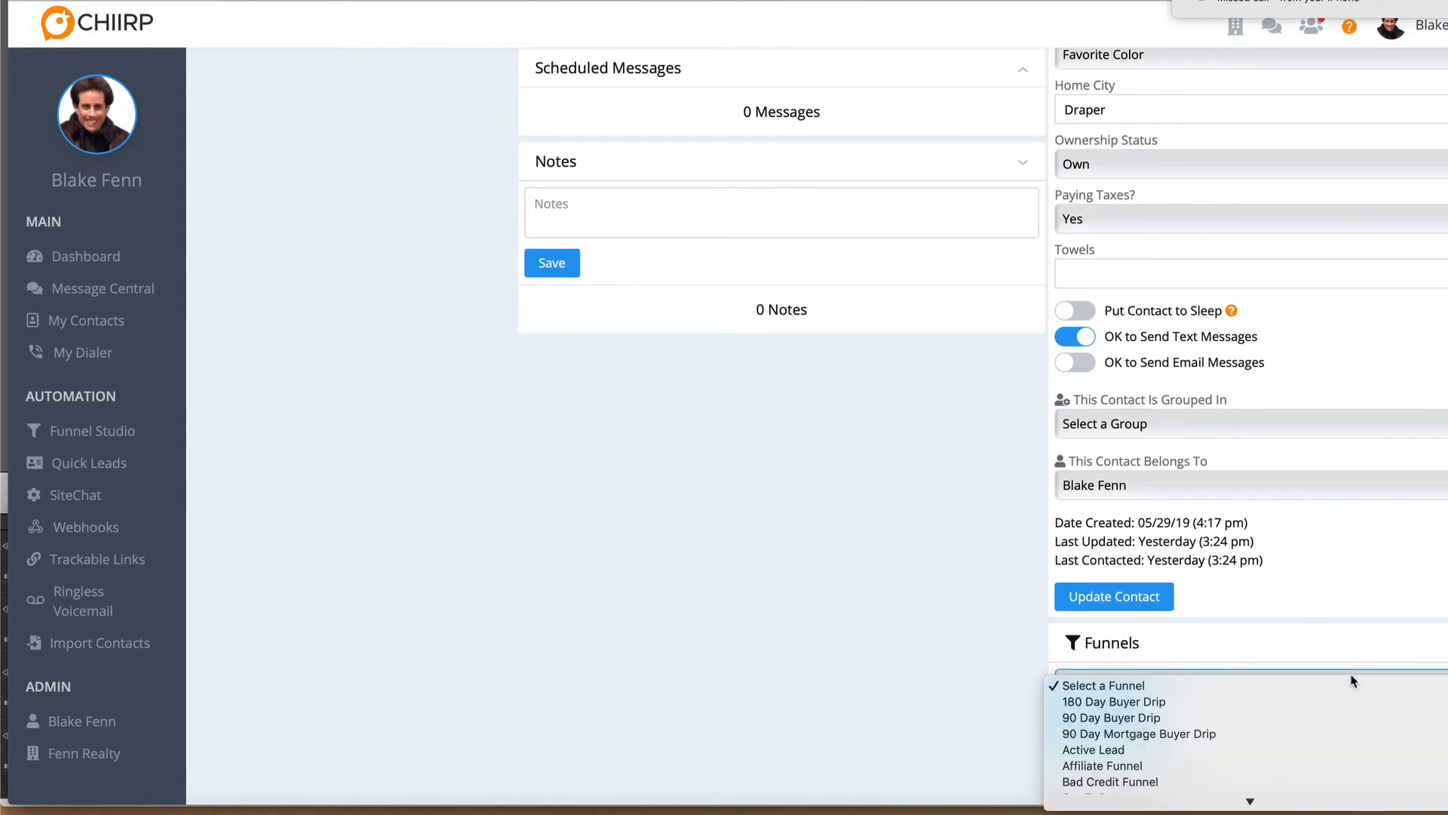
pyautogui.scroll(-5, 1250, 717)
pyautogui.scroll(-3, 1250, 716)
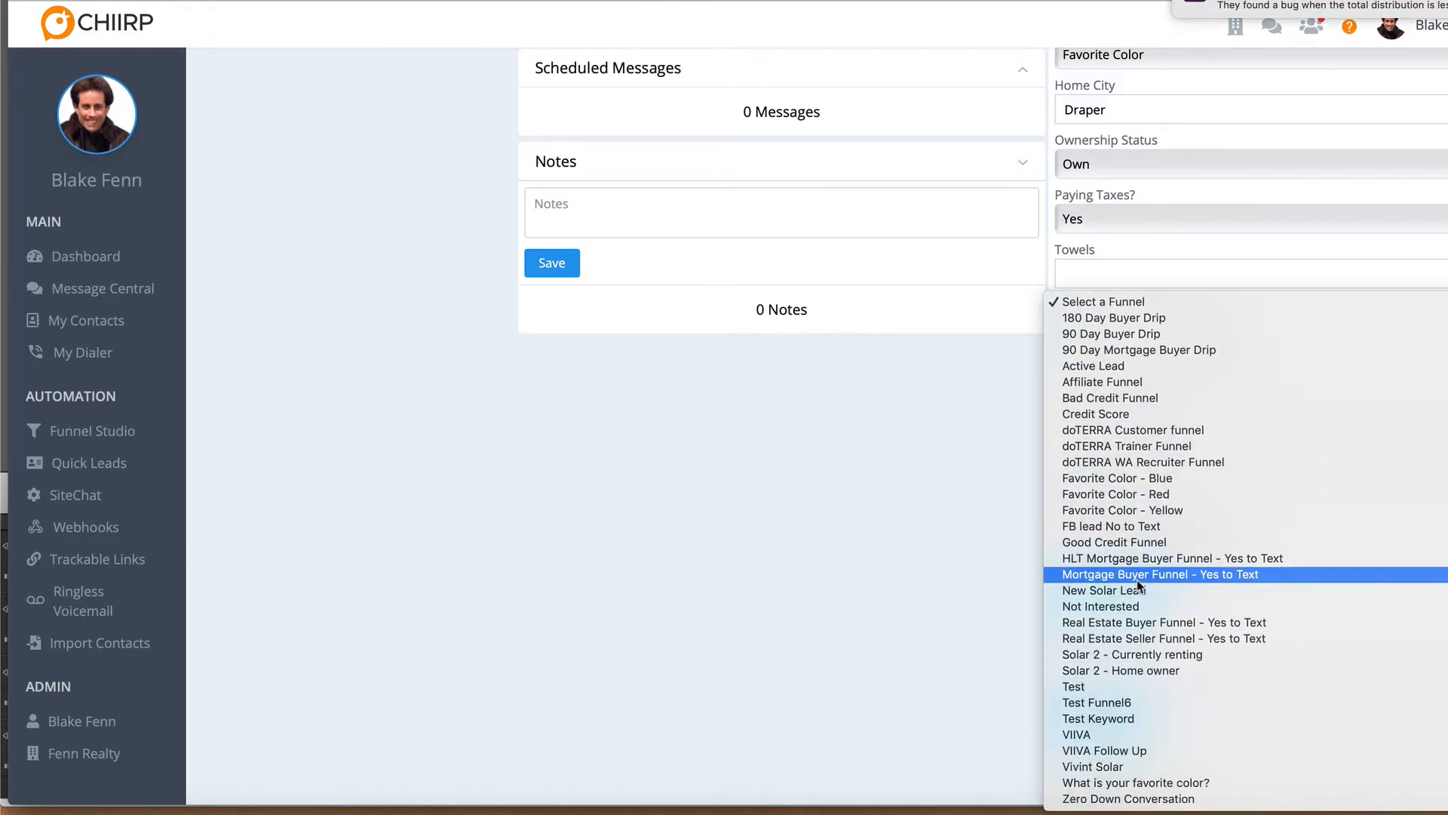
pyautogui.click(1109, 783)
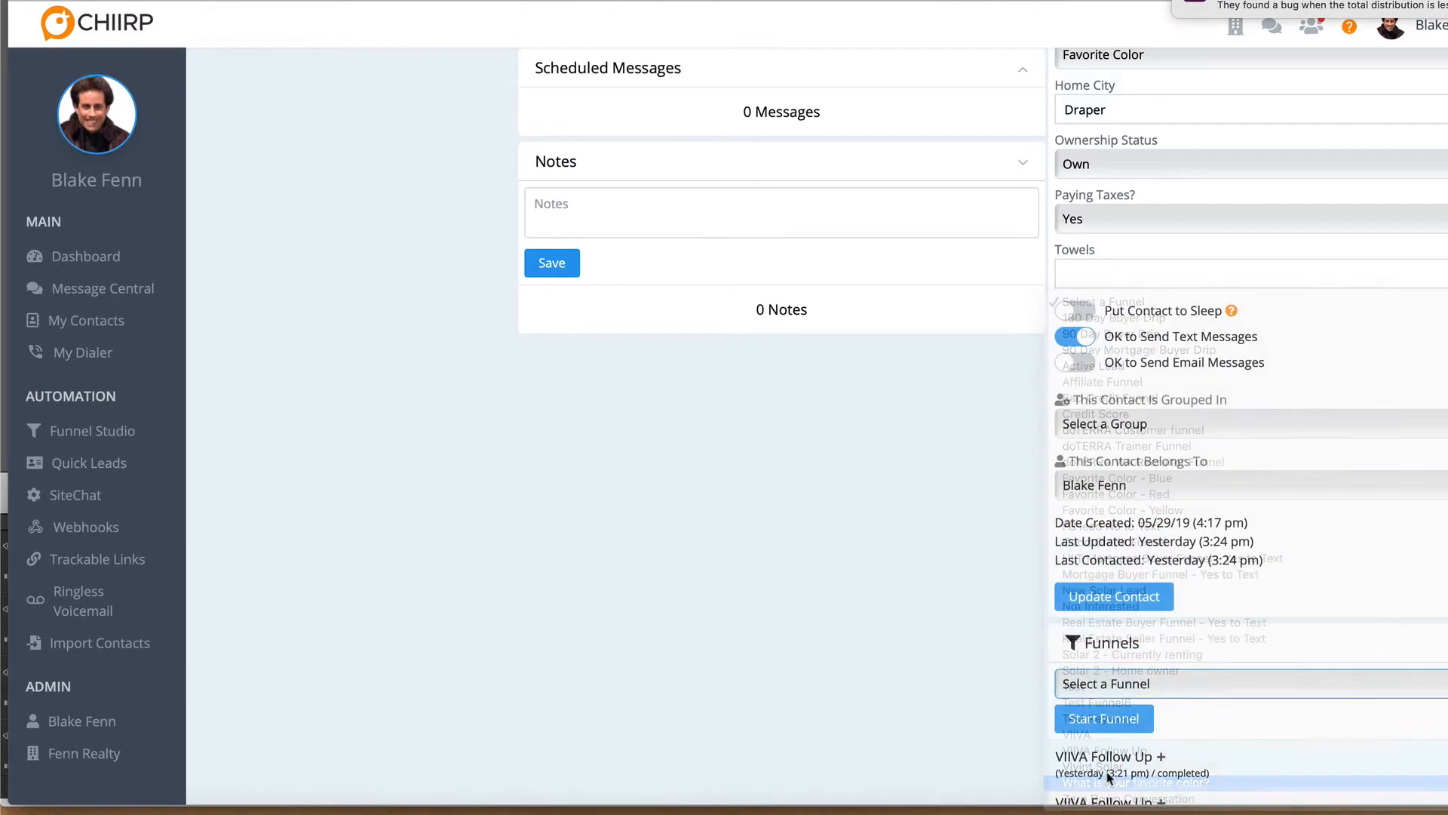
pyautogui.click(1108, 721)
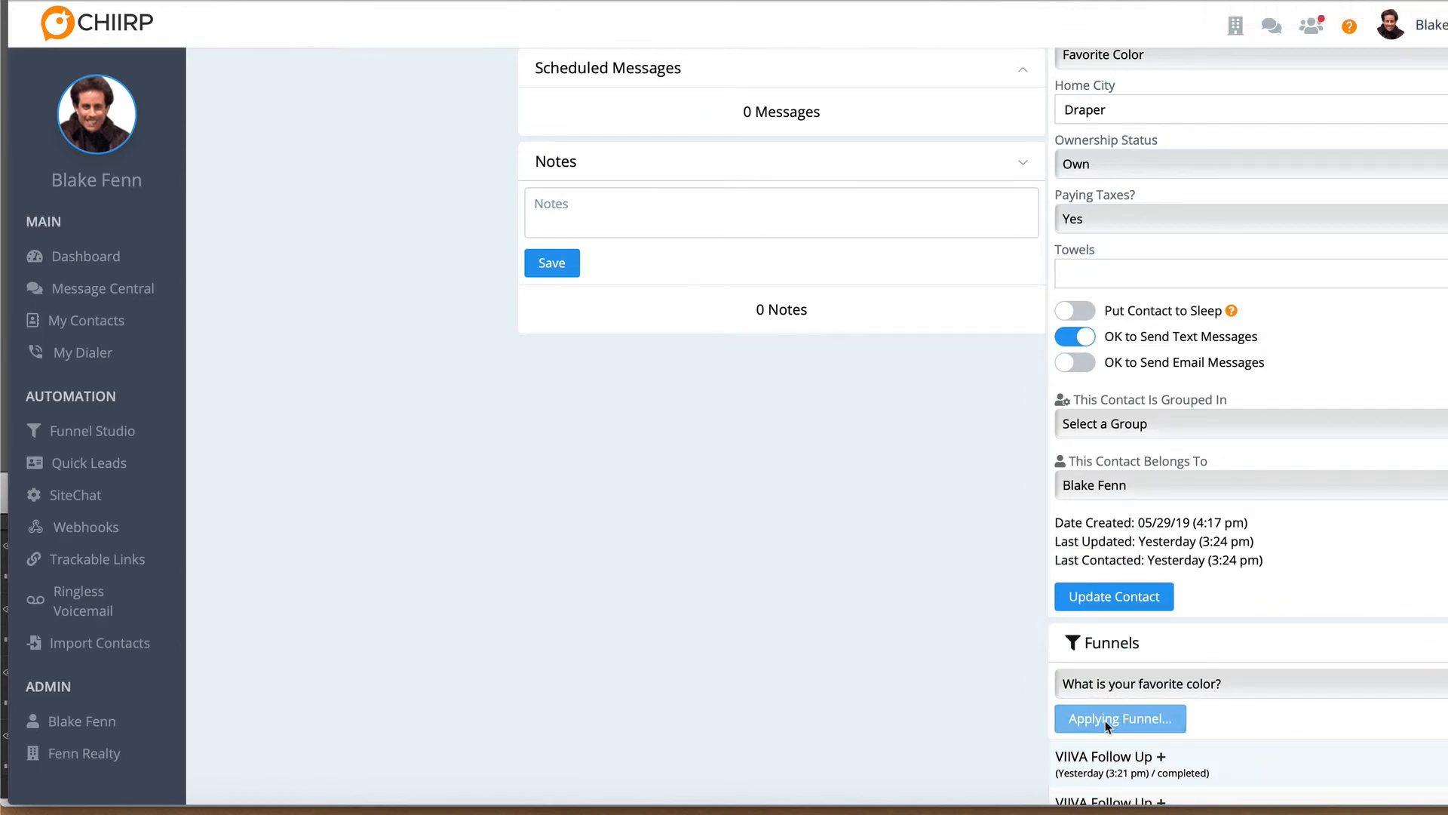
# Check the contact's conversation and Favorite Color field, reloading the page to see the saved response
pyautogui.scroll(7, 711, 630)
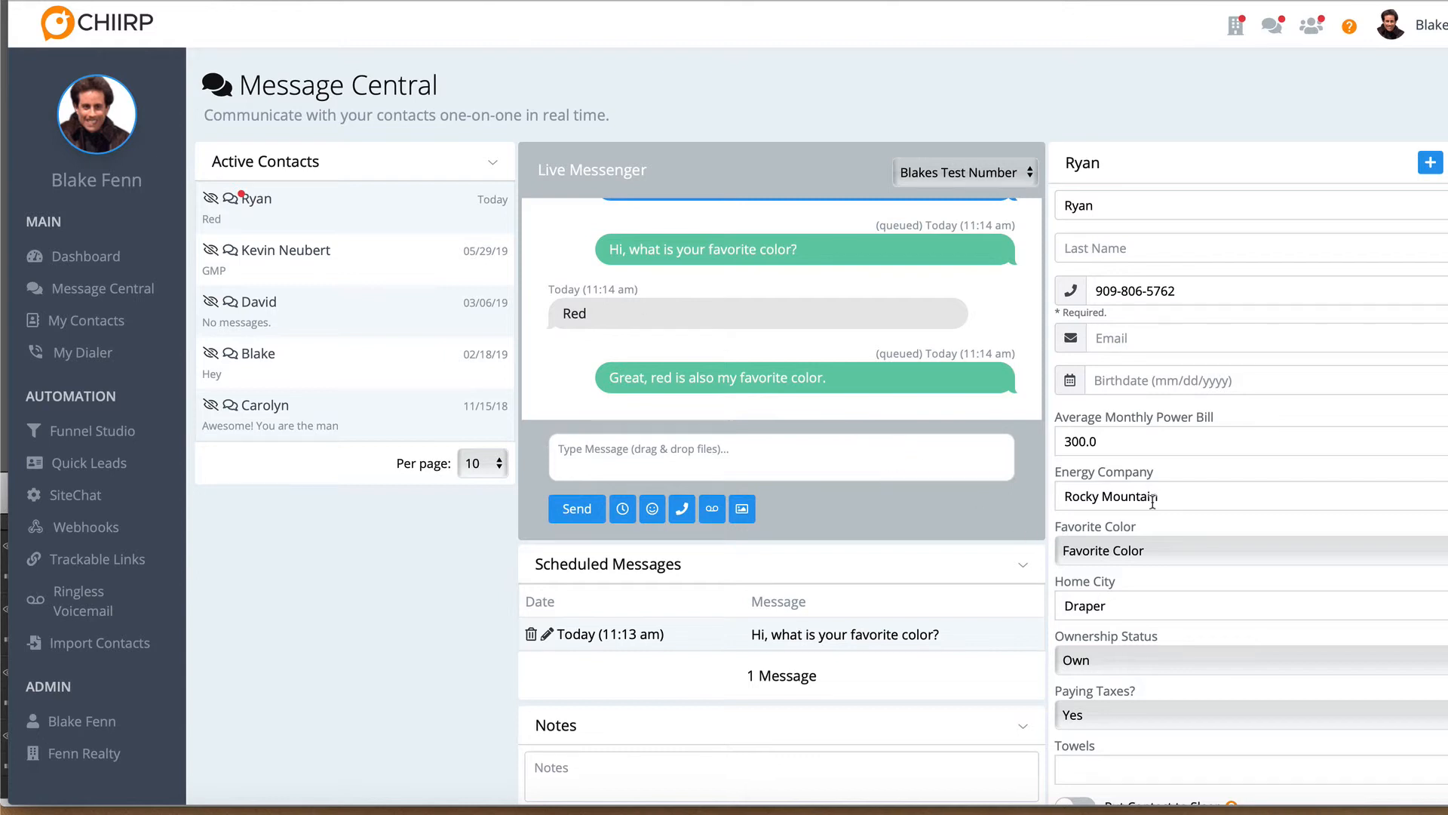
pyautogui.scroll(-3, 1153, 500)
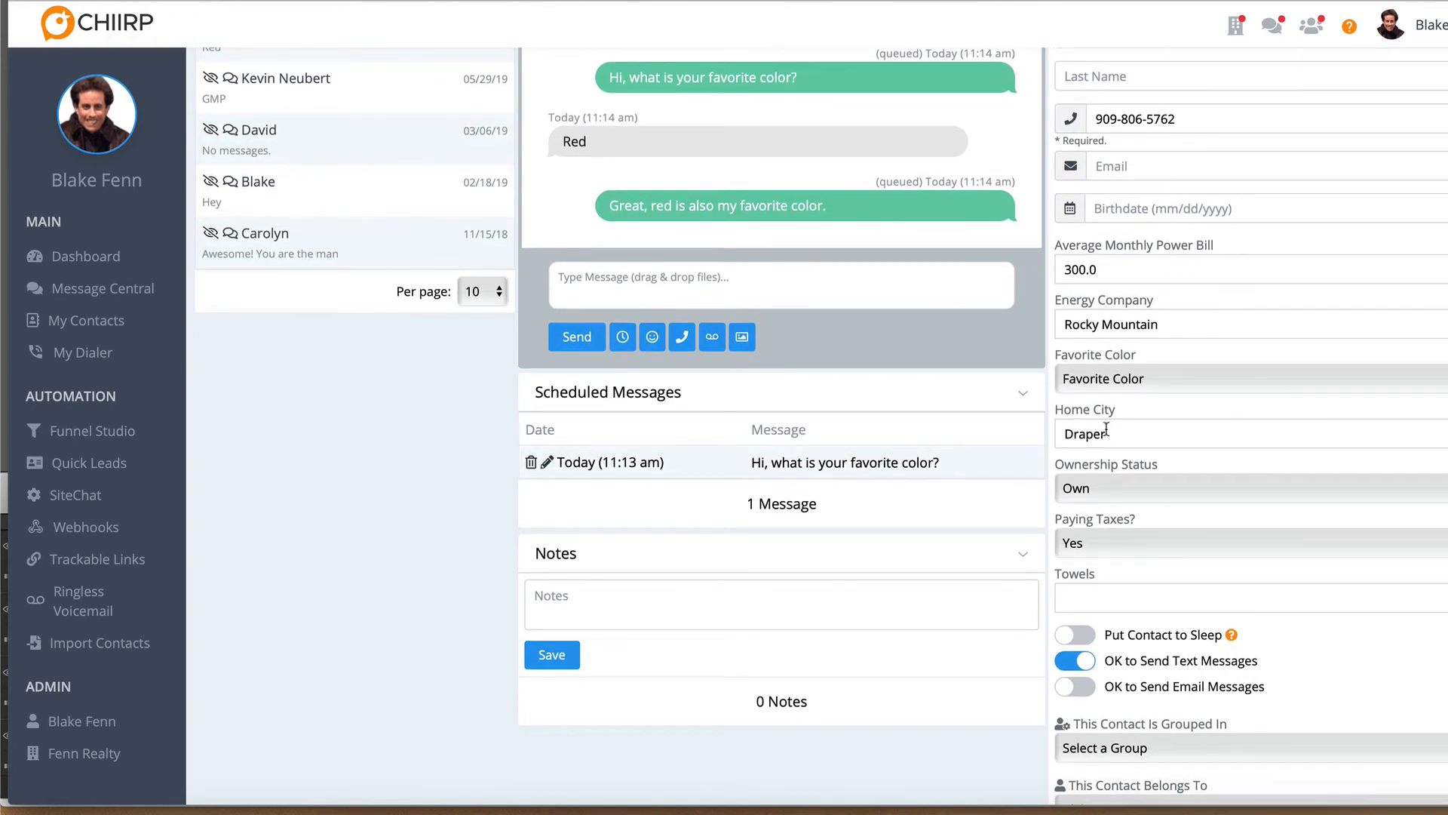
pyautogui.click(1102, 377)
pyautogui.click(1102, 374)
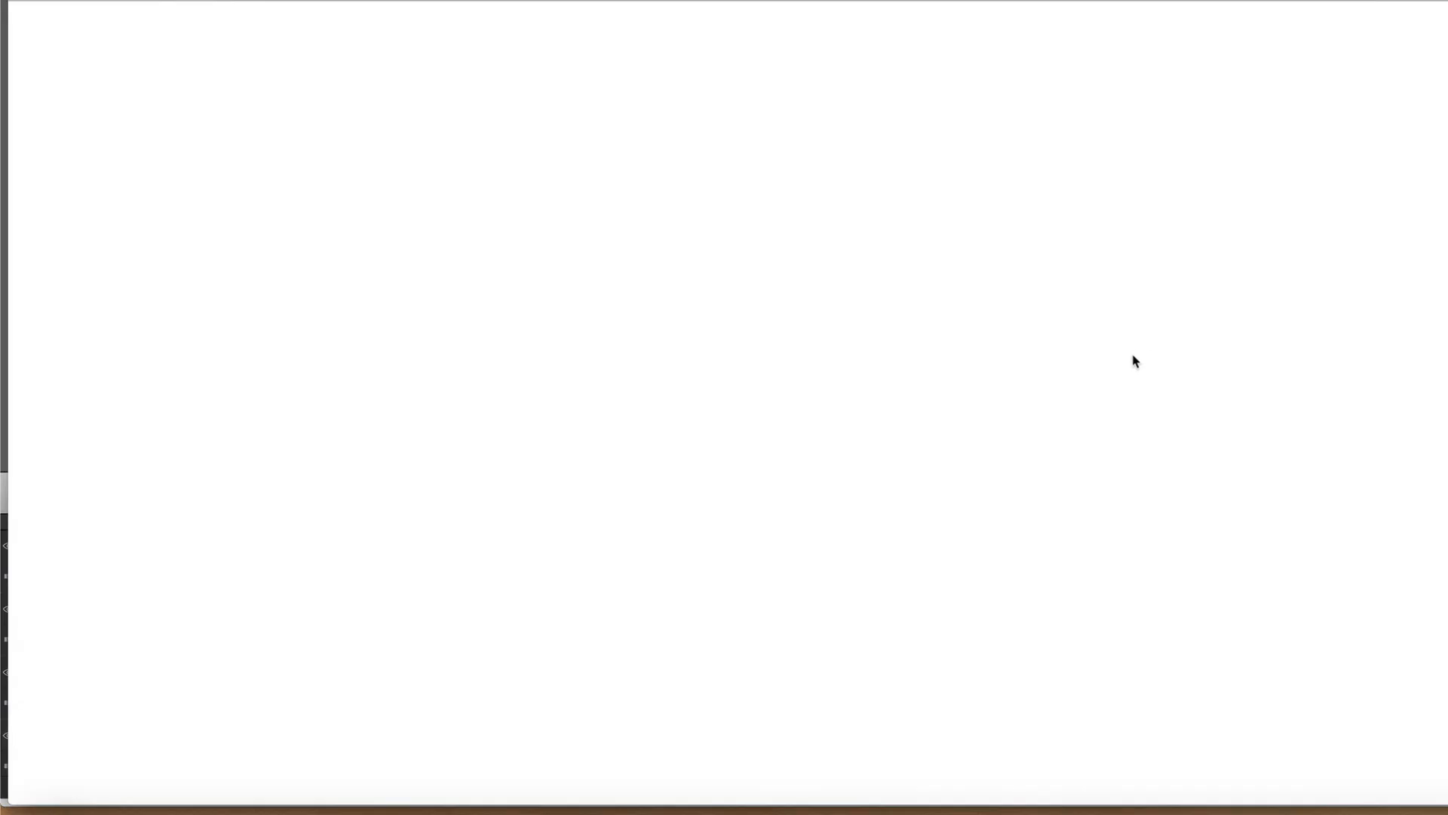
pyautogui.scroll(-3, 1135, 364)
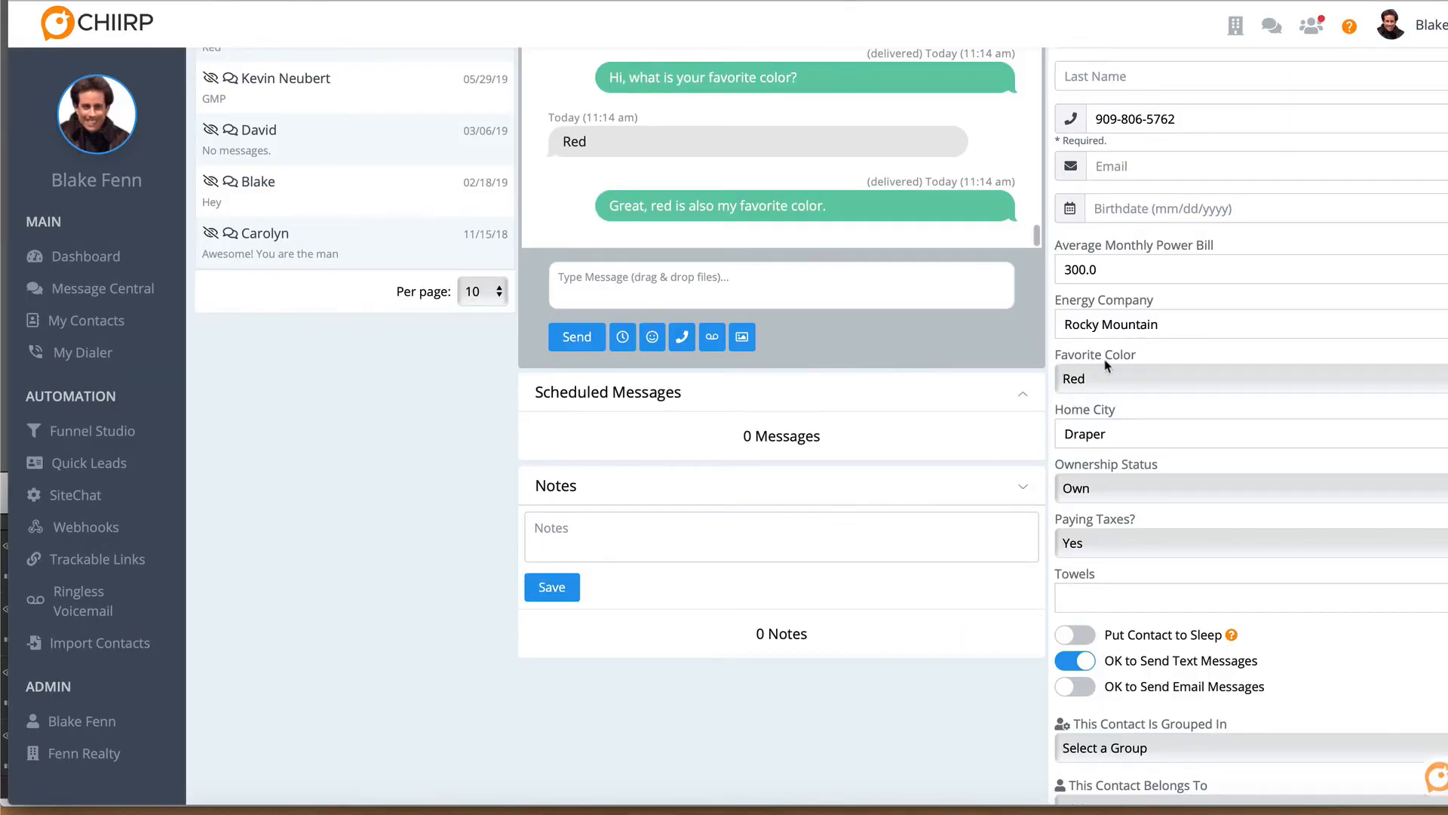
pyautogui.scroll(-5, 1063, 410)
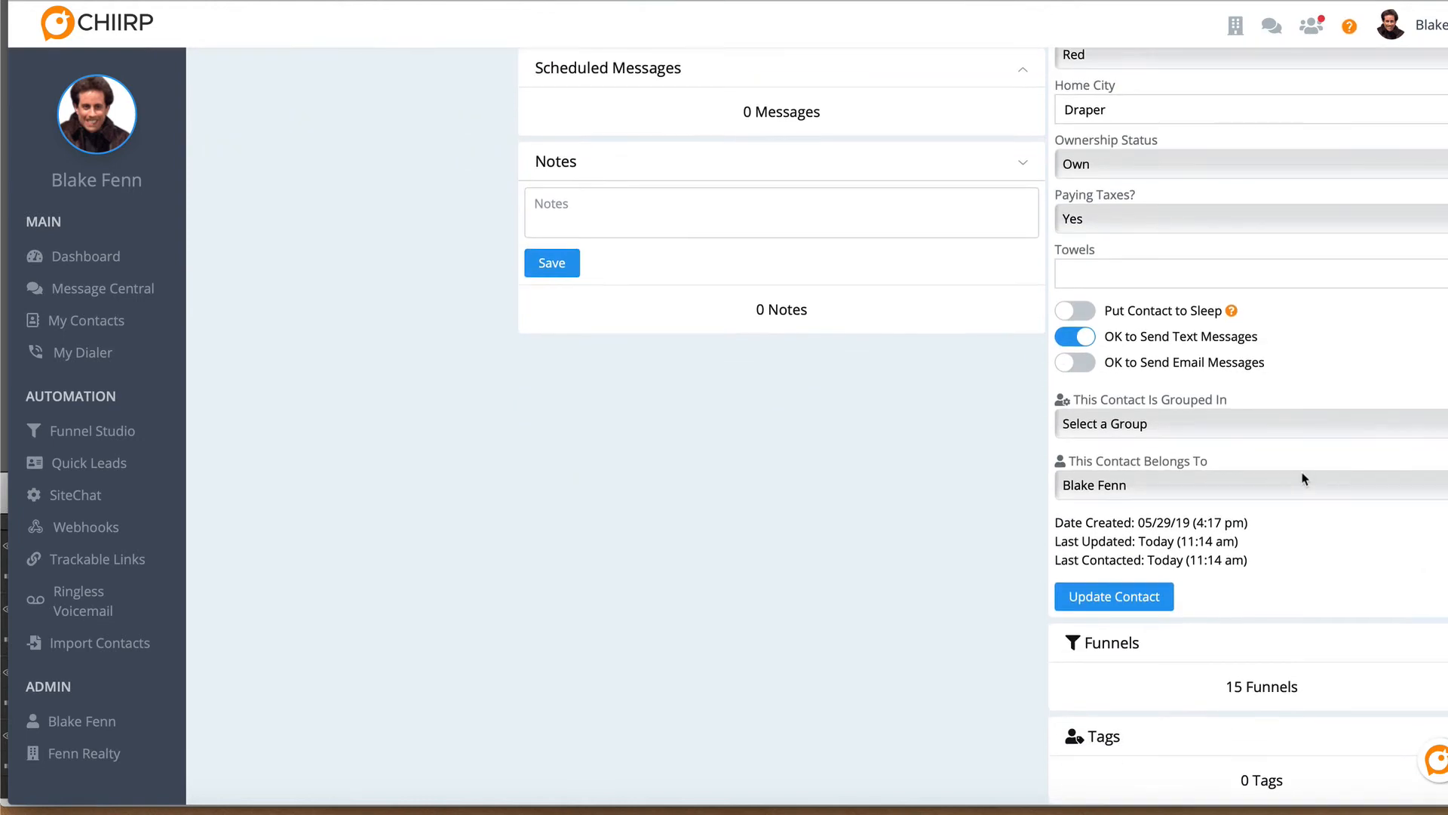
# Start the "What is your favorite color?" funnel again for the same contact to test another answer
pyautogui.click(1430, 652)
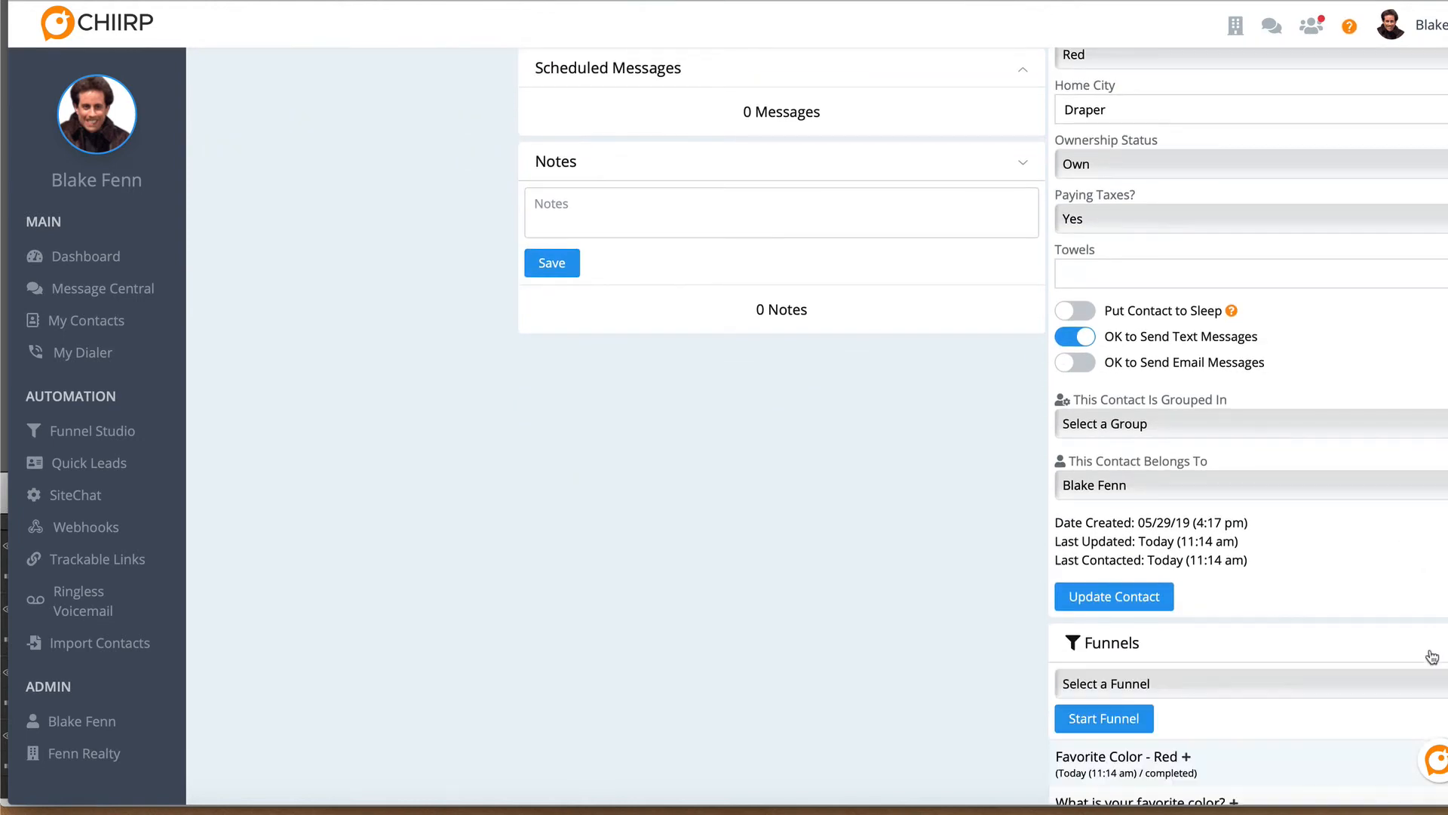
pyautogui.click(1393, 684)
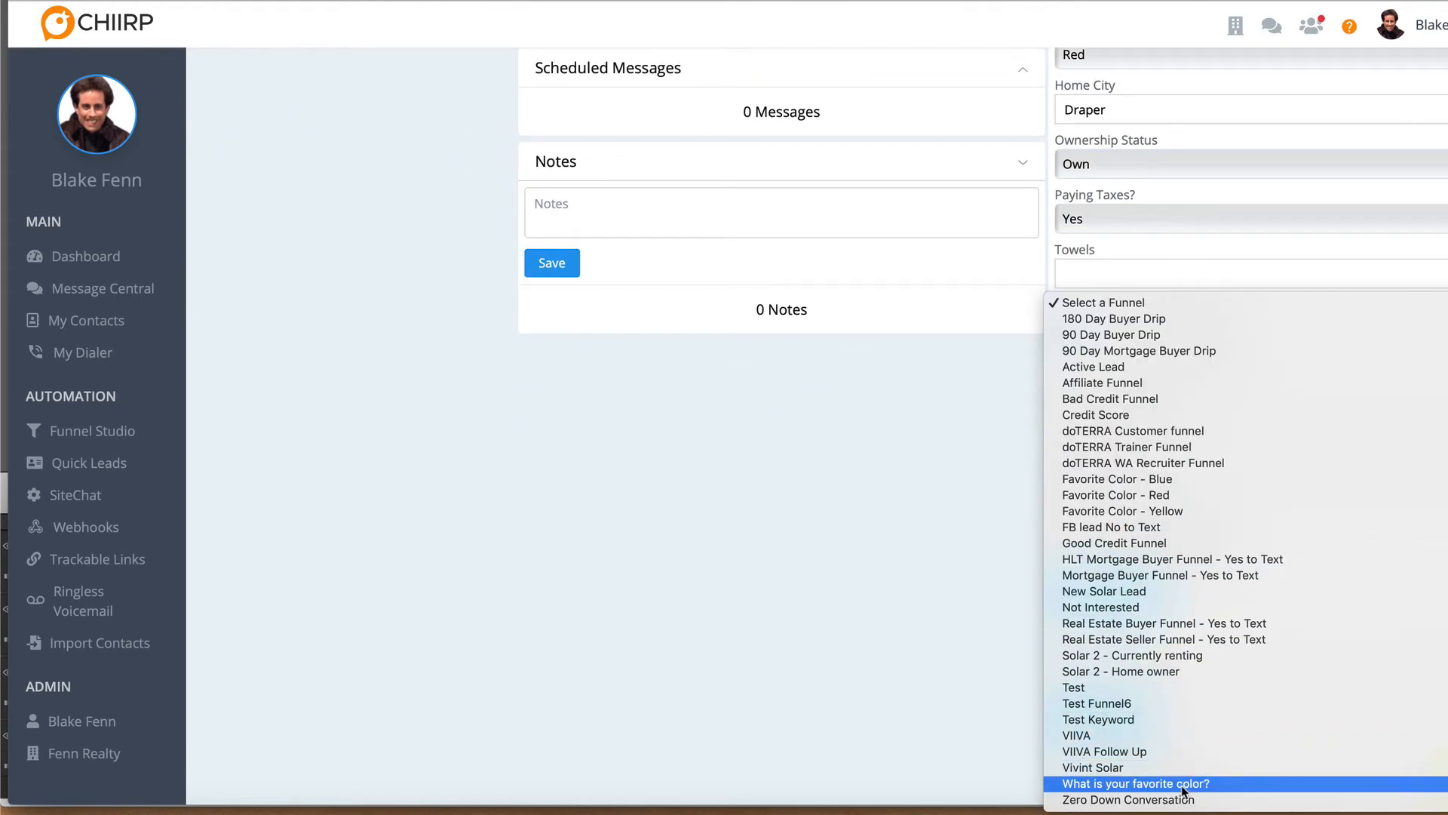
pyautogui.click(1132, 645)
pyautogui.click(1103, 718)
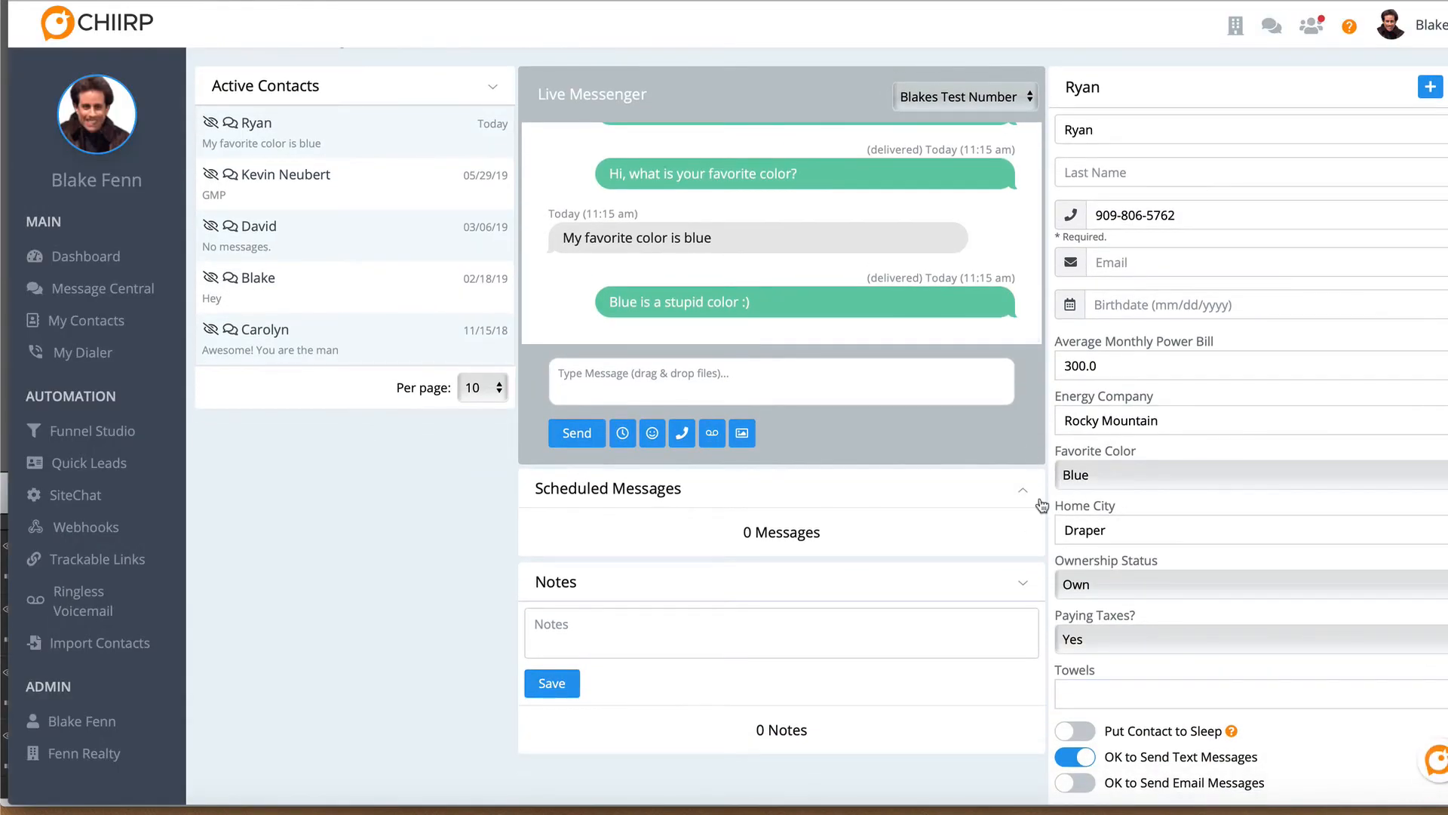
# Run the "What is your favorite color?" funnel a third time for the contact
pyautogui.scroll(-5, 1047, 504)
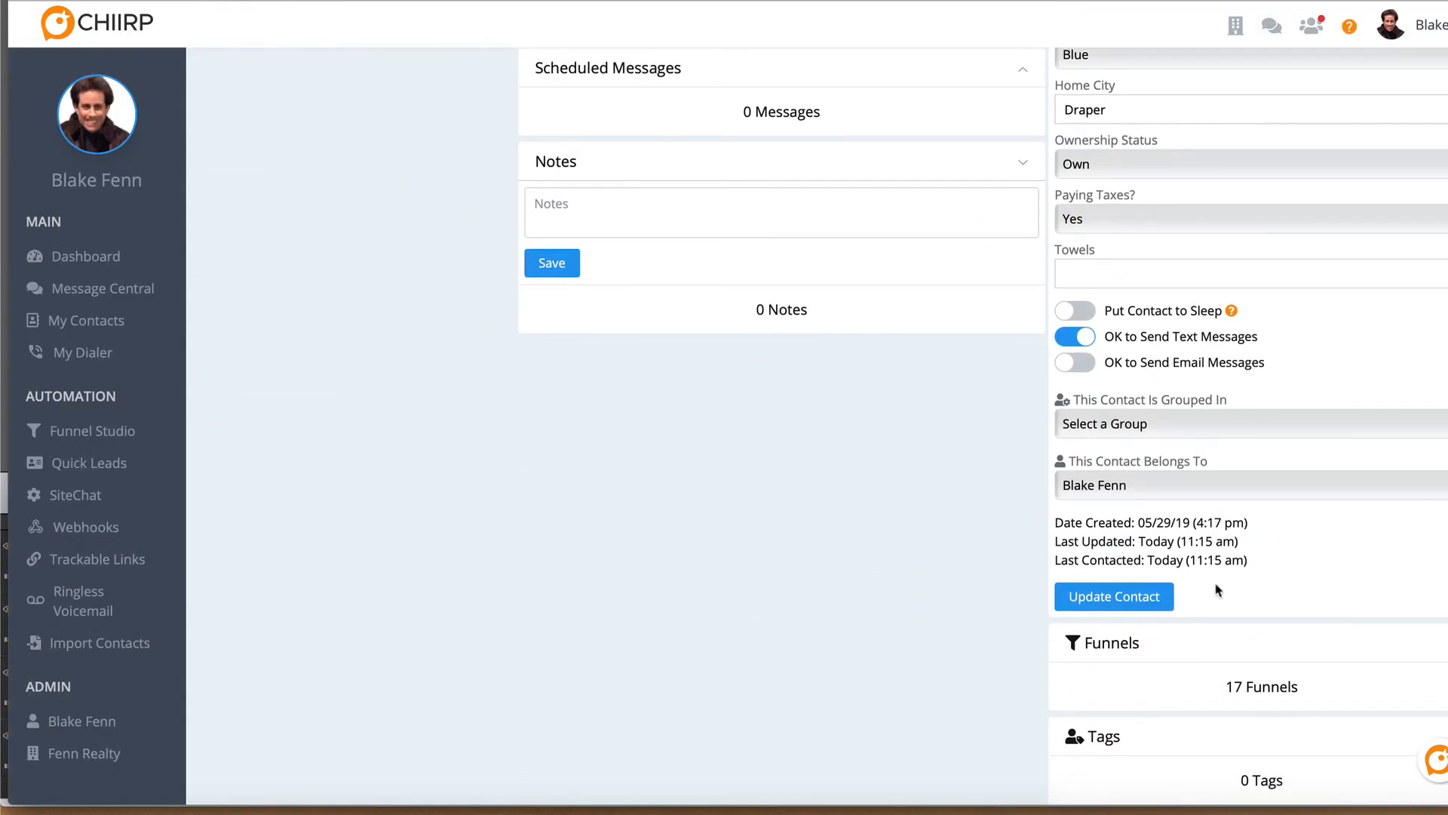
pyautogui.click(1382, 653)
pyautogui.click(1330, 684)
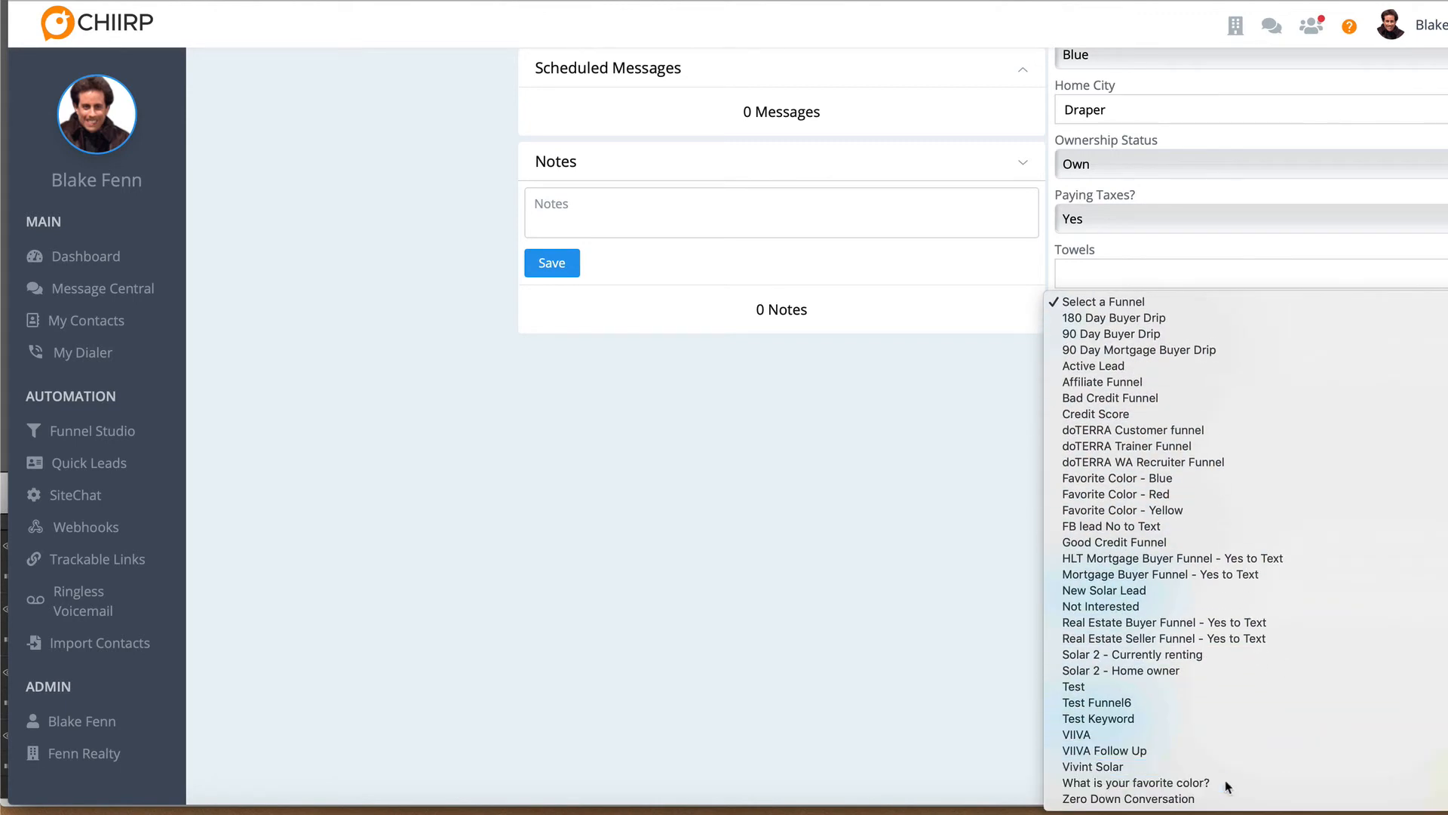
pyautogui.click(1237, 783)
pyautogui.click(1120, 718)
# Examine the funnel's automated reply to the contact's latest answer in the live conversation
pyautogui.scroll(7, 840, 636)
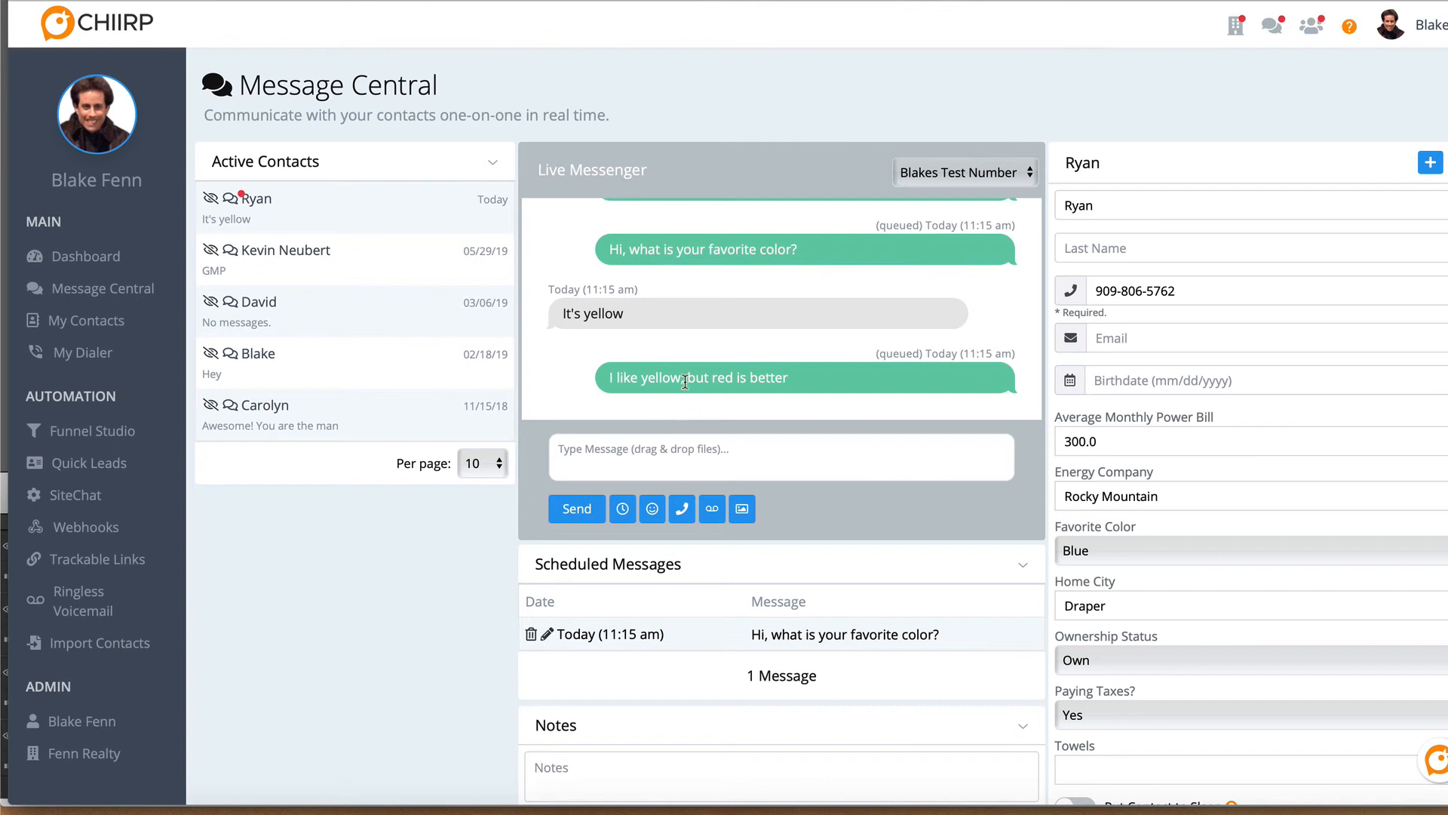
pyautogui.moveTo(688, 377); pyautogui.dragTo(805, 384)
pyautogui.click(807, 387)
pyautogui.click(1165, 0)
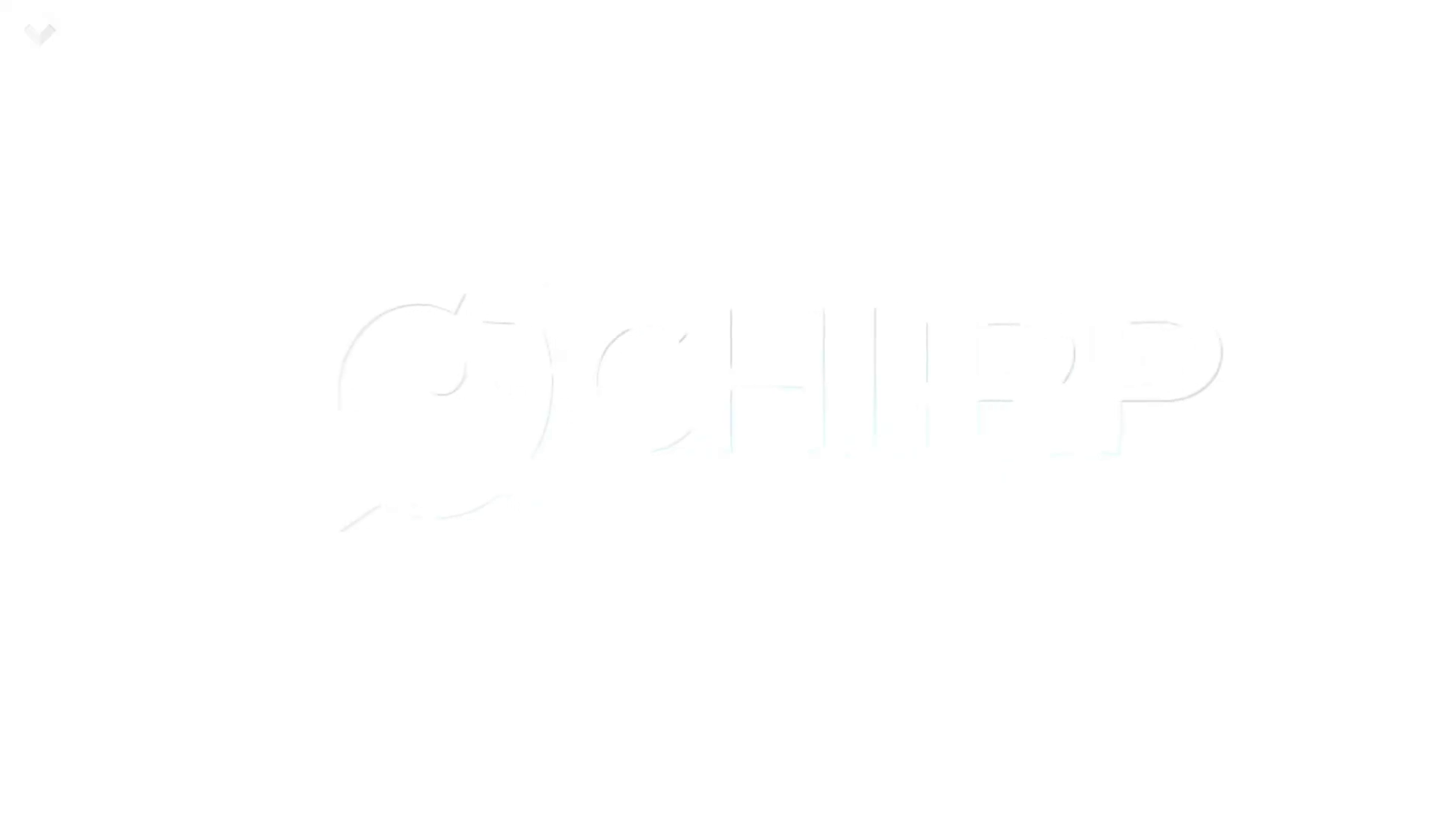